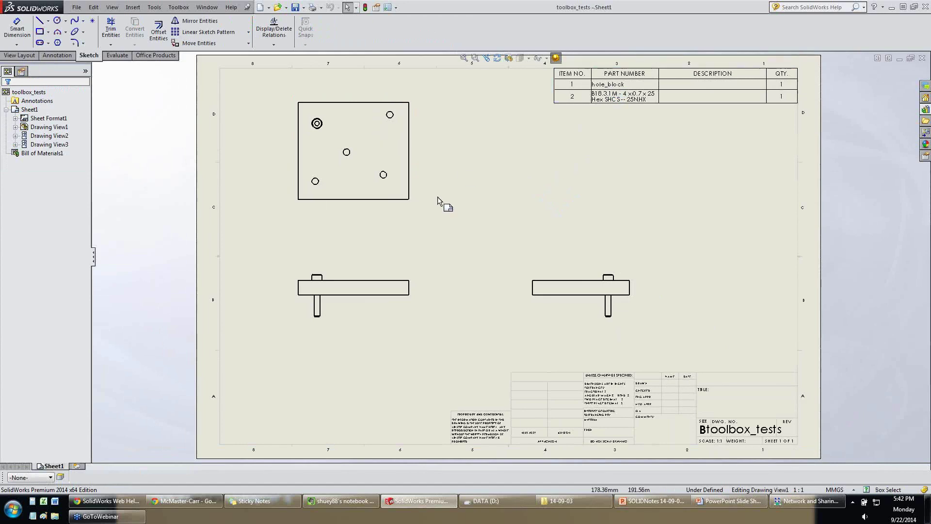
# Switch from the drawing to the toolbox_tests assembly.
pyautogui.click(413, 203)
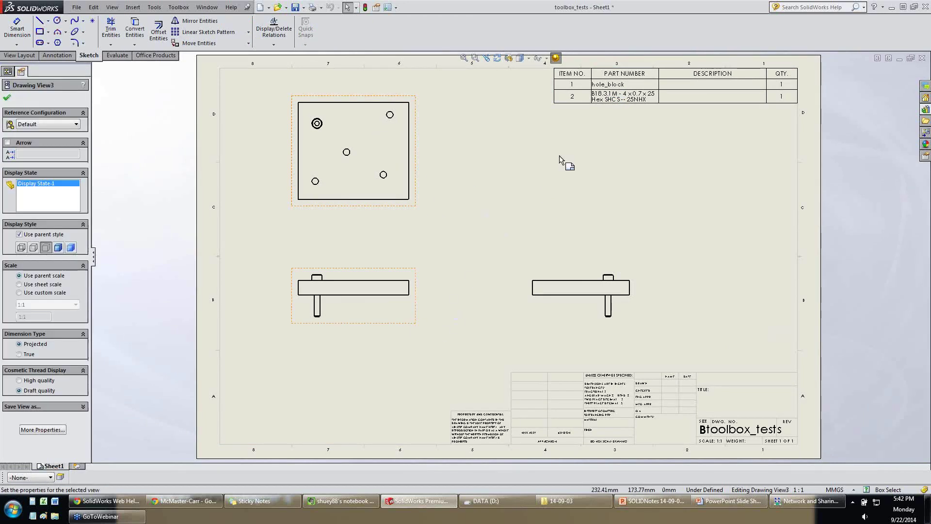
pyautogui.click(560, 196)
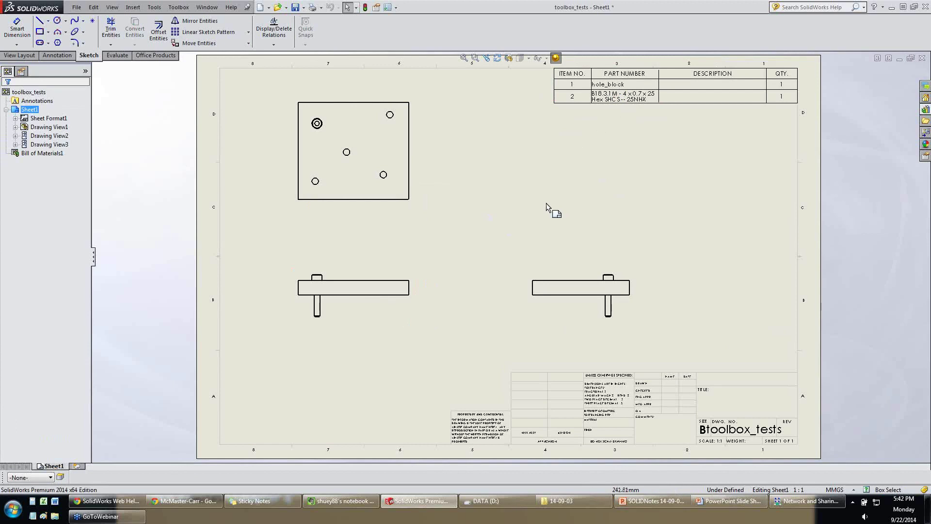
pyautogui.hotkey('ctrl', 'Tab')
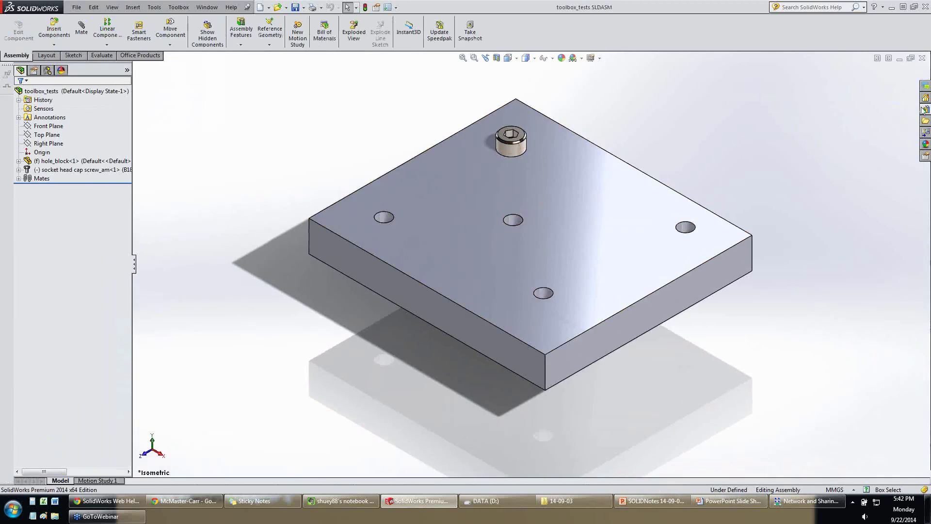
# Browse the Toolbox library to the Socket Head Screws under ANSI Metric Bolts and Screws.
pyautogui.click(924, 110)
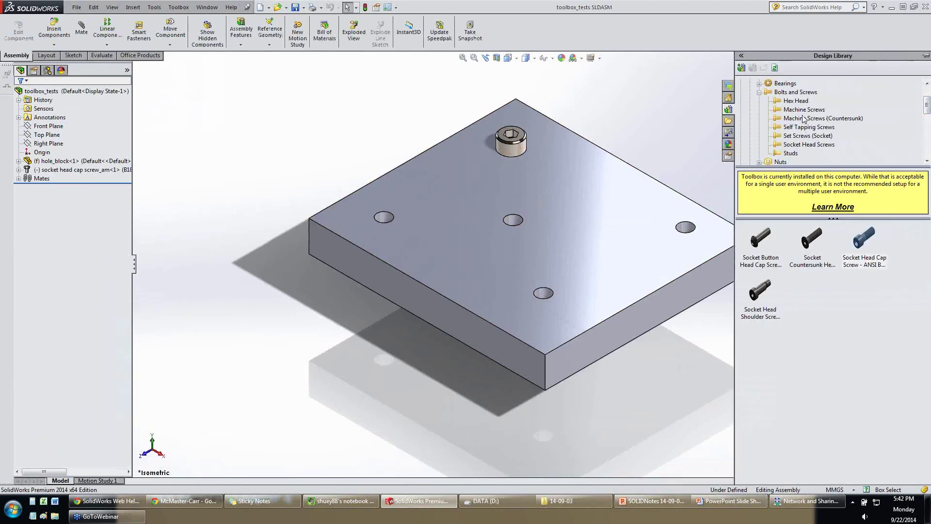
pyautogui.moveTo(925, 104); pyautogui.dragTo(926, 92)
pyautogui.click(750, 111)
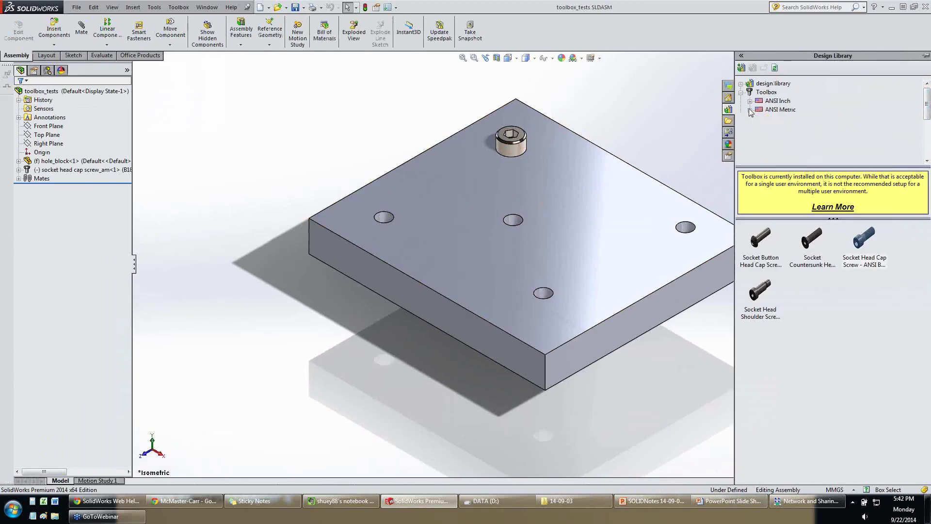
pyautogui.click(740, 91)
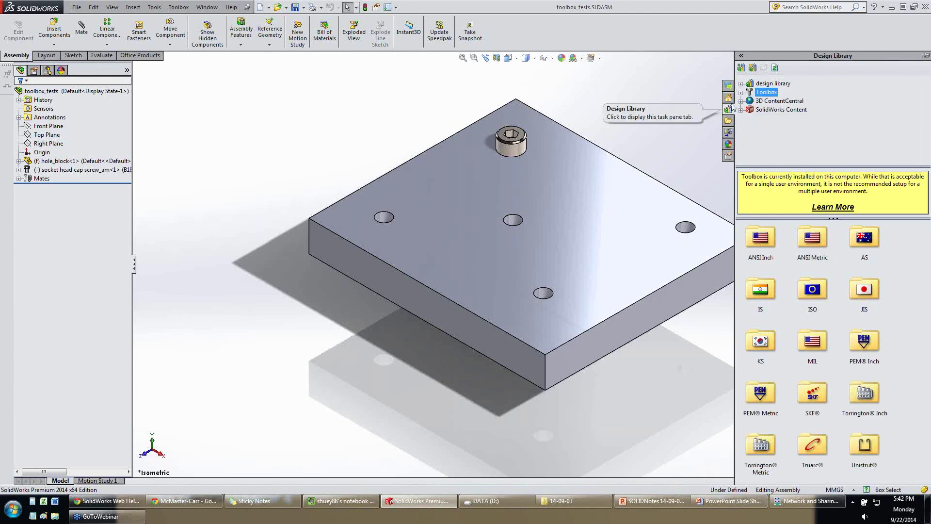
pyautogui.click(741, 92)
pyautogui.click(750, 100)
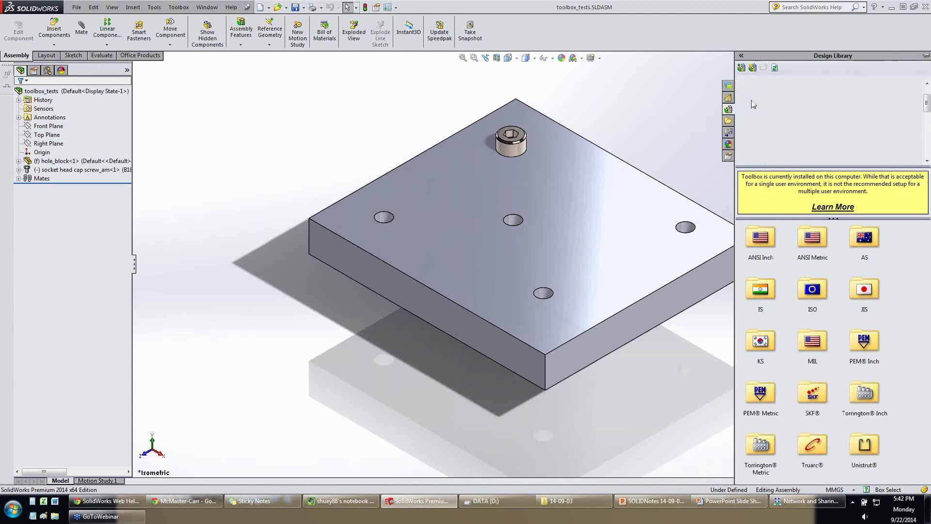
pyautogui.click(782, 101)
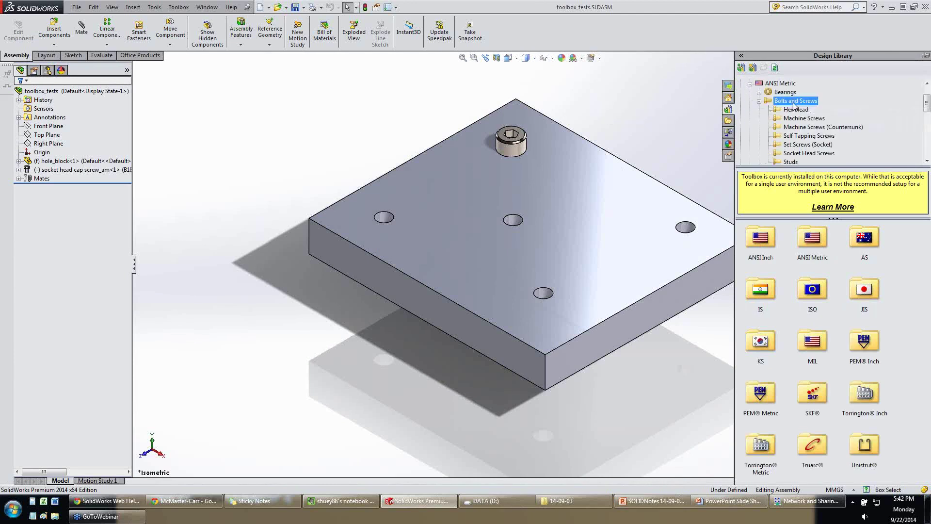
pyautogui.click(807, 137)
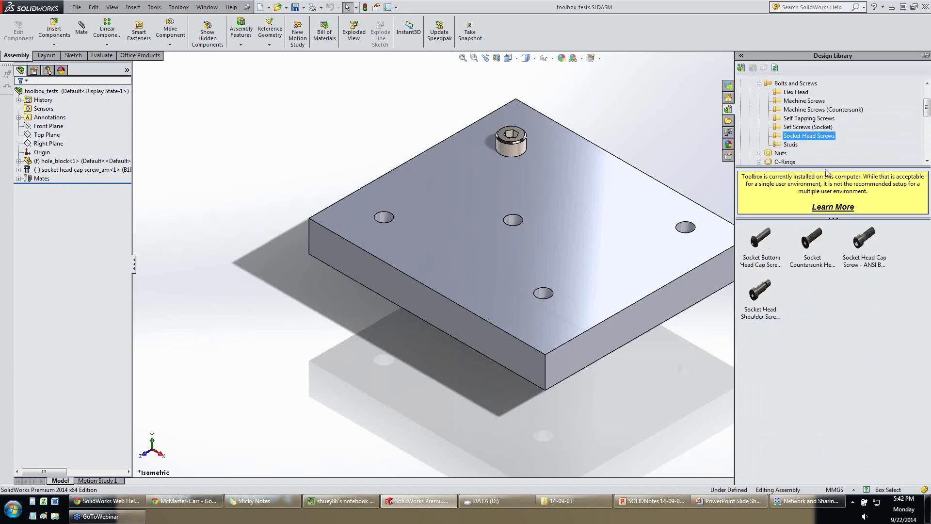
# Place a Socket Head Cap Screw in the block's centre hole and set its length to 25.
pyautogui.click(854, 241)
pyautogui.moveTo(854, 241); pyautogui.dragTo(520, 222)
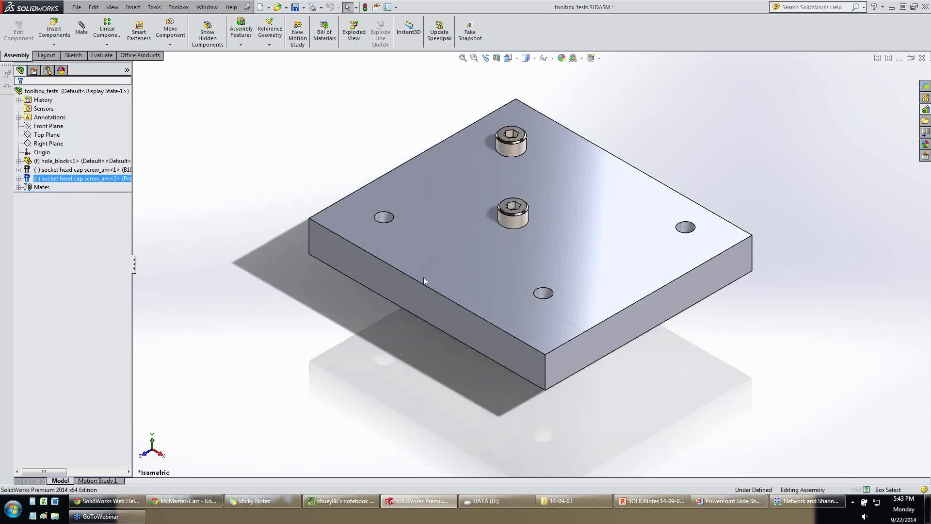
pyautogui.click(94, 235)
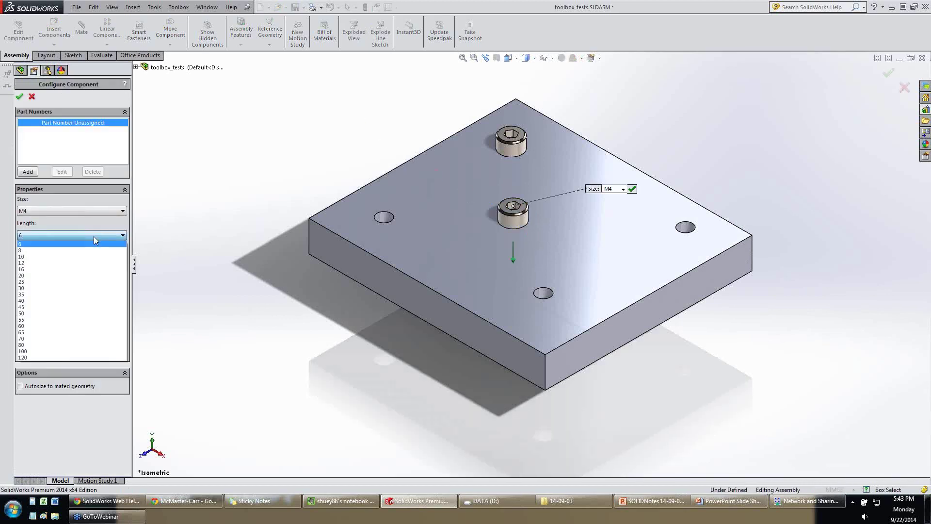
pyautogui.click(78, 289)
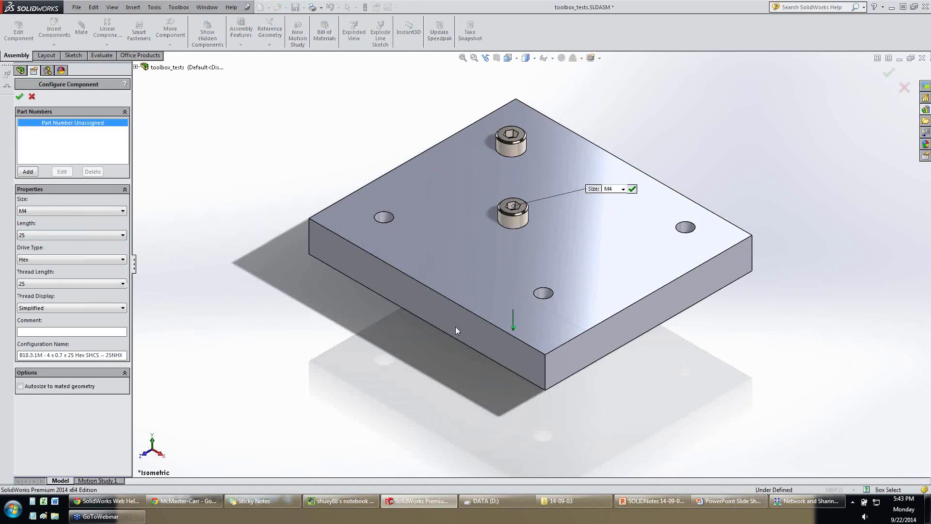
pyautogui.moveTo(489, 283); pyautogui.dragTo(465, 243, button='middle')
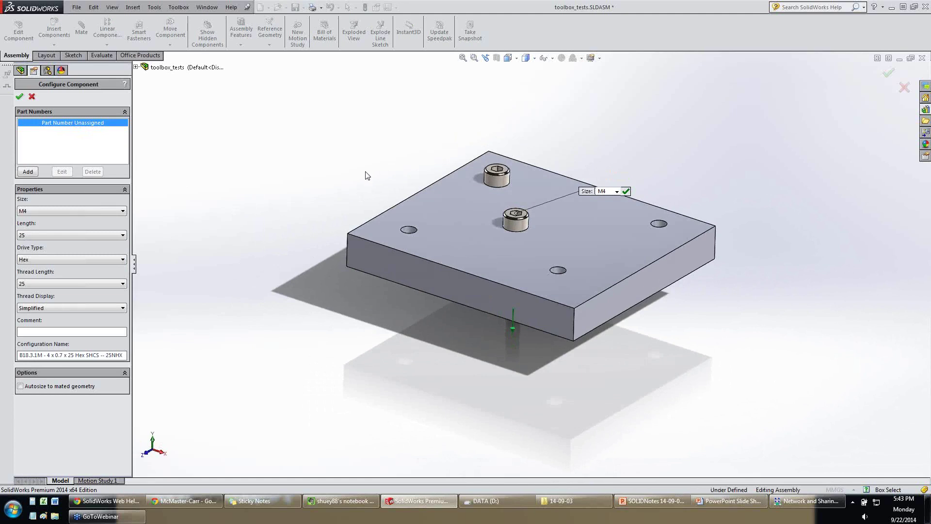
# Add part number 6800004 with description "M4 x 25 LG SHCS" to the centre screw and finish placing it.
pyautogui.click(27, 172)
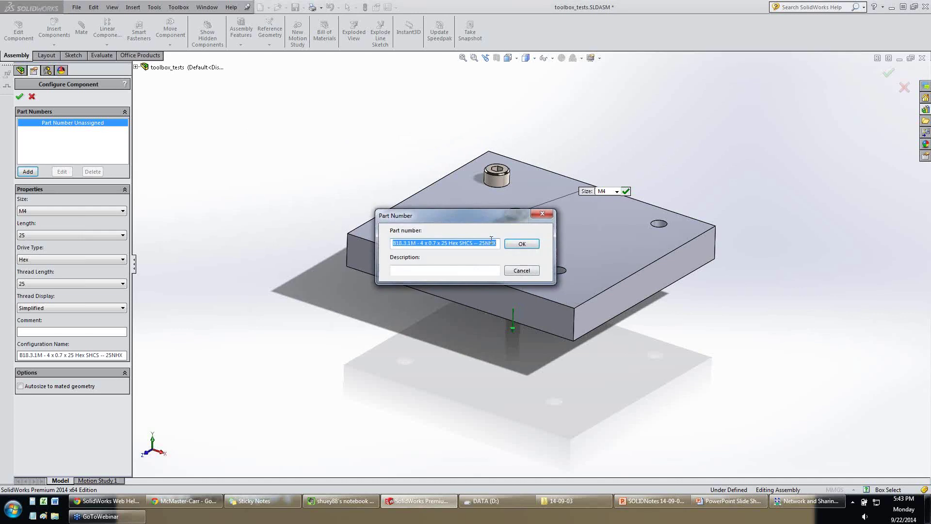
pyautogui.write('6800004')
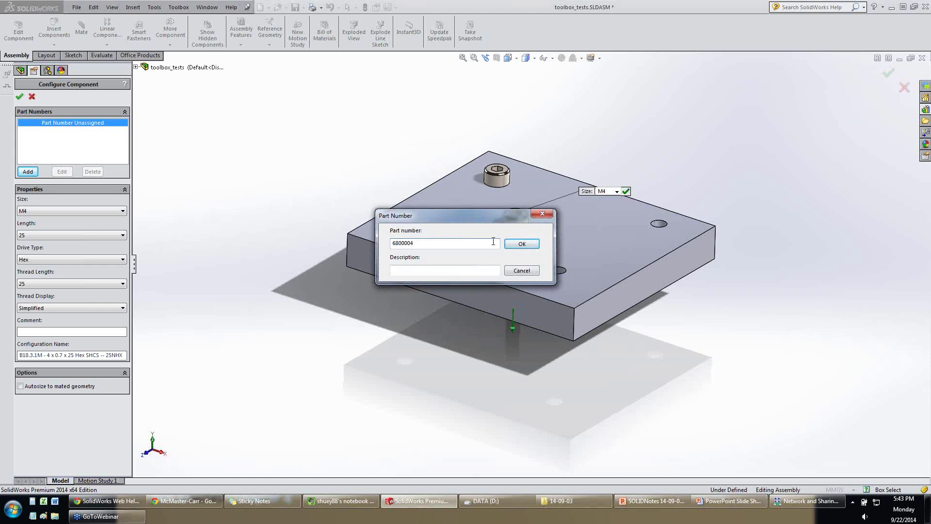
pyautogui.click(428, 268)
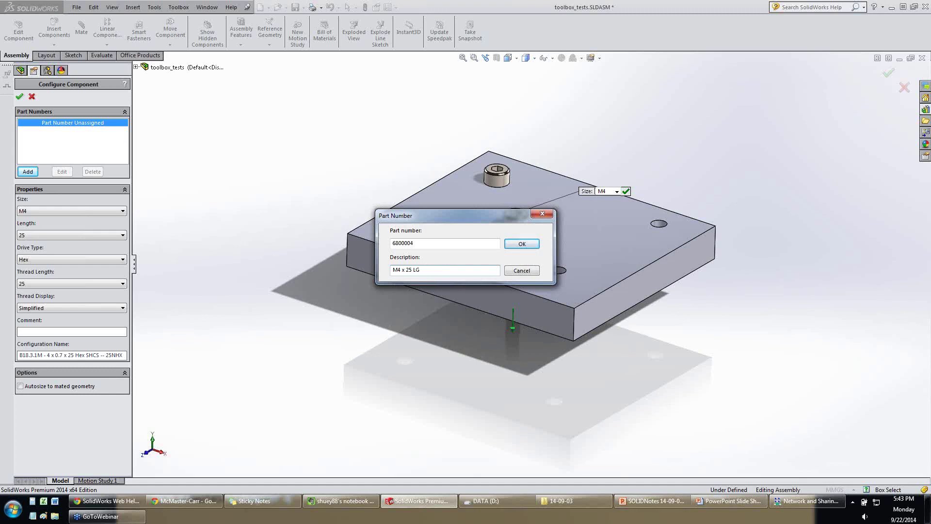
pyautogui.click(523, 244)
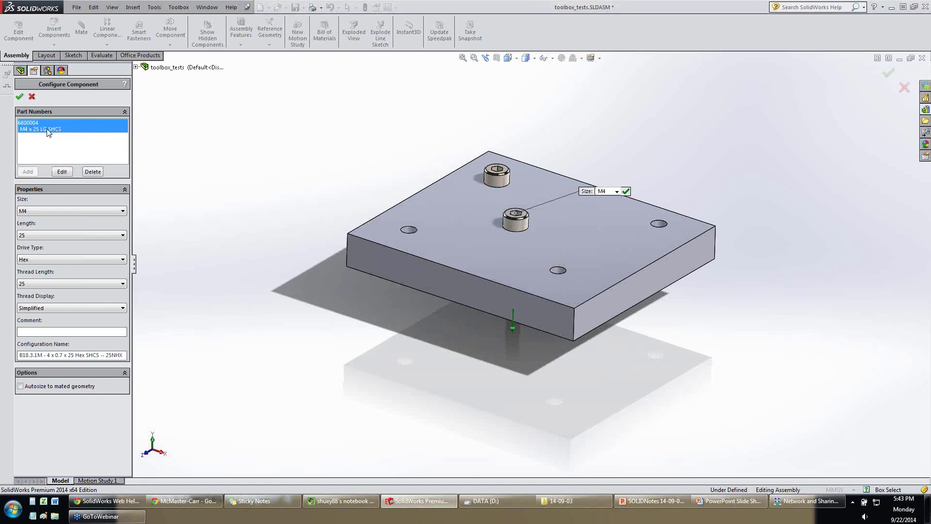
pyautogui.click(19, 96)
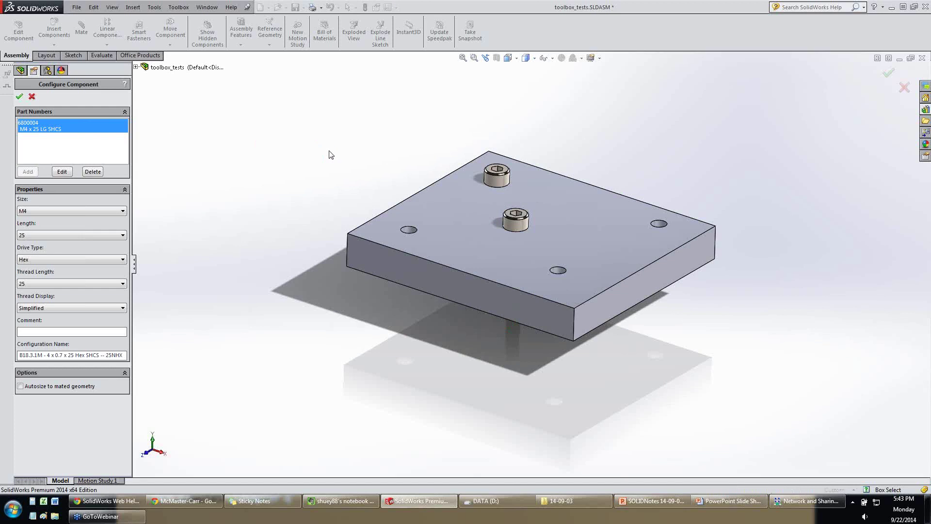
pyautogui.press('Escape')
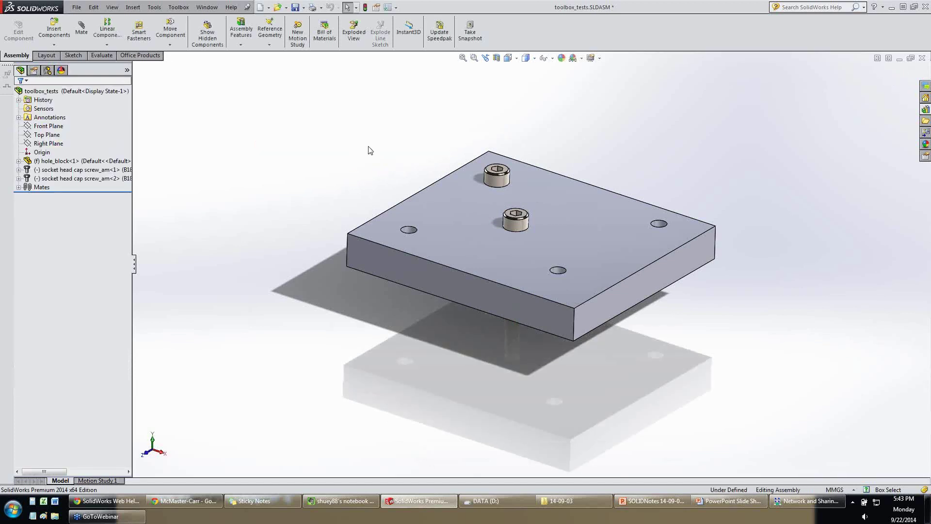
# Check the cap screw's part number and description in the drawing's bill of materials, and return to the assembly.
pyautogui.hotkey('ctrl', 'Tab')
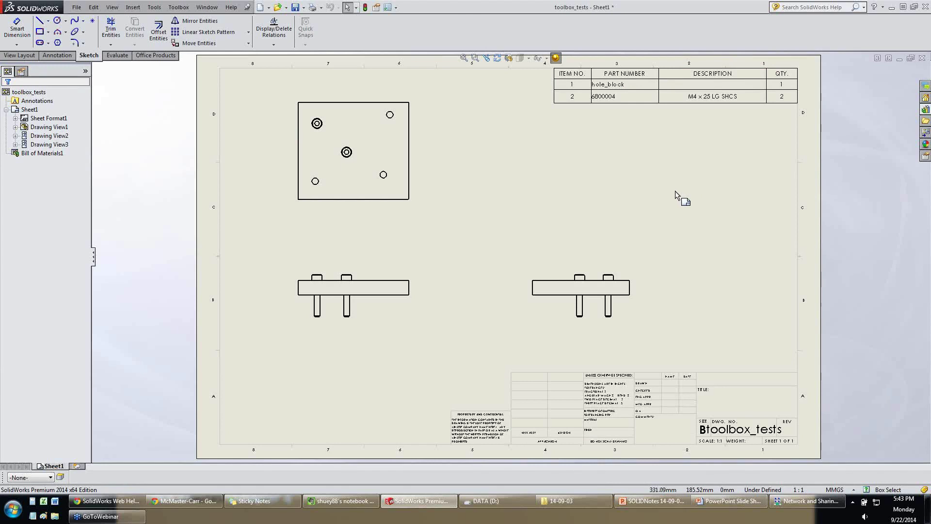
pyautogui.hotkey('ctrl', 'Tab')
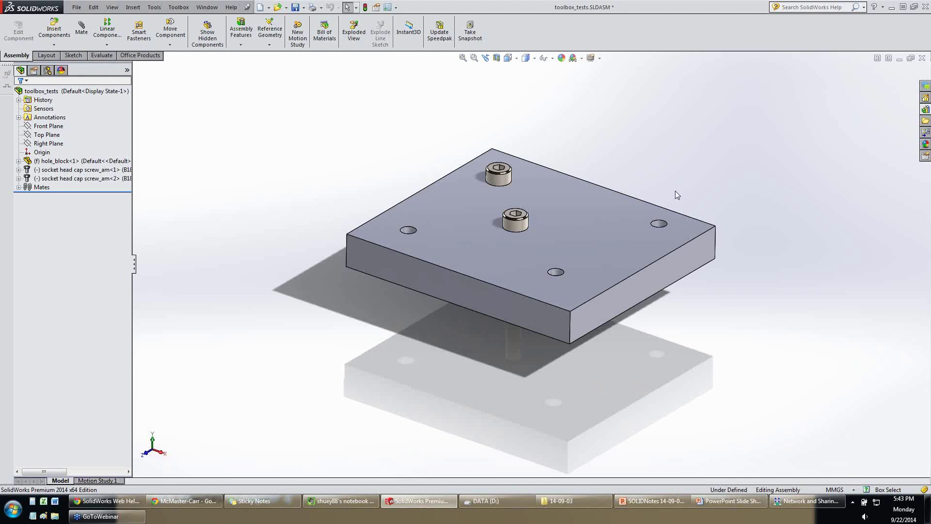
pyautogui.hotkey('alt', 'Tab')
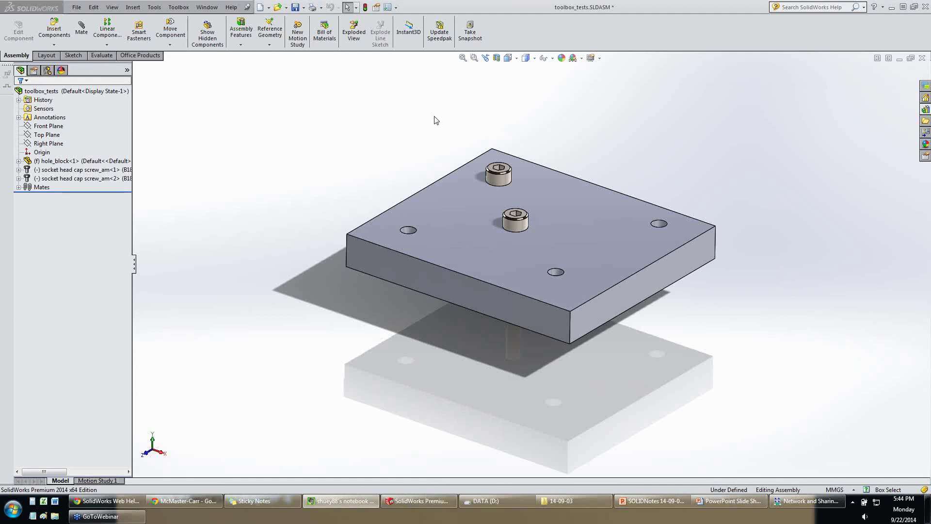
# View the Hole Wizard/Toolbox page of the system options and close the options without saving.
pyautogui.click(154, 6)
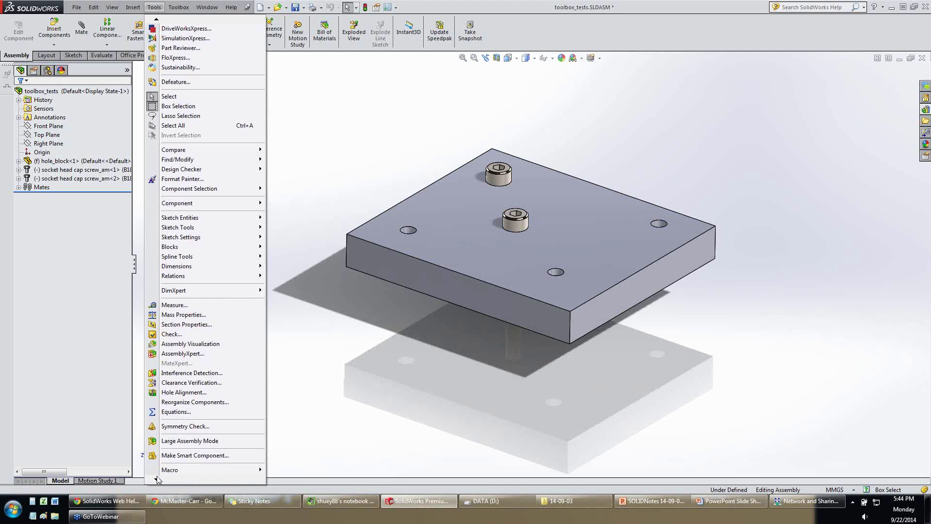
pyautogui.scroll(-2, 166, 462)
pyautogui.click(167, 450)
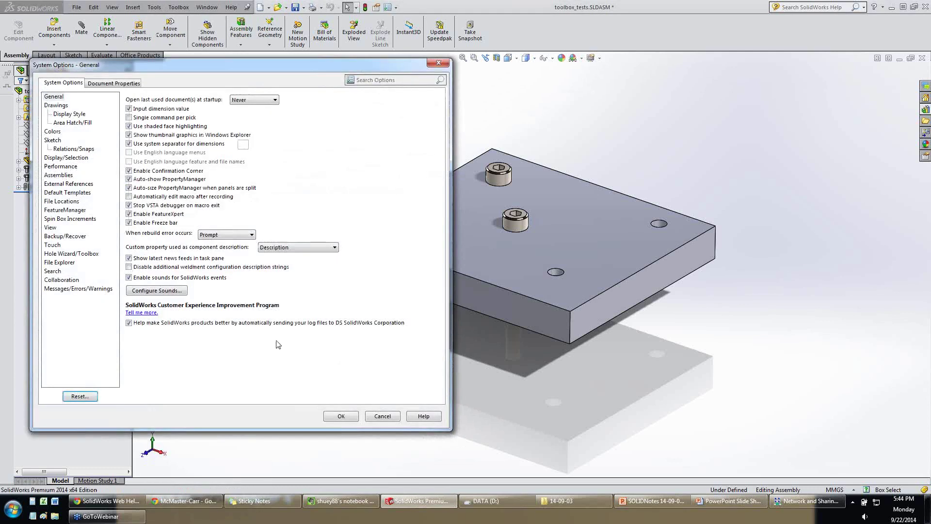
pyautogui.click(63, 262)
pyautogui.click(73, 254)
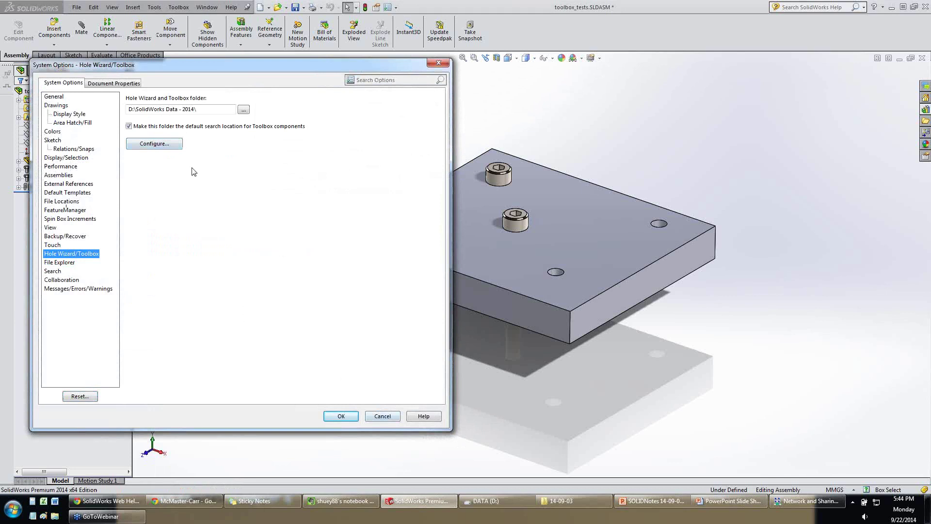
pyautogui.click(379, 417)
# Open the Toolbox configuration of the ANSI B18.3.1M Socket Head Cap Screw and examine its thread data and thread display options.
pyautogui.click(175, 8)
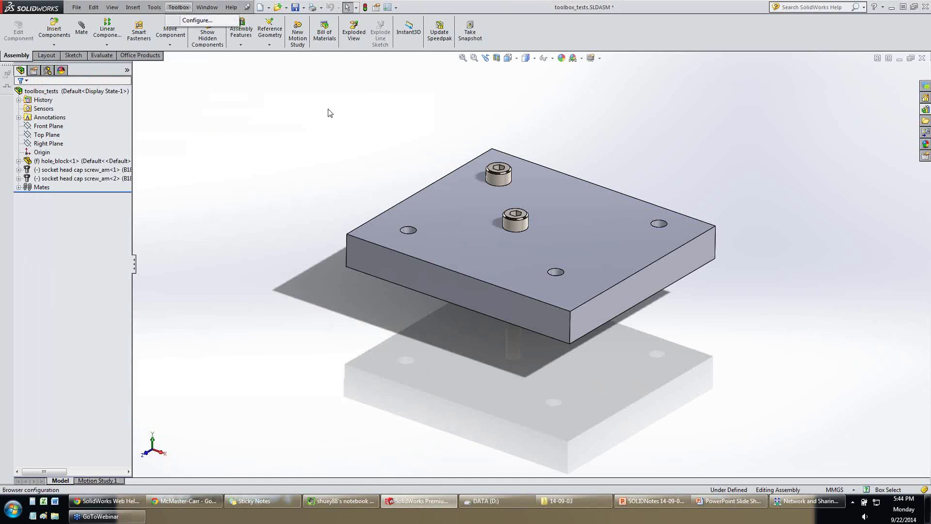
pyautogui.click(925, 110)
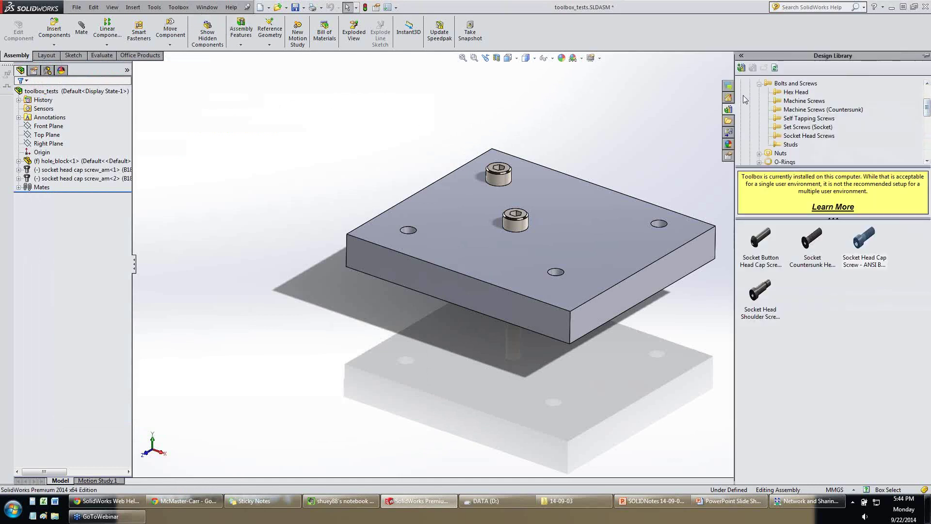
pyautogui.rightClick(864, 242)
pyautogui.click(872, 246)
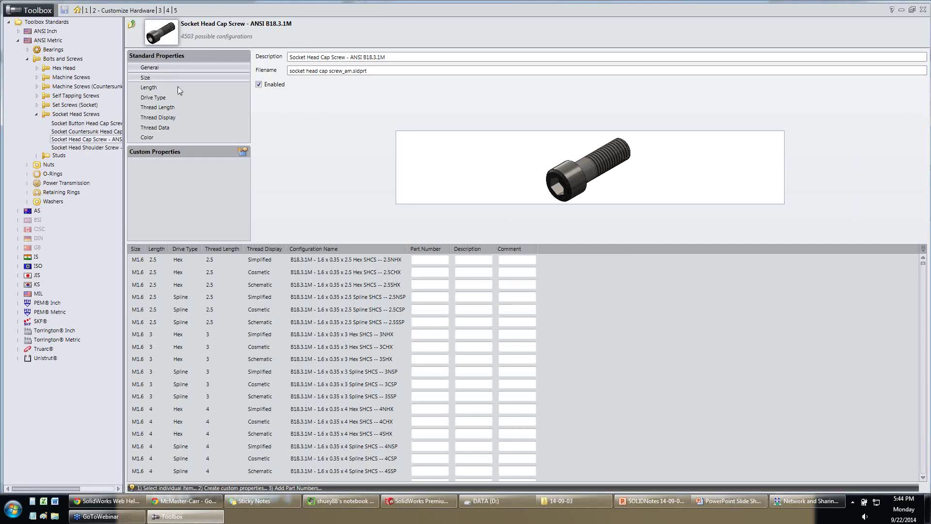
pyautogui.click(162, 130)
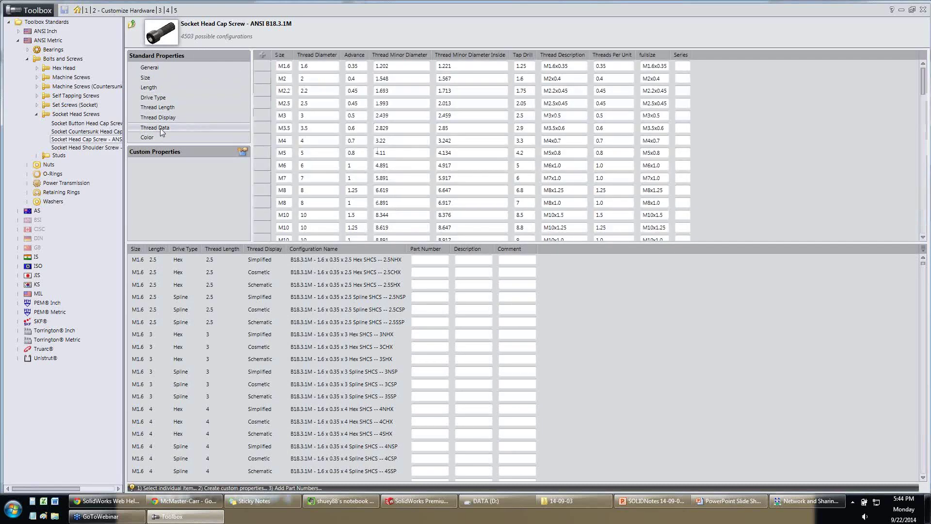
pyautogui.click(166, 119)
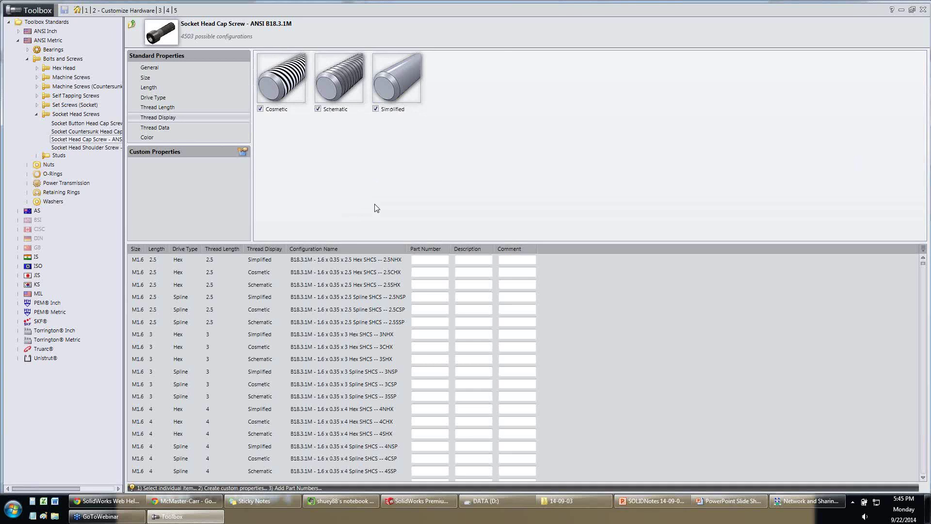
# Return to the assembly, place another Socket Head Cap Screw in the hole diagonally opposite the first corner screw, and set its length to 35.
pyautogui.click(412, 501)
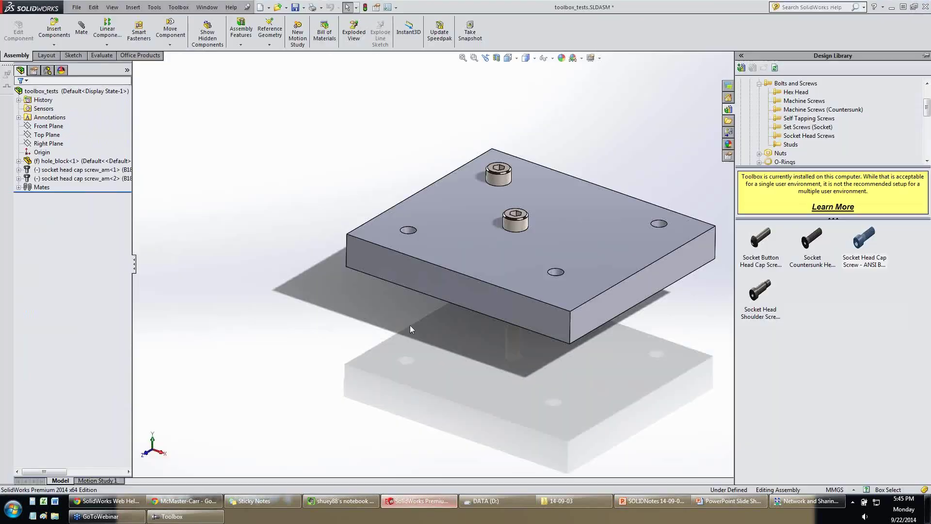
pyautogui.moveTo(536, 284); pyautogui.dragTo(596, 252, button='middle')
pyautogui.click(926, 109)
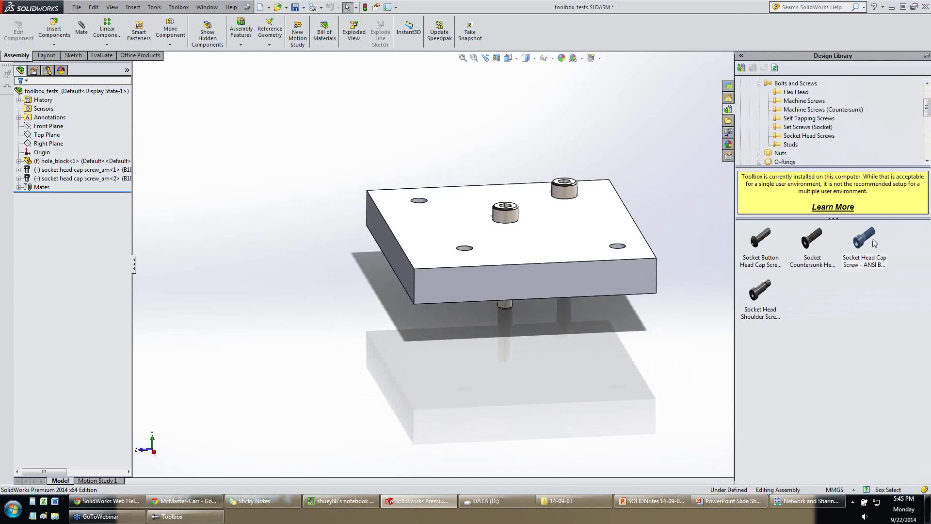
pyautogui.moveTo(872, 257); pyautogui.dragTo(466, 249)
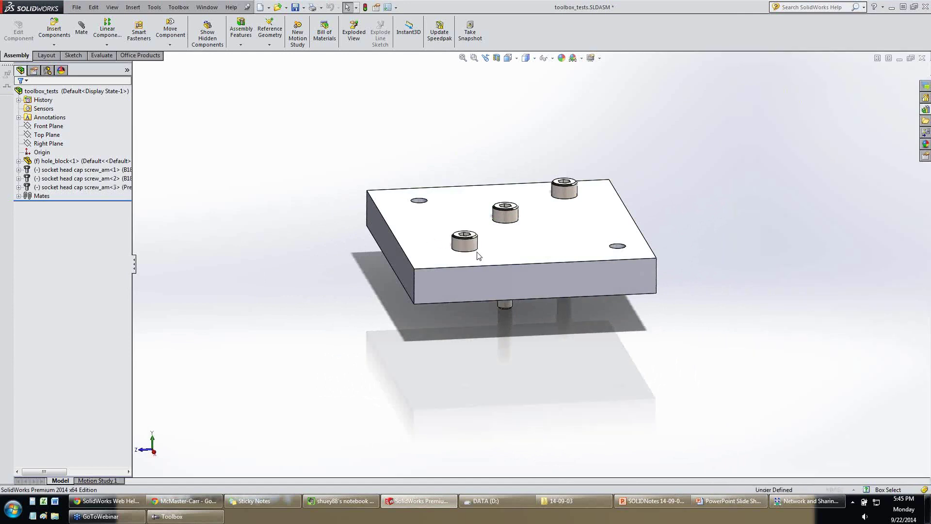
pyautogui.moveTo(497, 248); pyautogui.dragTo(460, 249, button='middle')
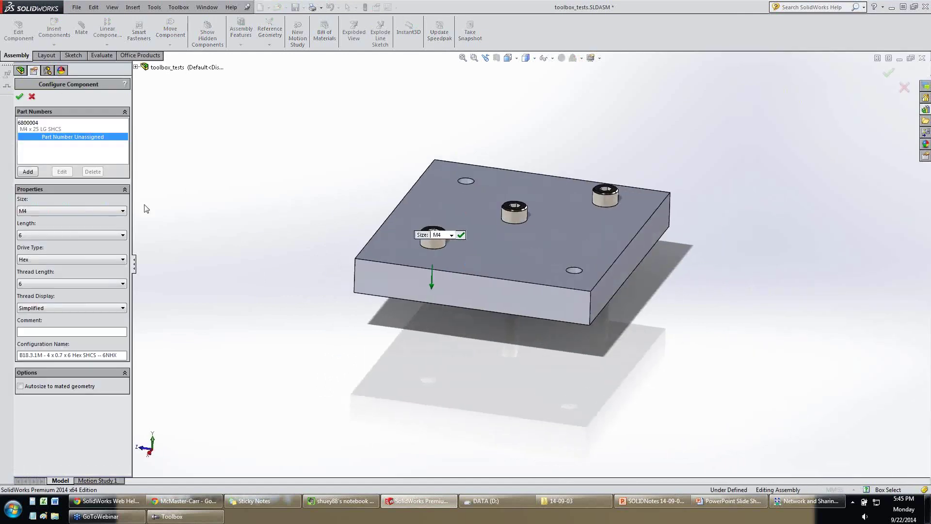
pyautogui.click(73, 235)
pyautogui.click(72, 298)
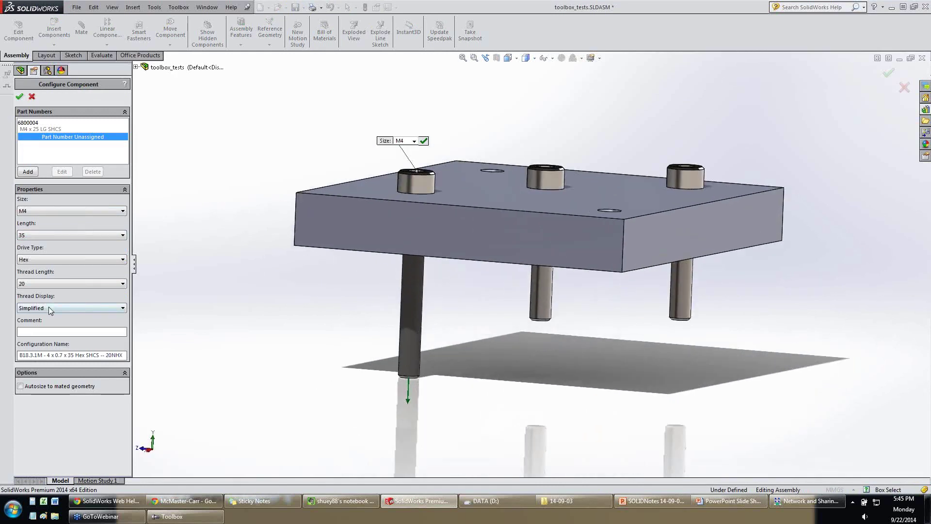
# Set the 35 mm screw's thread display to Cosmetic and examine its shank beneath the block.
pyautogui.click(50, 307)
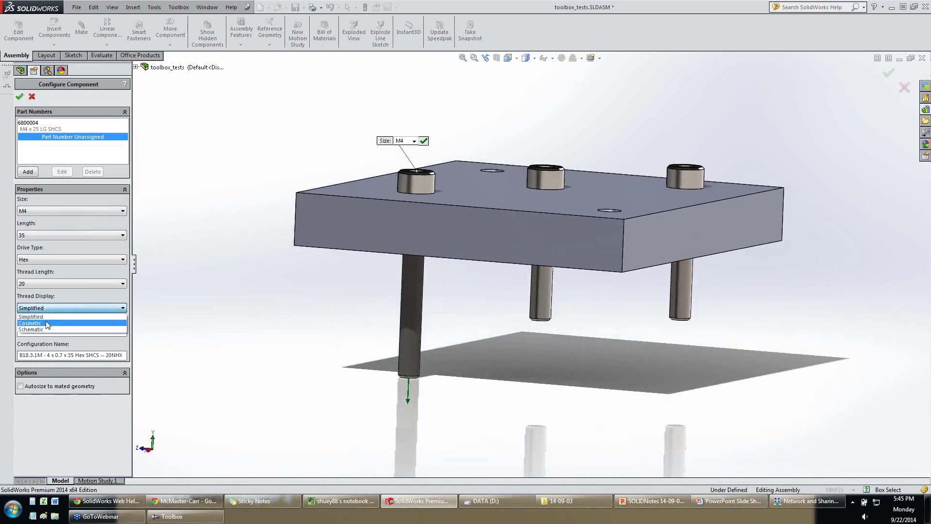
pyautogui.click(46, 321)
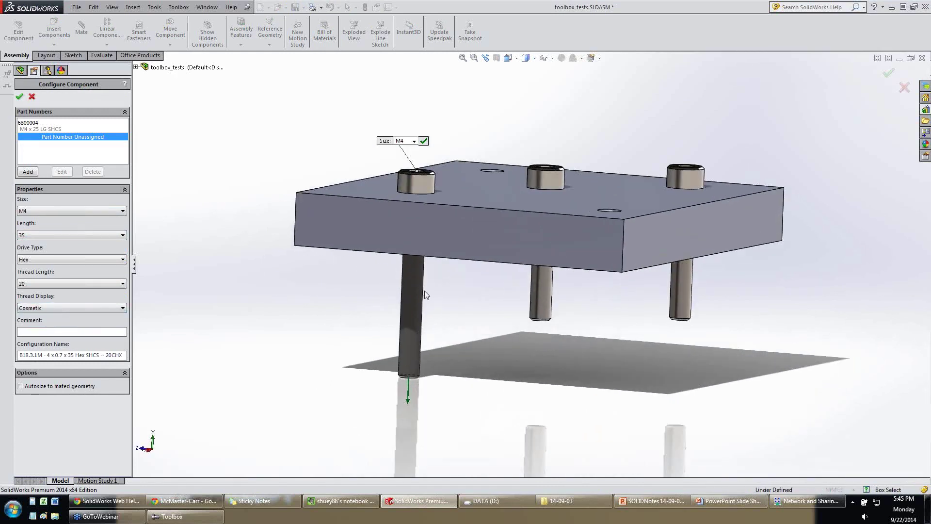
pyautogui.scroll(-6, 339, 317)
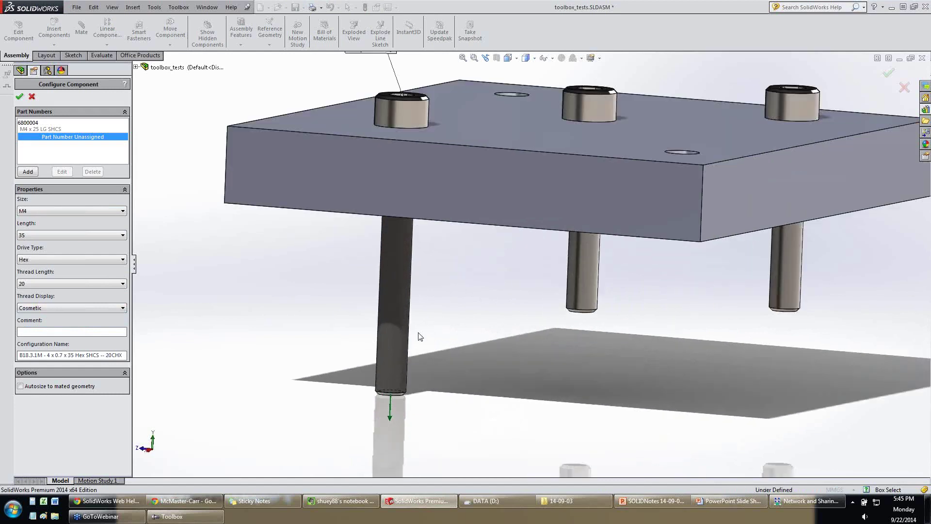
pyautogui.scroll(2, 421, 261)
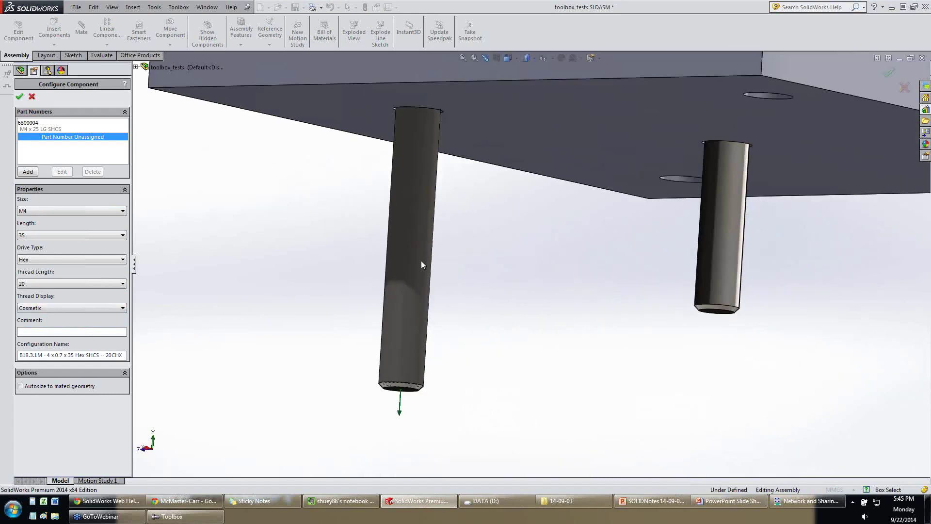
# Switch the screw's thread display between Cosmetic and Schematic to compare them, ending on Schematic.
pyautogui.click(61, 307)
pyautogui.click(61, 320)
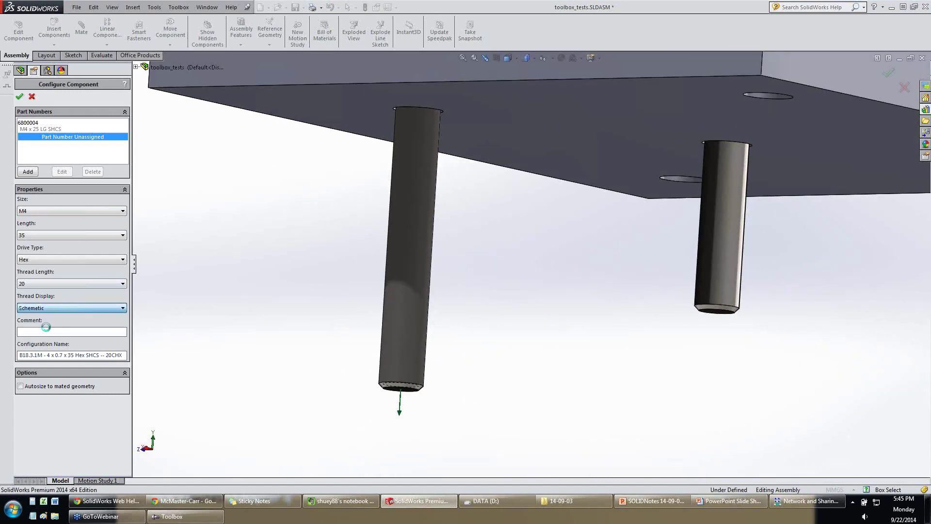
pyautogui.click(89, 308)
pyautogui.click(67, 322)
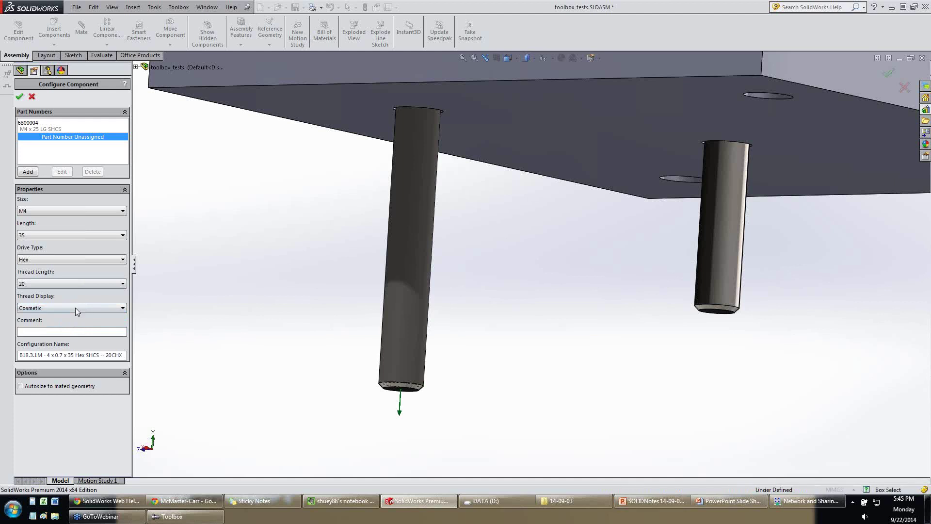
pyautogui.click(75, 308)
pyautogui.click(62, 322)
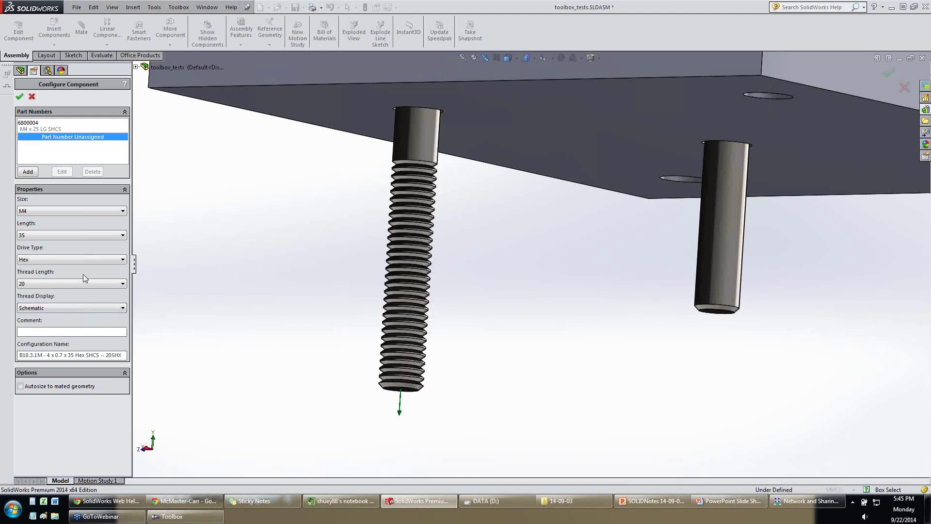
# Compare the Simplified and Cosmetic thread displays on the 35 mm screw, and cancel its insertion.
pyautogui.click(69, 308)
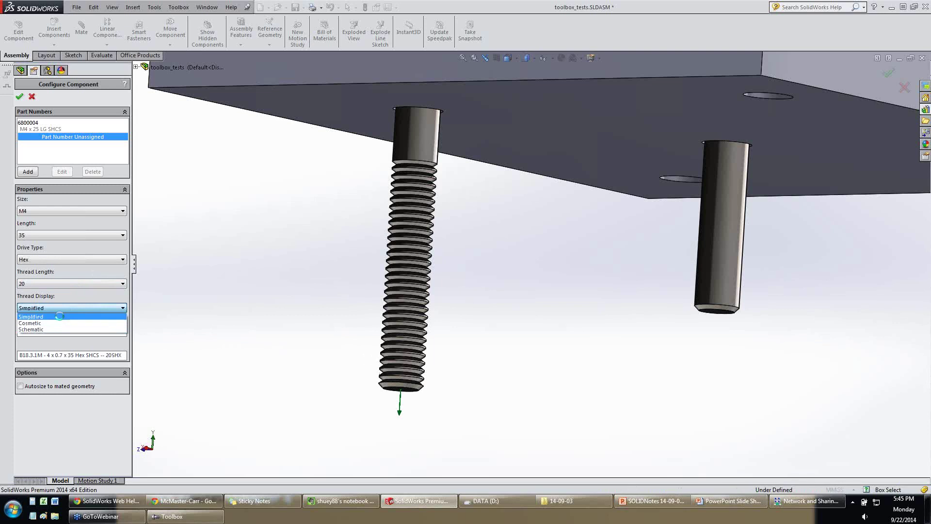
pyautogui.click(60, 315)
pyautogui.click(73, 309)
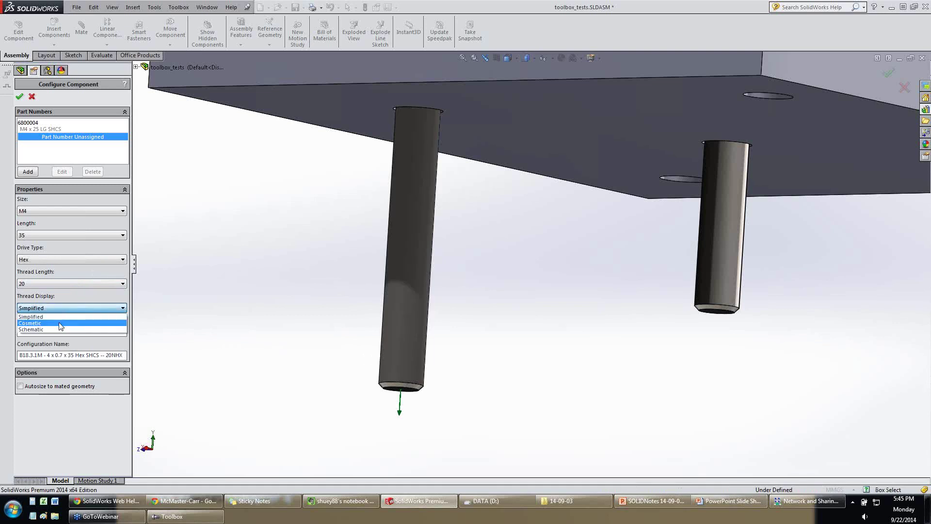
pyautogui.click(63, 322)
pyautogui.moveTo(402, 361); pyautogui.dragTo(408, 346, button='middle')
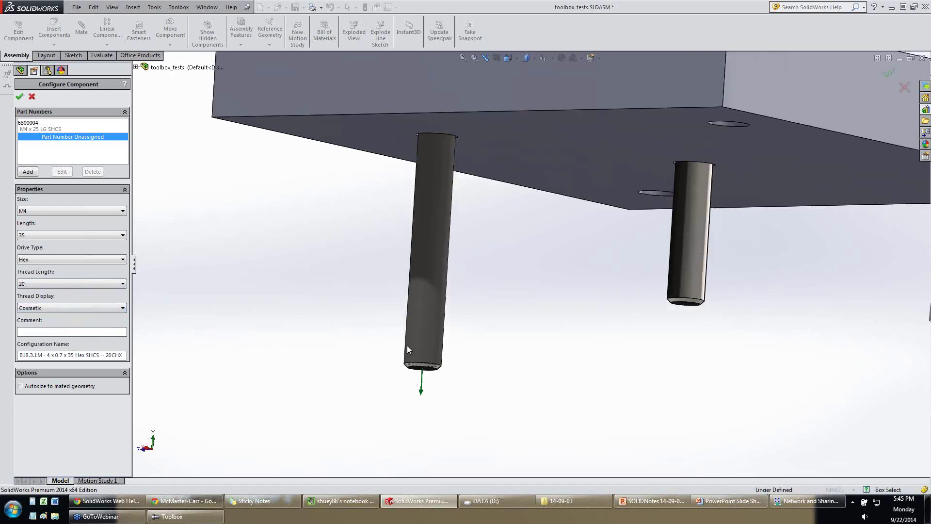
pyautogui.click(27, 97)
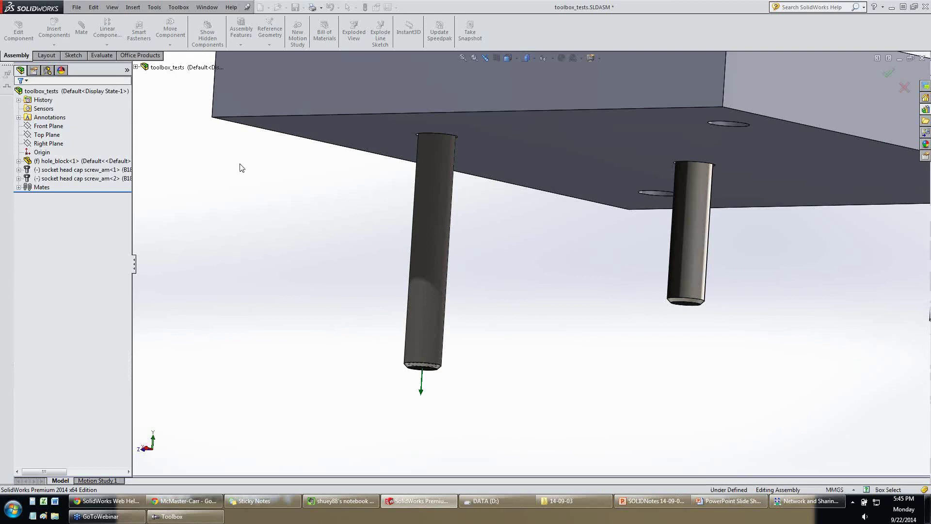
pyautogui.moveTo(364, 212); pyautogui.dragTo(486, 251, button='middle')
pyautogui.scroll(-2, 581, 190)
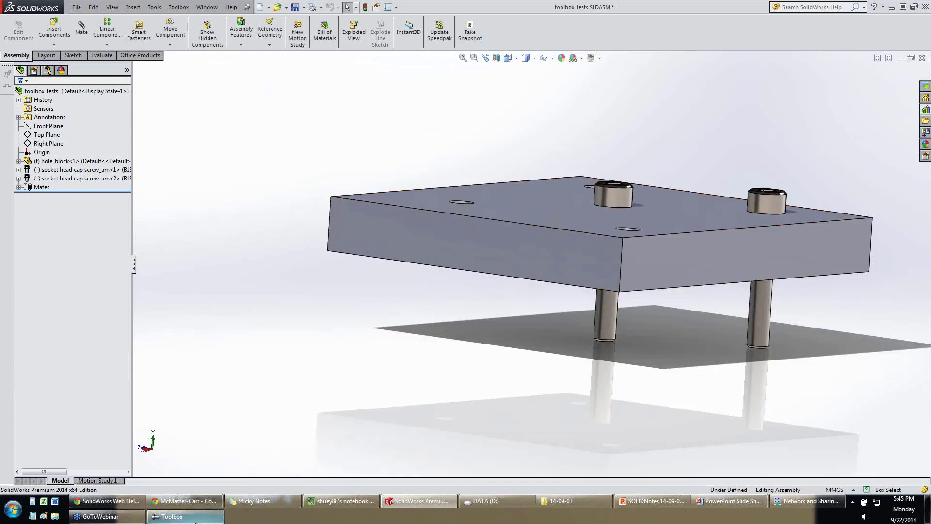
# Switch to the Toolbox configuration and disable the Schematic and Simplified thread displays for the Socket Head Cap Screw, keeping Cosmetic.
pyautogui.click(184, 516)
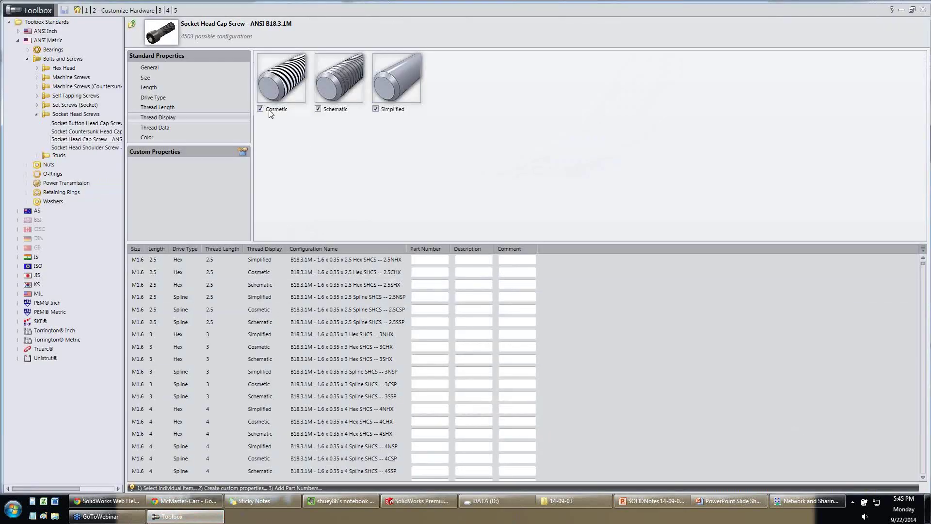
pyautogui.click(318, 109)
pyautogui.click(376, 108)
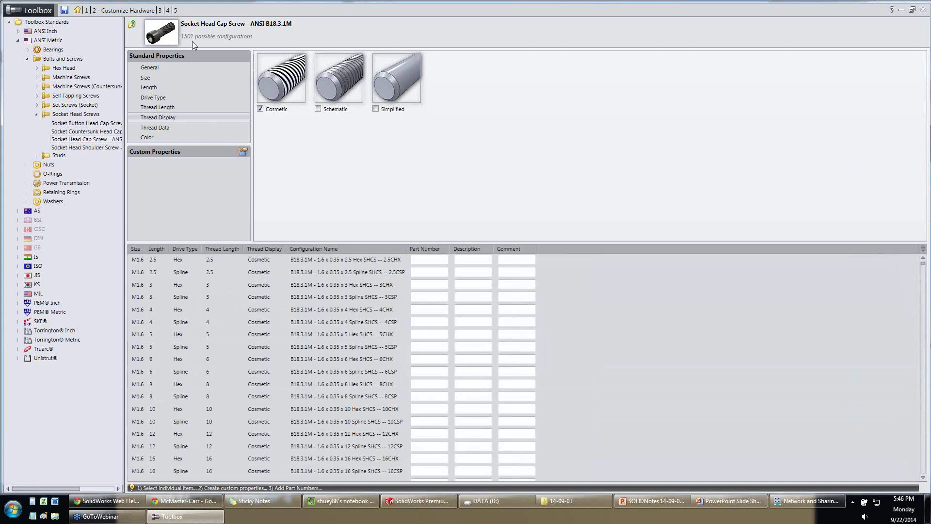
# Disable the Hex Drilled(2), Hex Drilled(6) and Spline drive types, keeping only Hex.
pyautogui.click(160, 99)
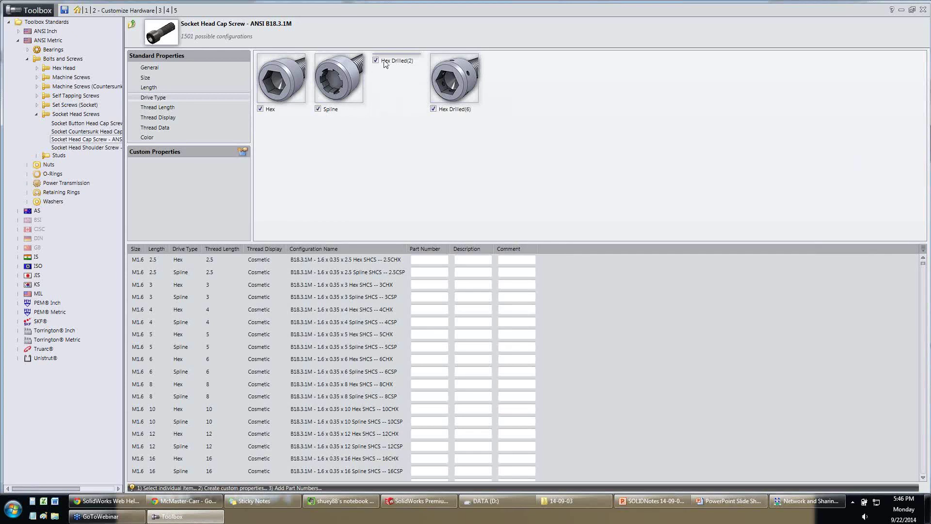
pyautogui.click(433, 109)
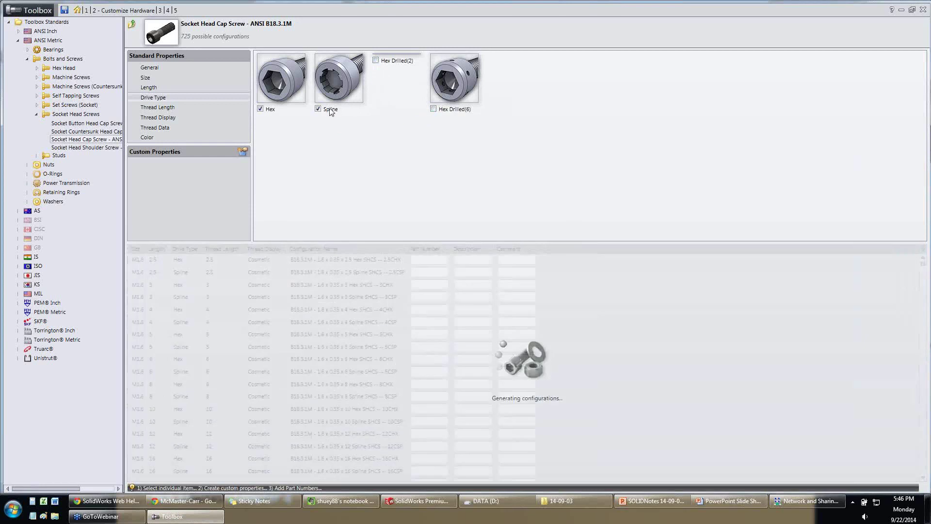
pyautogui.click(330, 109)
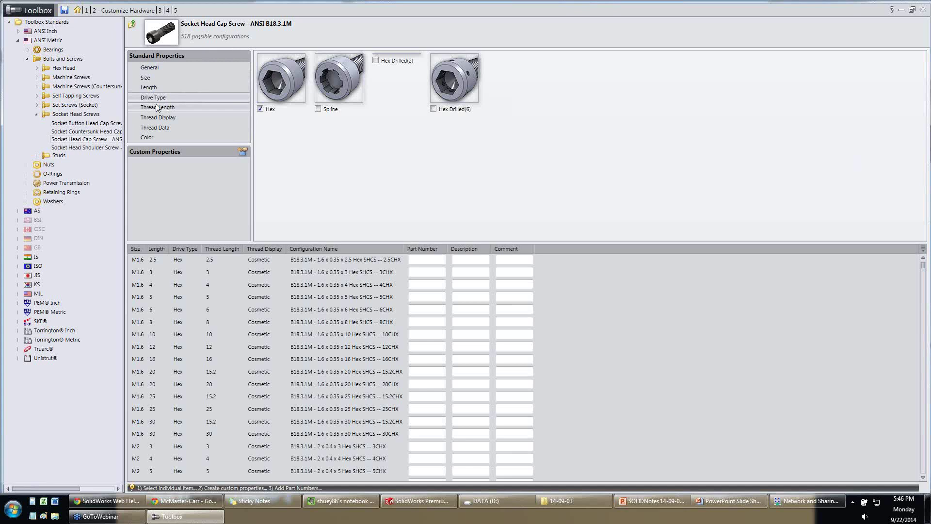
# Disable the M30, M36, M42 and M48 sizes of the Socket Head Cap Screw.
pyautogui.click(148, 78)
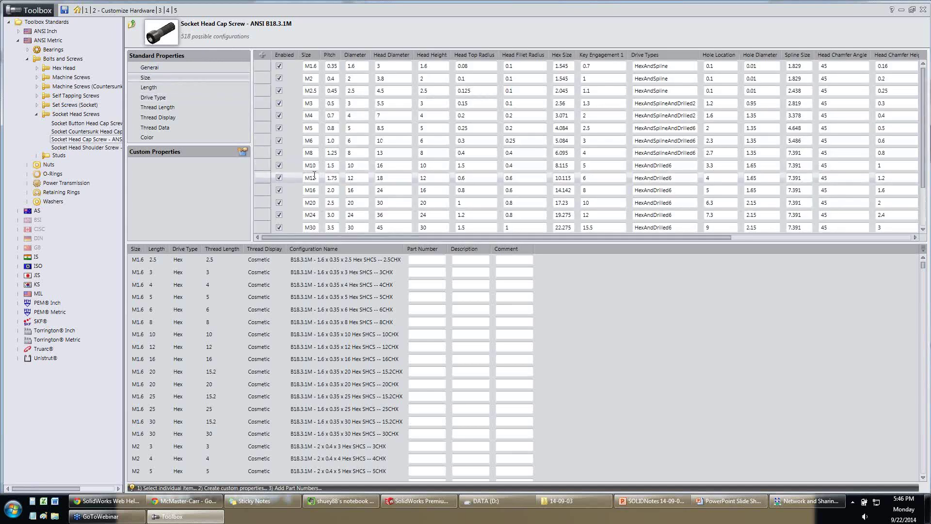
pyautogui.scroll(-2, 296, 178)
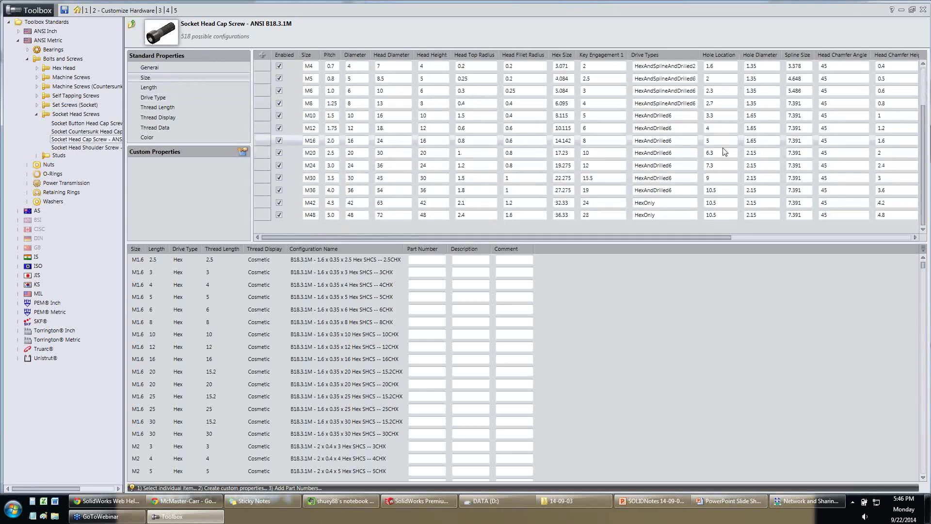
pyautogui.click(279, 178)
pyautogui.click(279, 190)
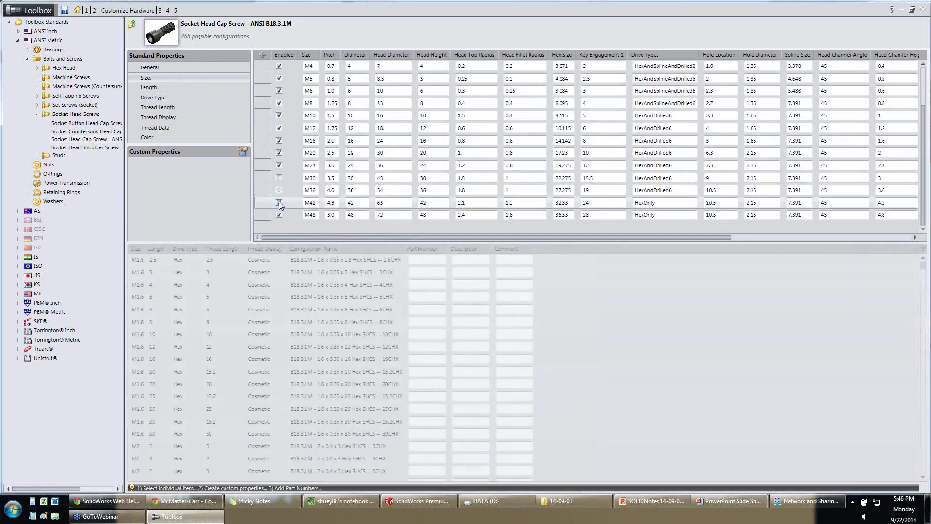
pyautogui.click(279, 203)
pyautogui.click(279, 215)
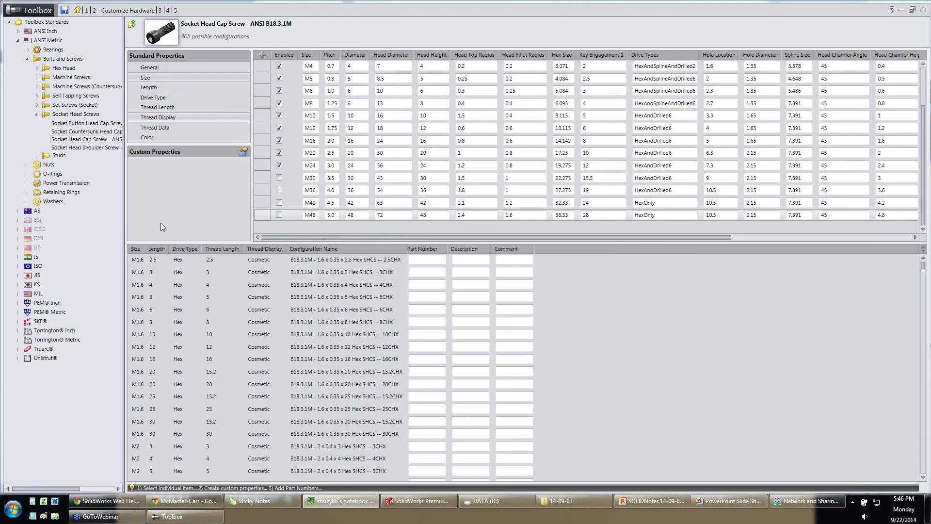
# Review the M4 lengths among the configurations and add a new M4 length of 110 with a thread length of 20.
pyautogui.scroll(-8, 200, 358)
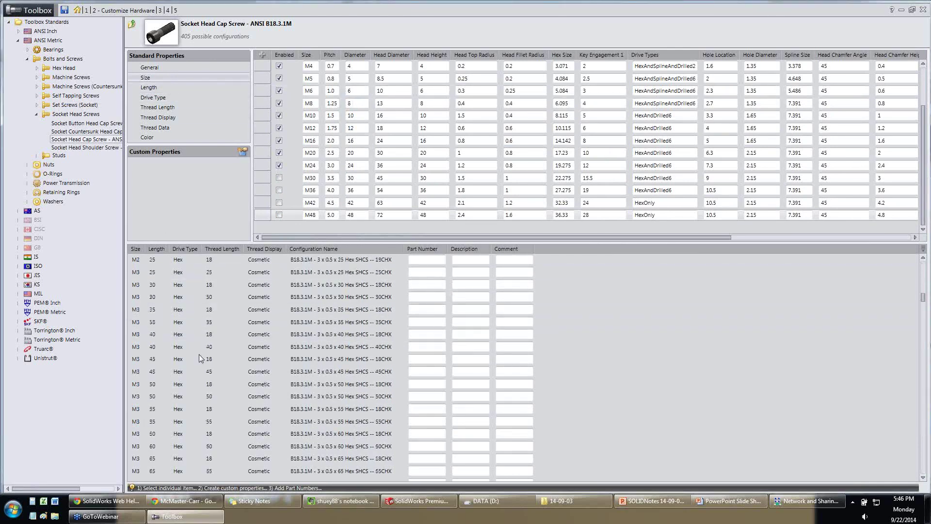
pyautogui.scroll(-10, 200, 358)
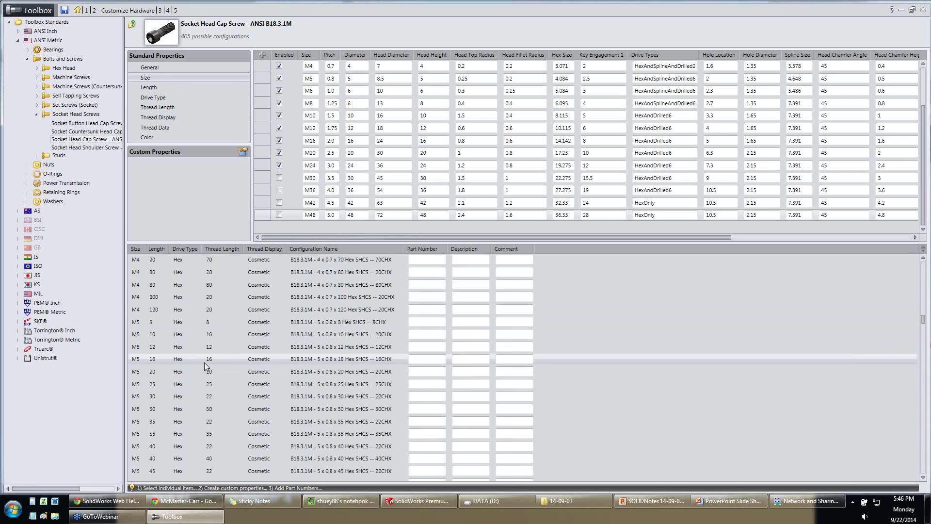
pyautogui.scroll(2, 204, 366)
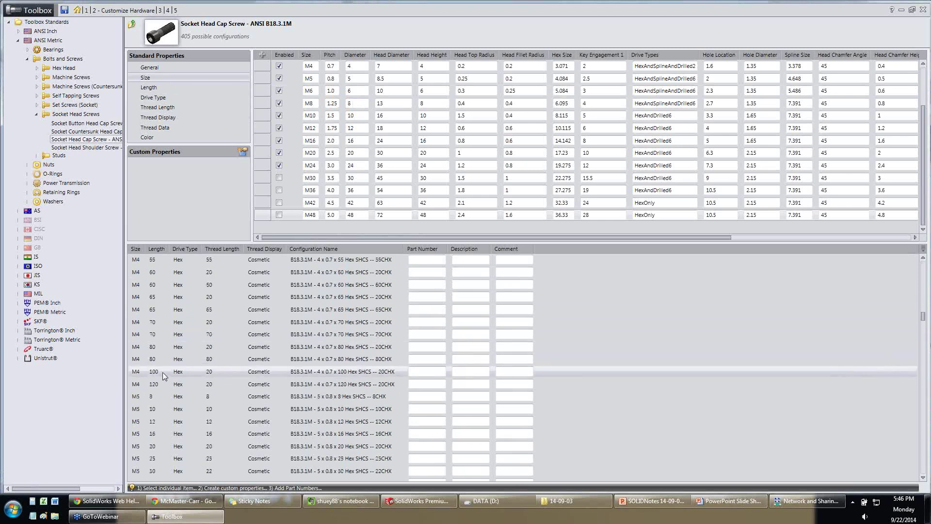
pyautogui.scroll(-1, 182, 383)
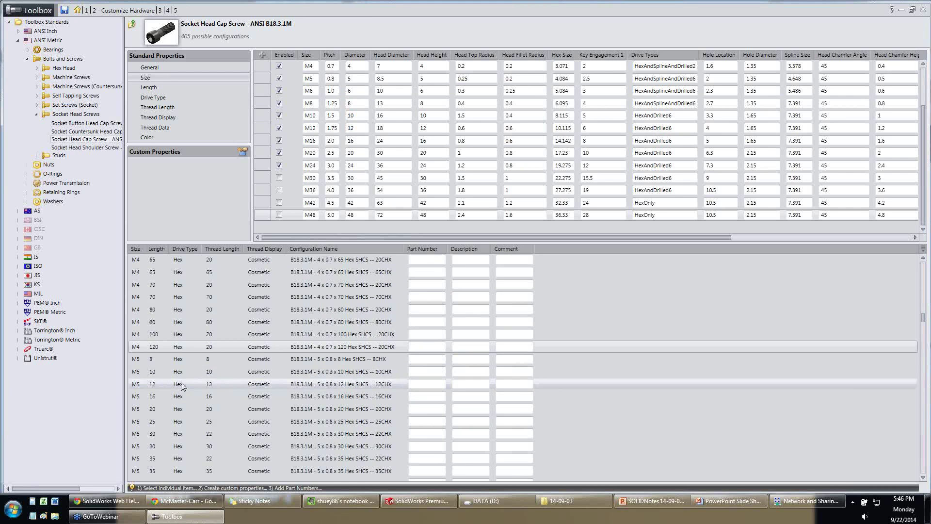
pyautogui.scroll(2, 181, 383)
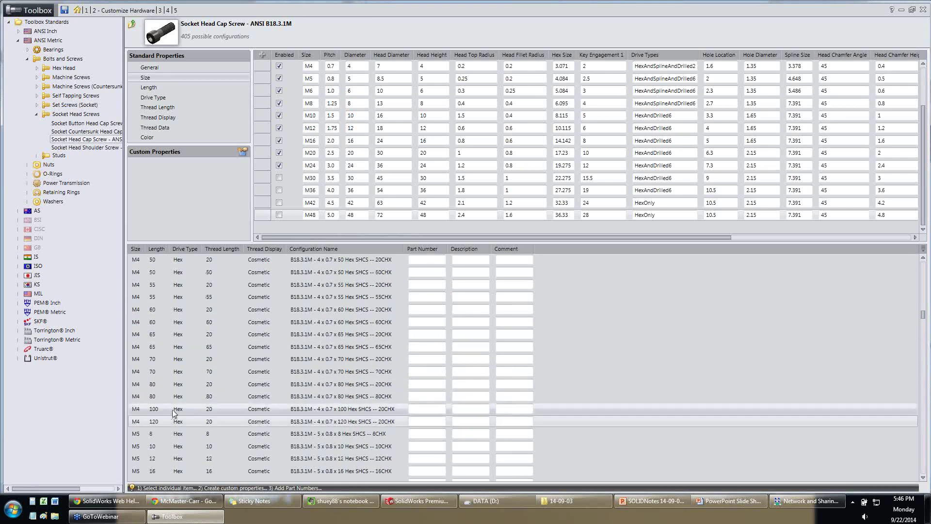
pyautogui.click(148, 87)
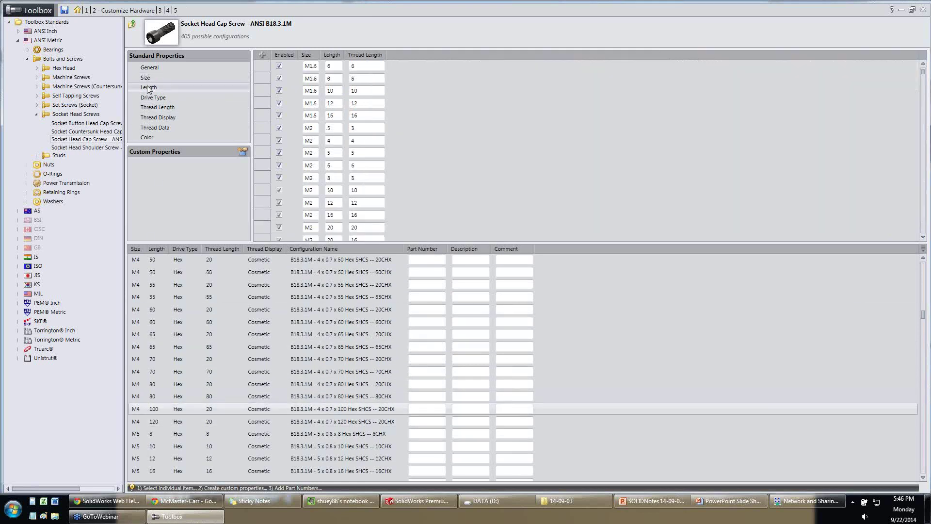
pyautogui.click(262, 55)
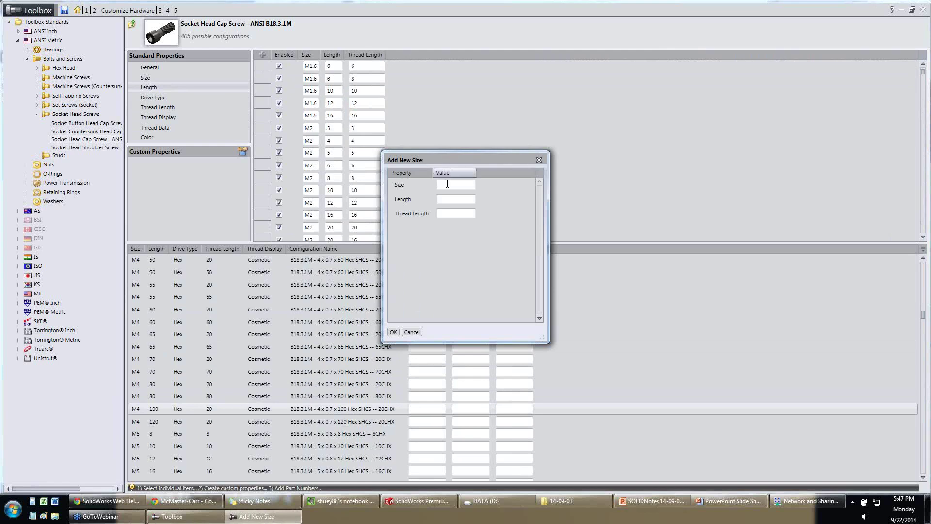
pyautogui.click(447, 184)
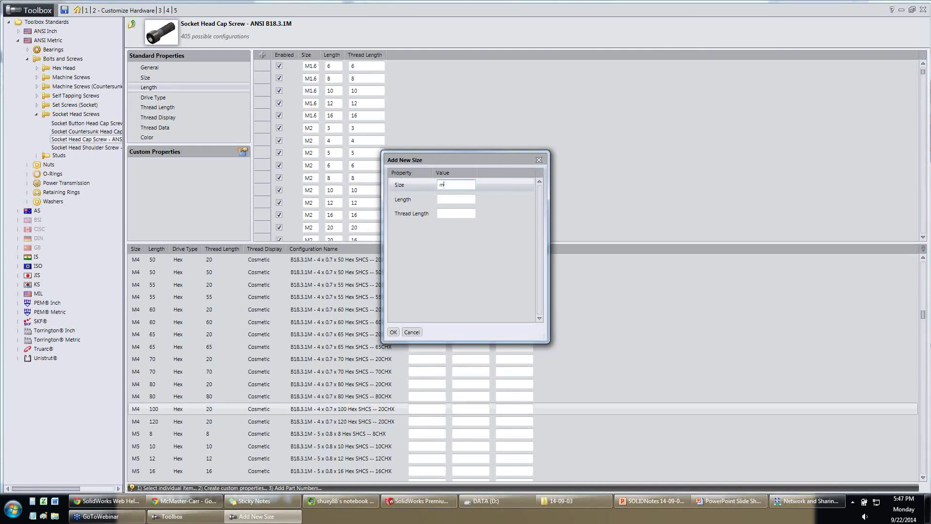
pyautogui.click(455, 202)
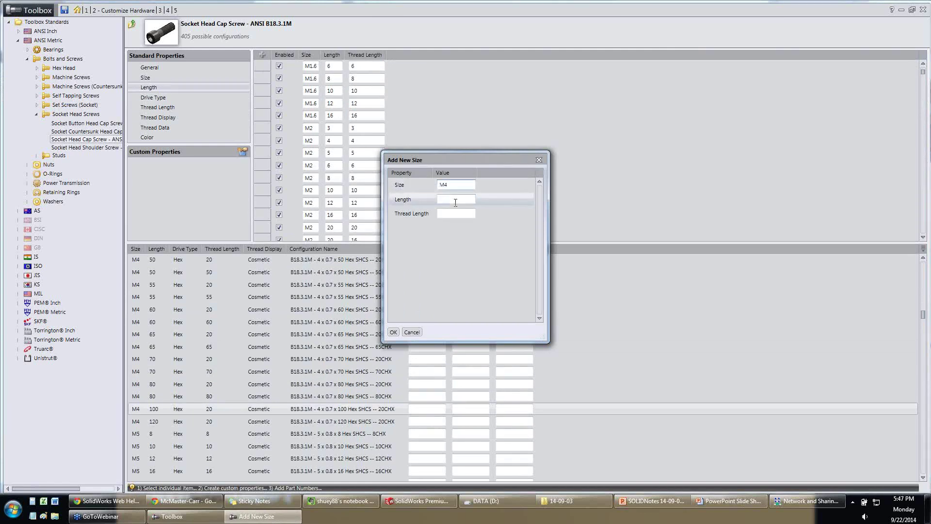
pyautogui.click(457, 214)
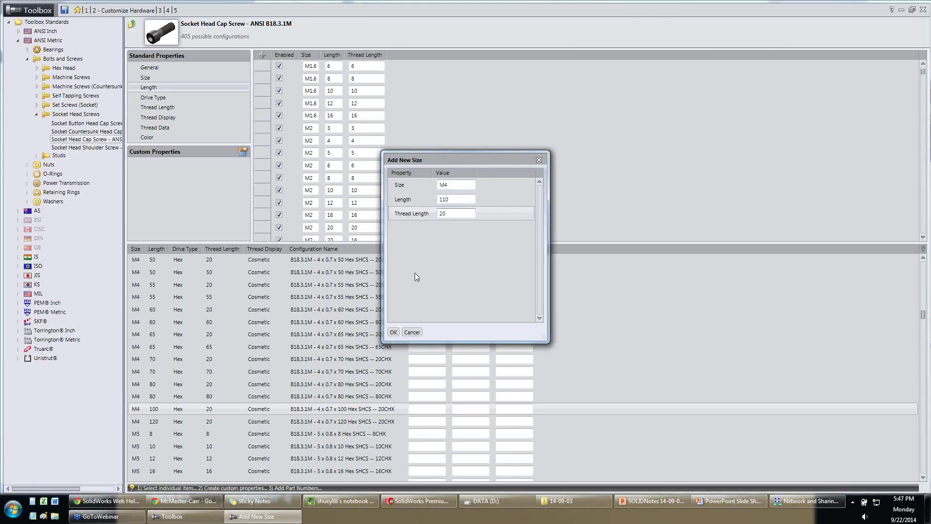
pyautogui.click(393, 331)
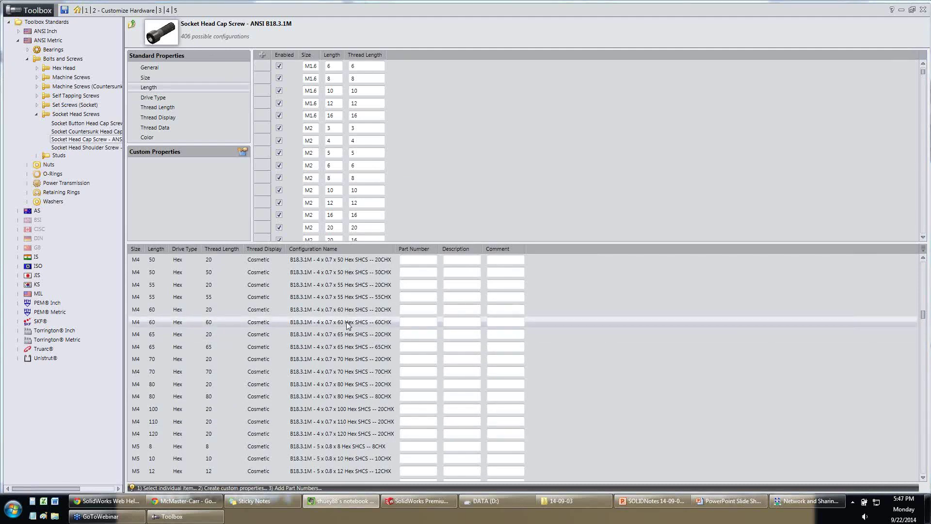
# Give the M1.6 x 2.5 configuration part number 6800001 and the description M1.6 x 2.5 LG SHCS.
pyautogui.scroll(6, 429, 312)
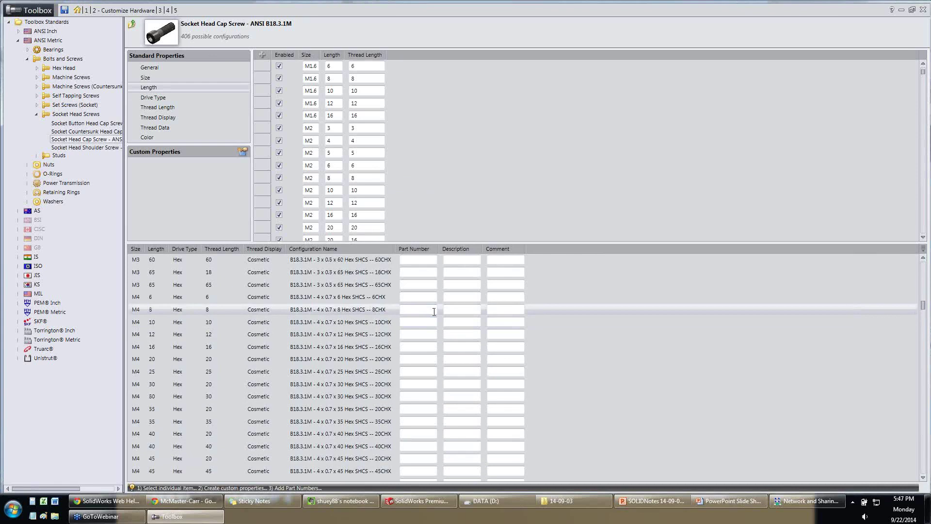
pyautogui.scroll(20, 434, 312)
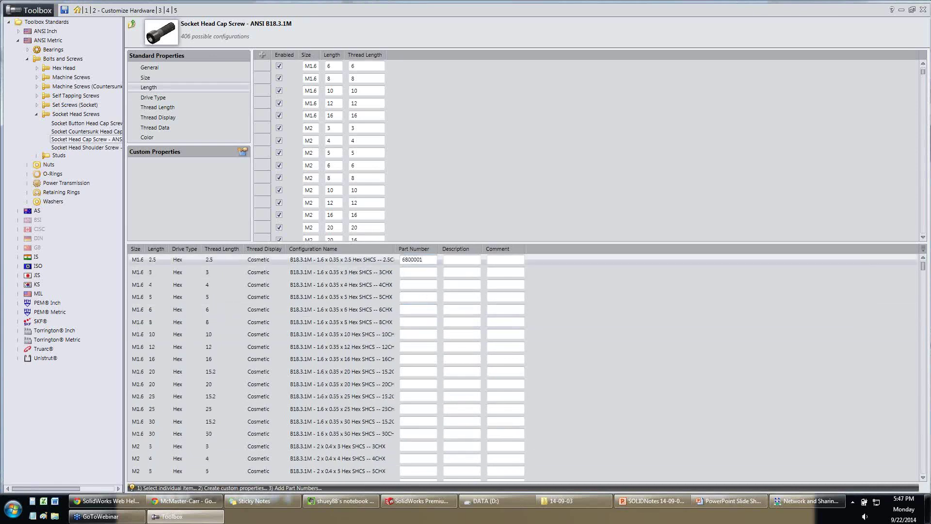
pyautogui.press('Tab')
pyautogui.write('M')
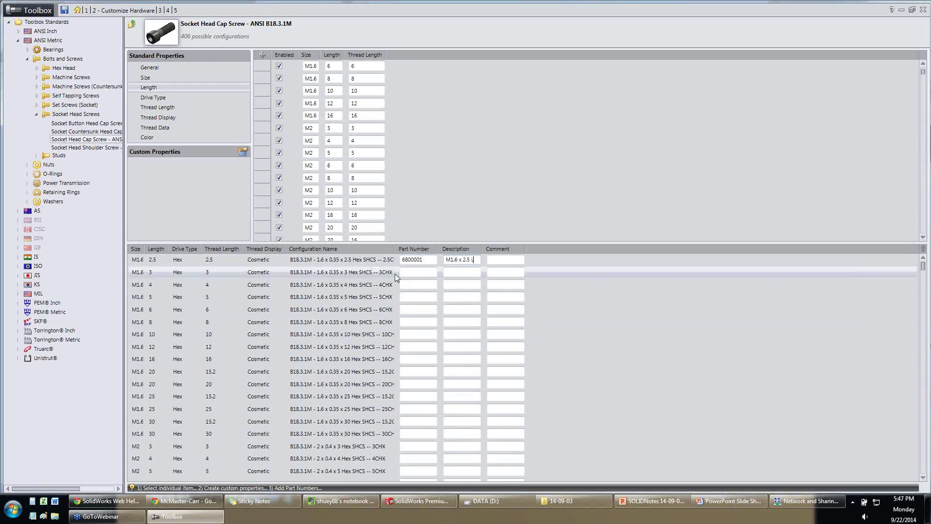
pyautogui.write('1.6 x 2.5 Lg ')
pyautogui.write('SHCS')
pyautogui.press('BackSpace')
pyautogui.press('BackSpace')
pyautogui.write('CS')
pyautogui.click(468, 272)
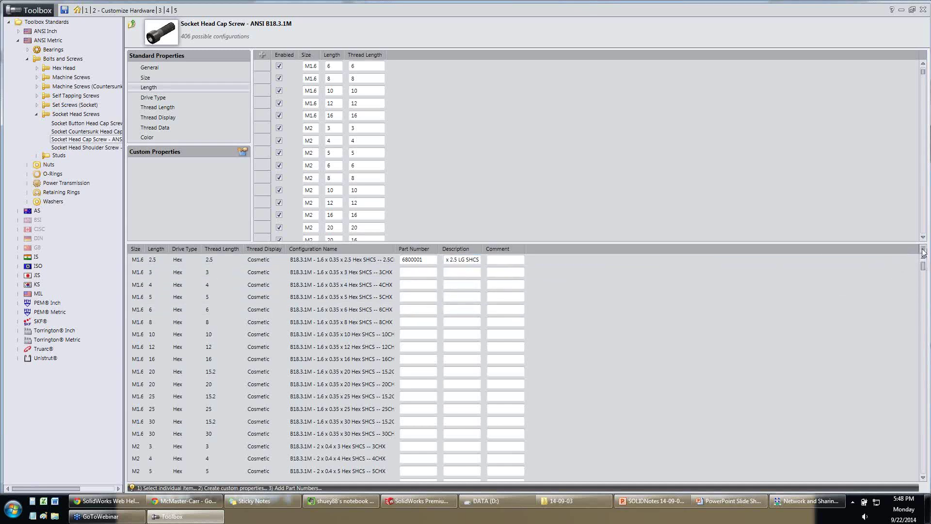
# Export the configuration table to AM_Socket Head Cap Screw - ANSI B18.3.1M.xls in the 14-09-03 folder, replacing the existing file.
pyautogui.click(923, 250)
pyautogui.click(853, 273)
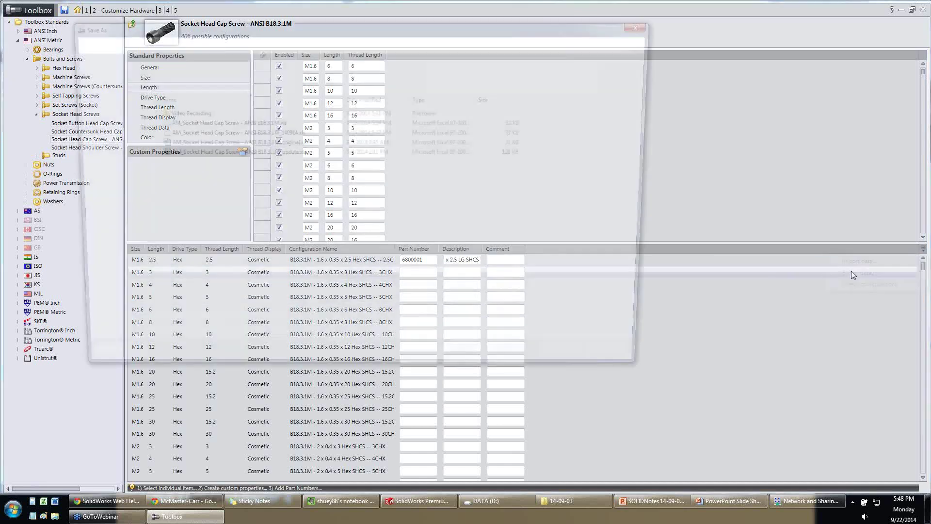
pyautogui.click(582, 367)
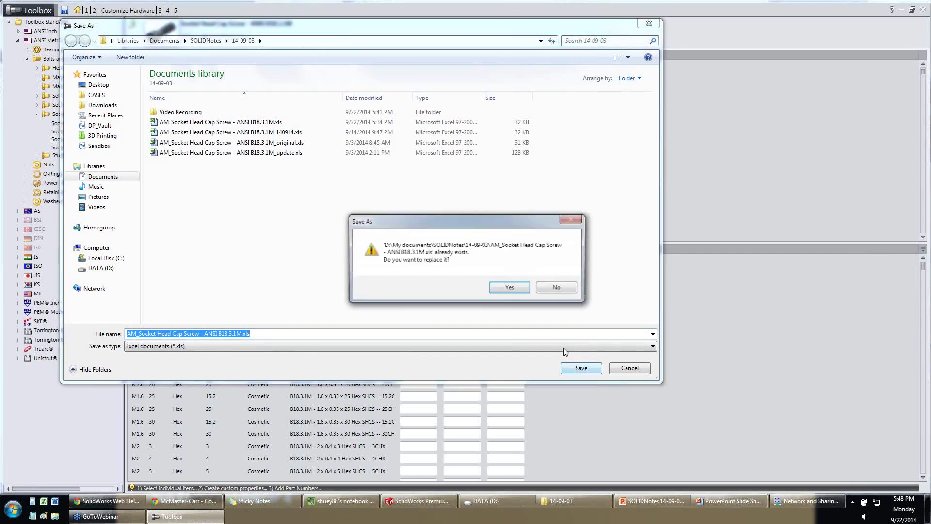
pyautogui.click(504, 287)
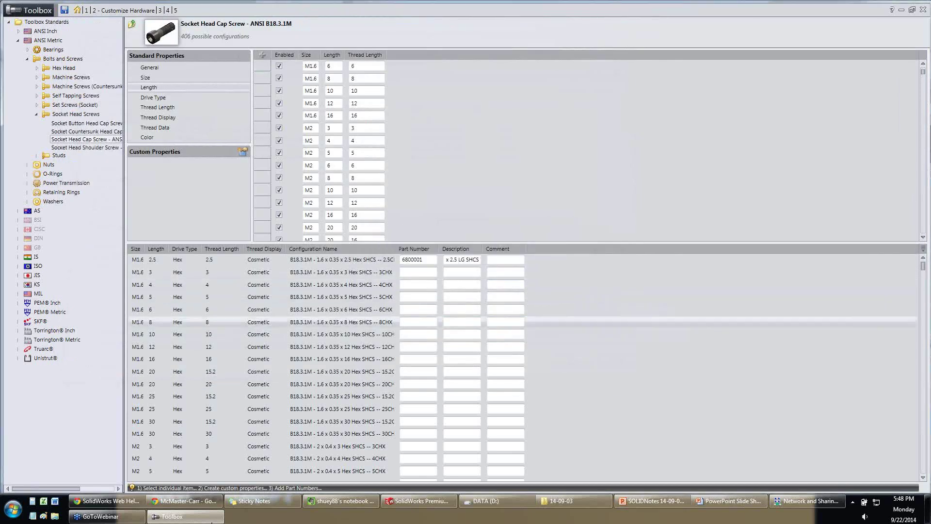
# Open the exported AM_Socket Head Cap Screw - ANSI B18.3.1M.xls from the 14-09-03 folder in Excel, accepting the differing file format.
pyautogui.click(572, 505)
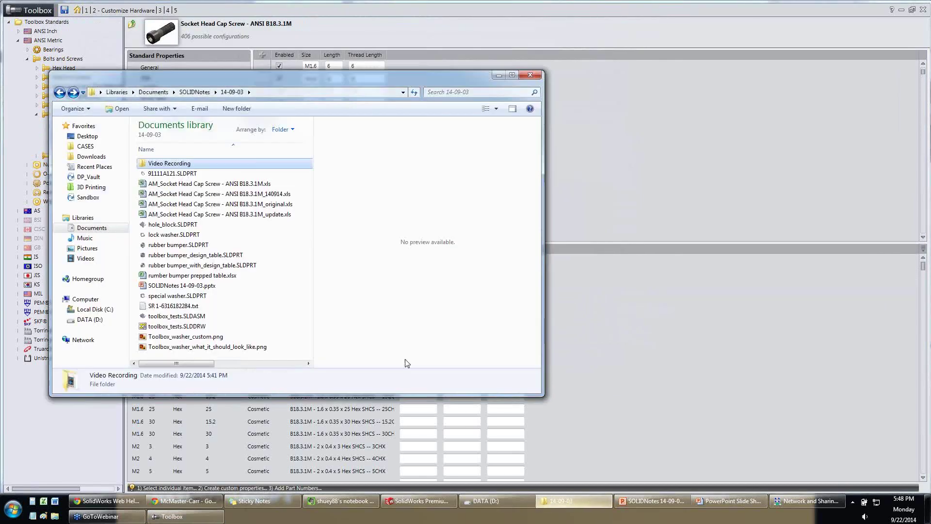
pyautogui.doubleClick(206, 190)
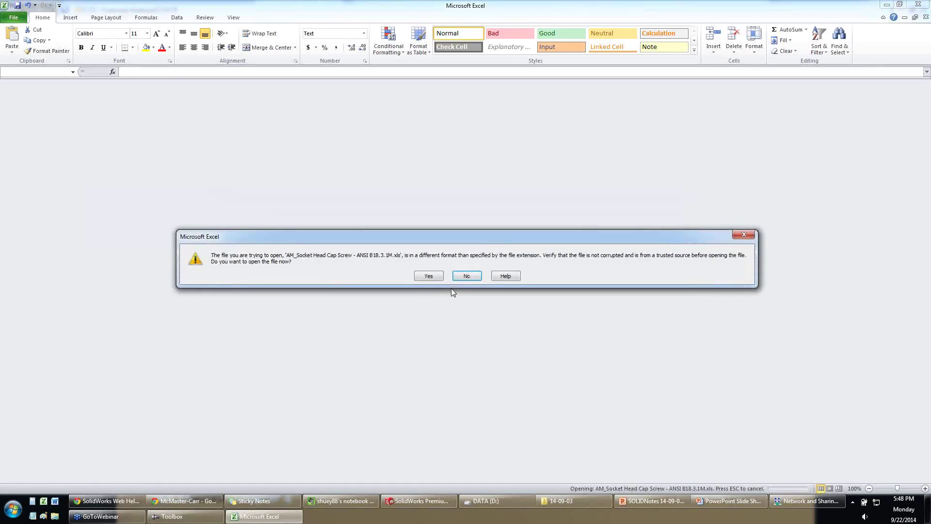
pyautogui.click(429, 278)
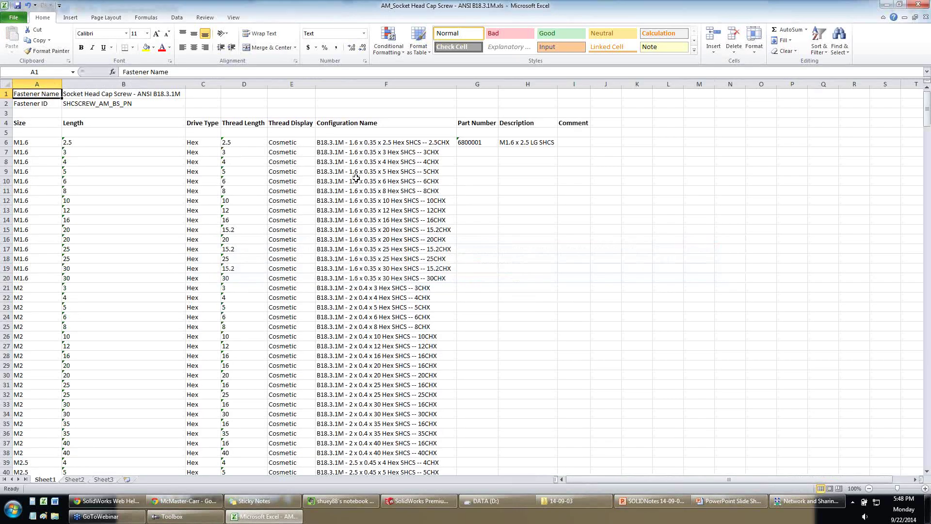
pyautogui.click(6, 84)
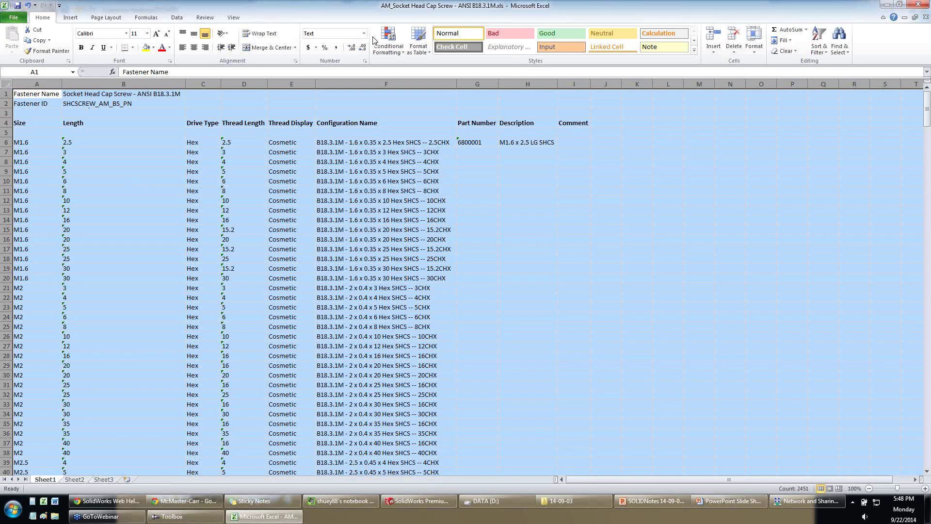
pyautogui.click(313, 122)
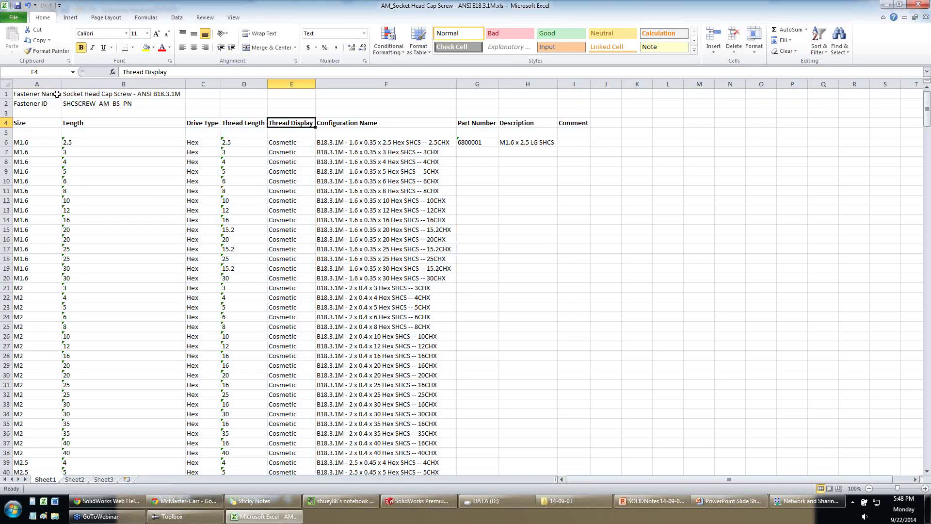
pyautogui.click(6, 83)
pyautogui.click(358, 48)
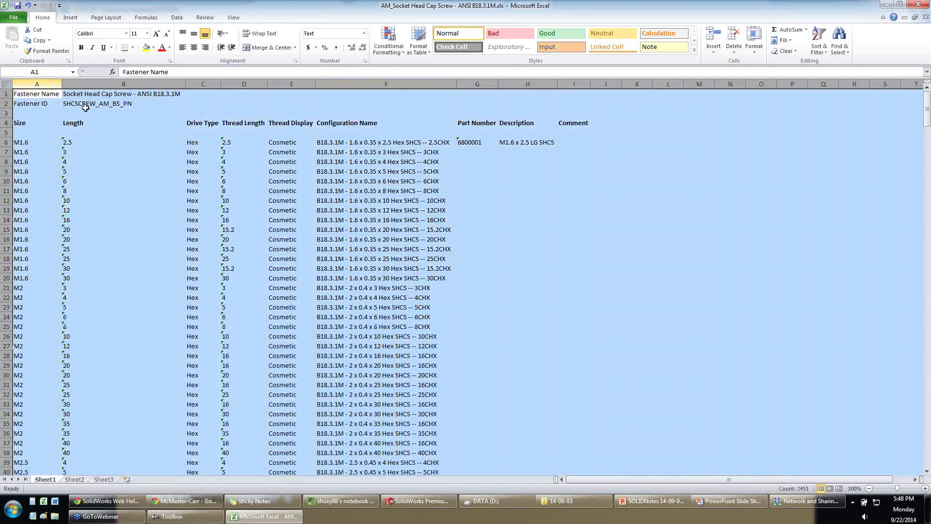
pyautogui.click(228, 160)
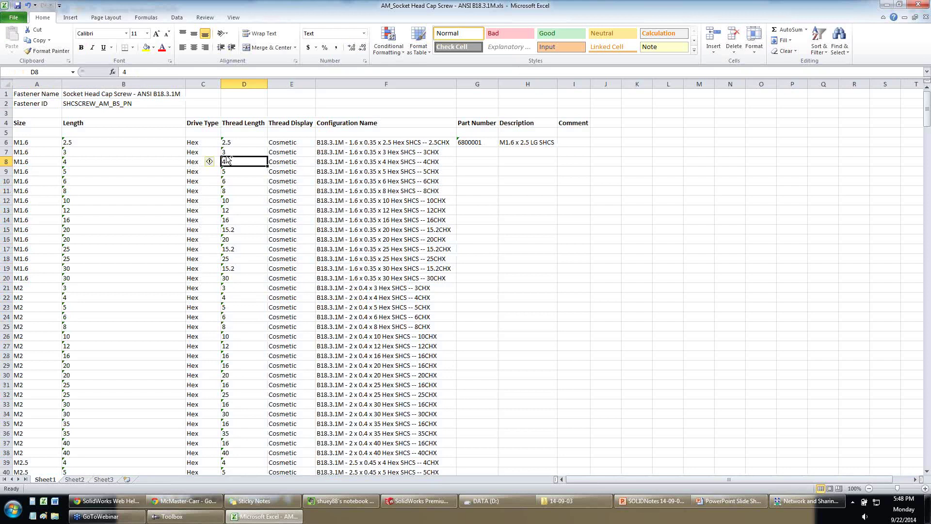
pyautogui.hotkey('ctrl', 'a')
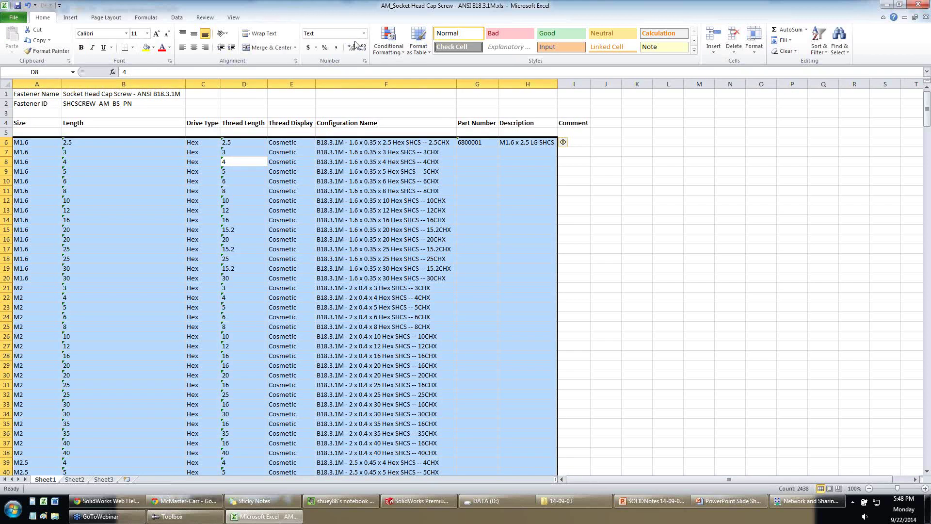
pyautogui.click(76, 120)
pyautogui.click(5, 84)
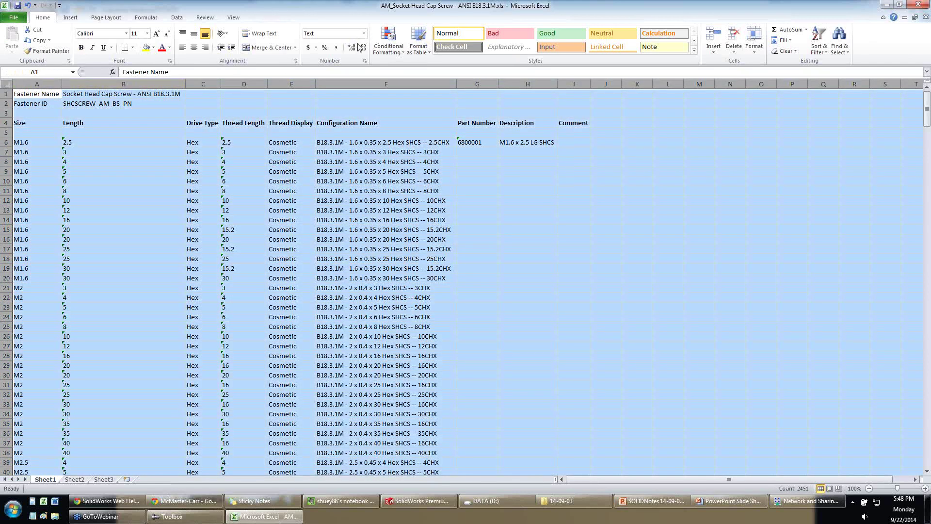
pyautogui.click(318, 145)
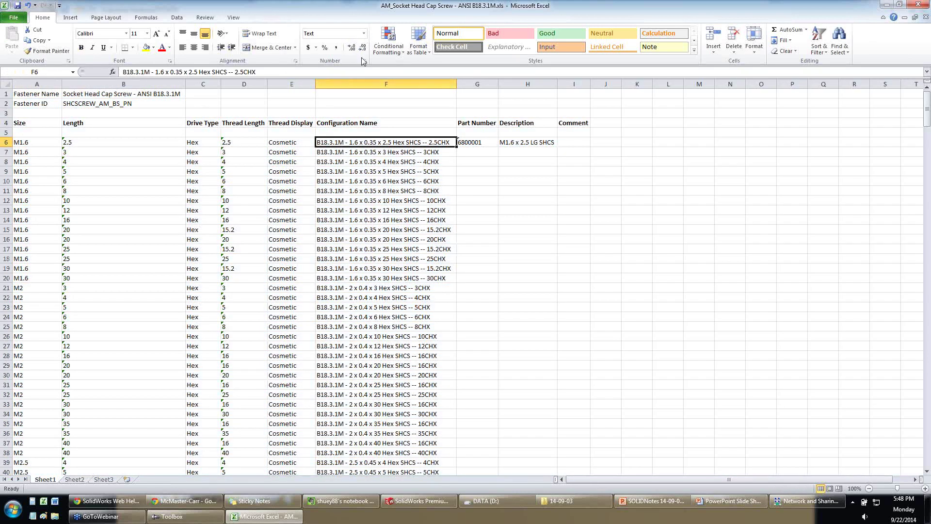
pyautogui.click(339, 129)
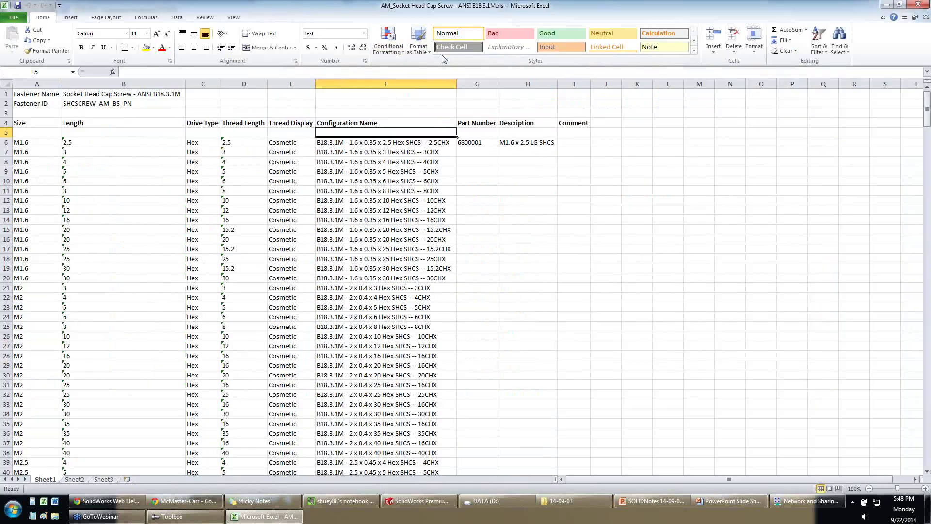
pyautogui.click(364, 33)
# Set the number format of the entire worksheet to General.
pyautogui.click(7, 84)
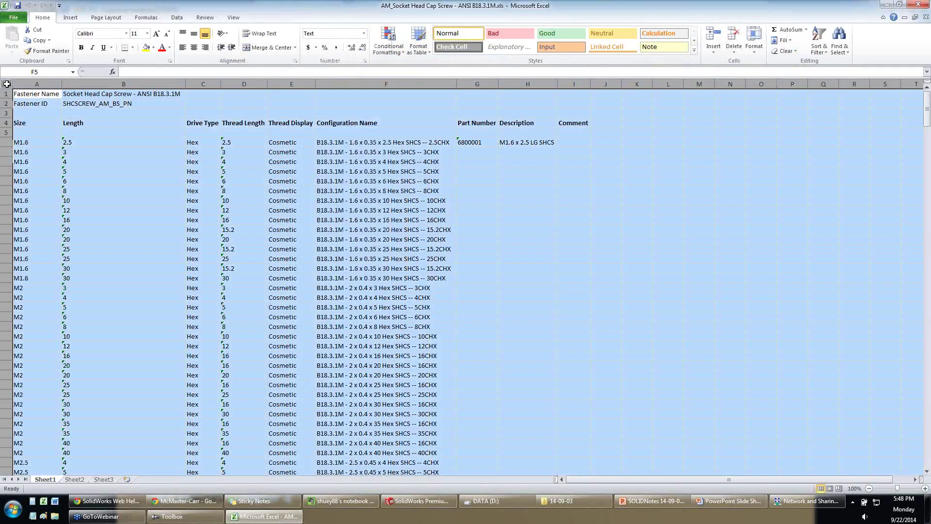
pyautogui.click(363, 33)
pyautogui.click(346, 55)
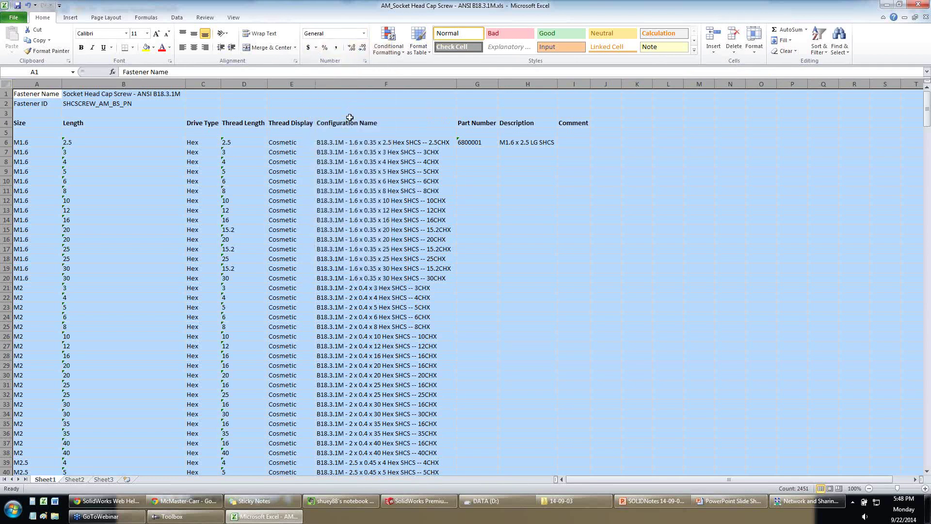
# Fill the part number series from 6800001 in G6 down to 6800005 in G10.
pyautogui.click(435, 142)
pyautogui.click(475, 143)
pyautogui.click(519, 142)
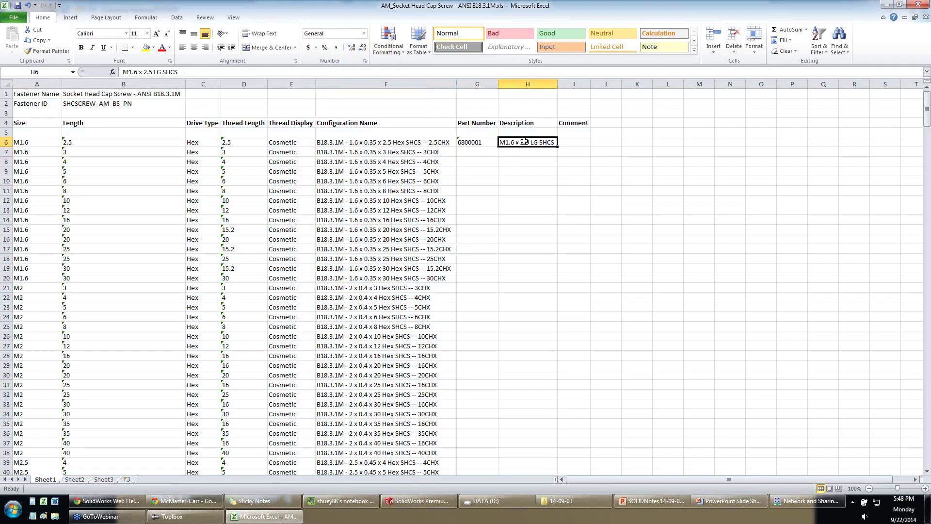
pyautogui.click(485, 141)
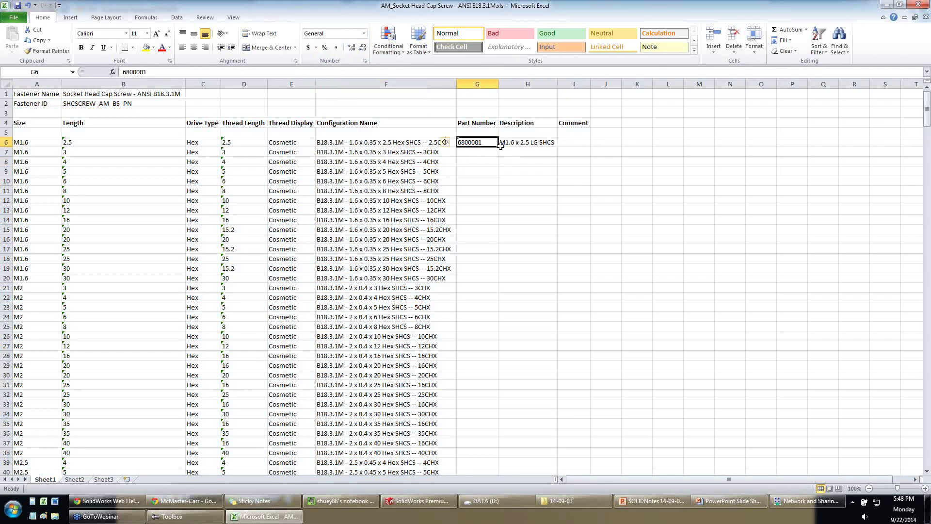
pyautogui.moveTo(497, 146); pyautogui.dragTo(497, 182)
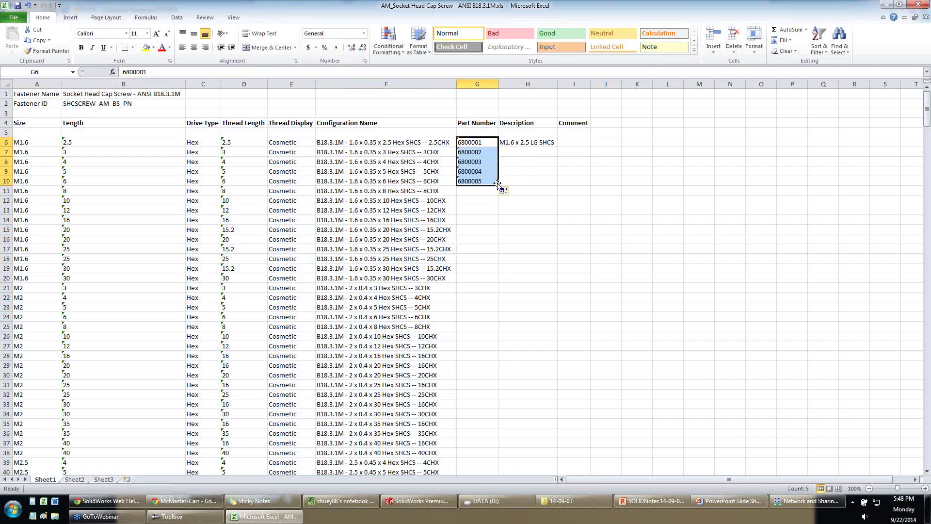
# Replace the description in H6 with the formula =CONCATENATE(A6," X ",B6, " LG", " SHCS").
pyautogui.click(506, 143)
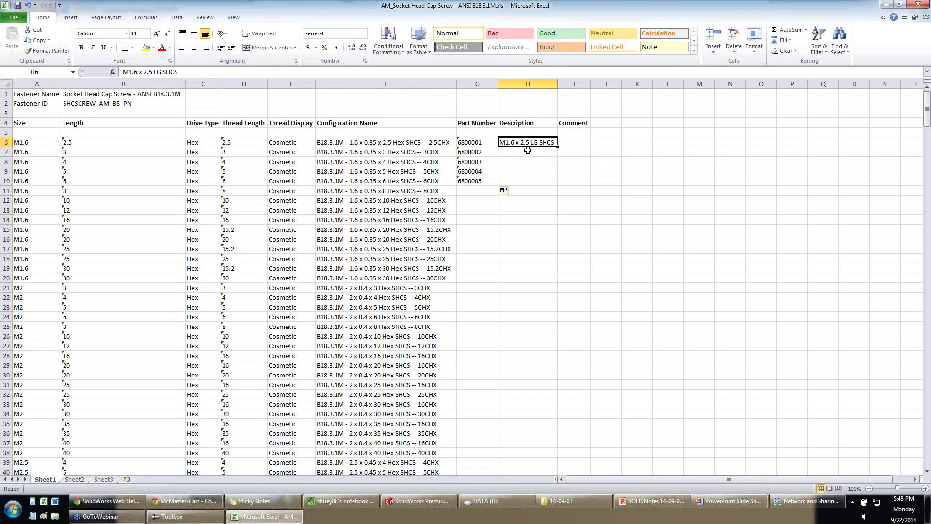
pyautogui.click(33, 142)
pyautogui.click(82, 143)
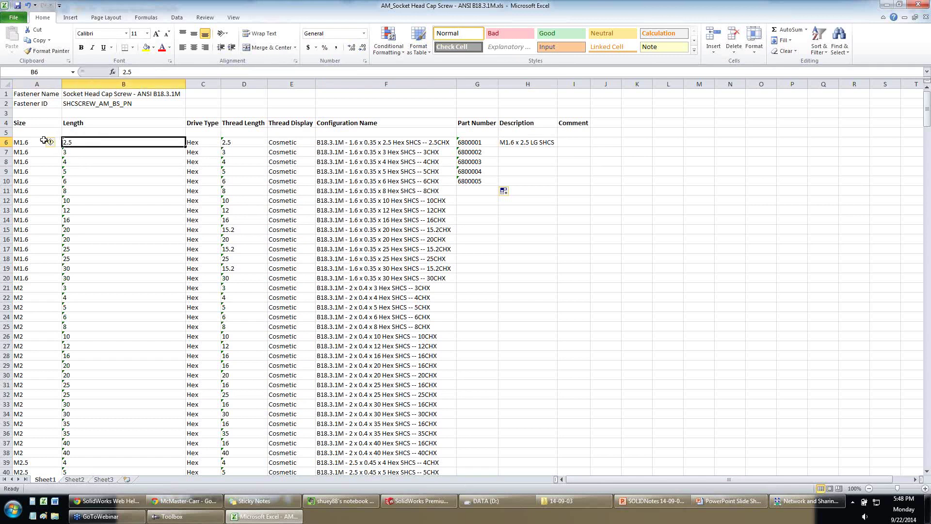
pyautogui.click(29, 142)
pyautogui.click(511, 144)
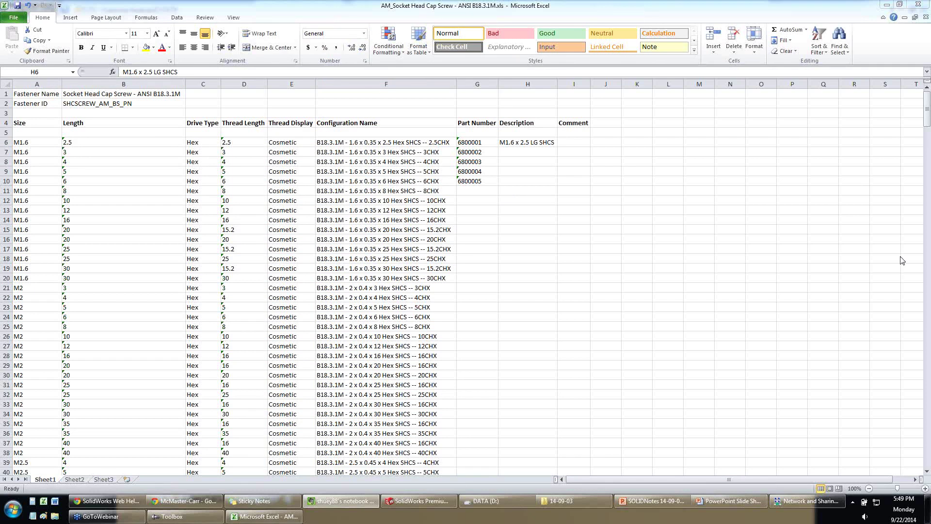
pyautogui.write('=')
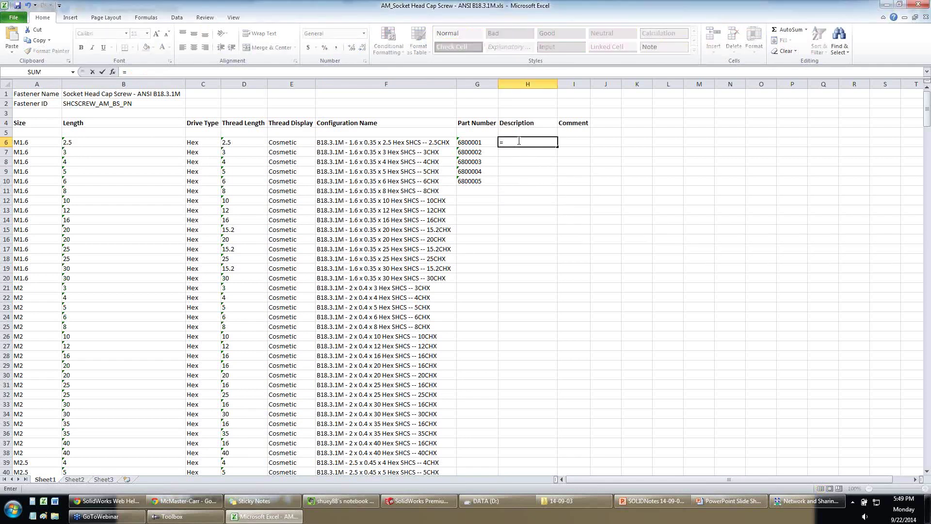
pyautogui.write('CONCATENATE(A6," X ",B6, " LG", " SHCS")')
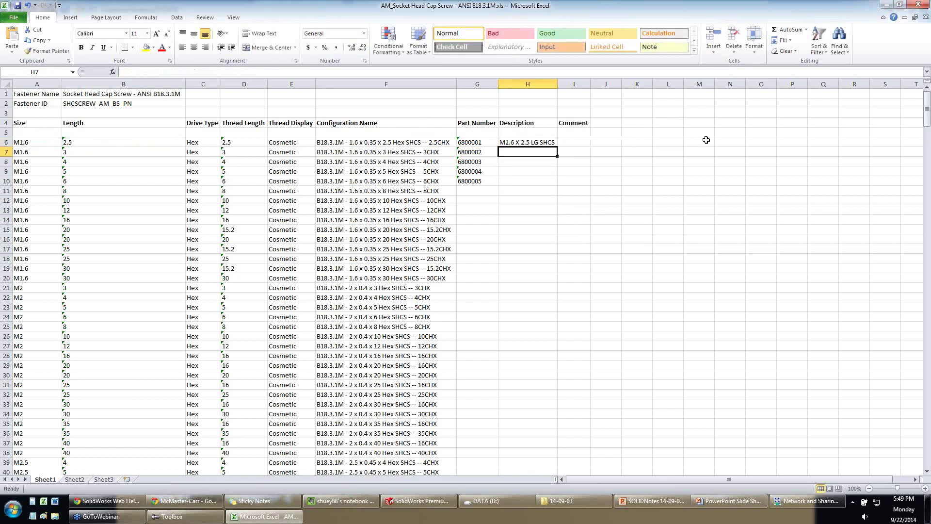
# Fill the part number and description from row 6 down to row 411 and check the description formulas in H6 and H7.
pyautogui.moveTo(486, 143); pyautogui.dragTo(555, 459)
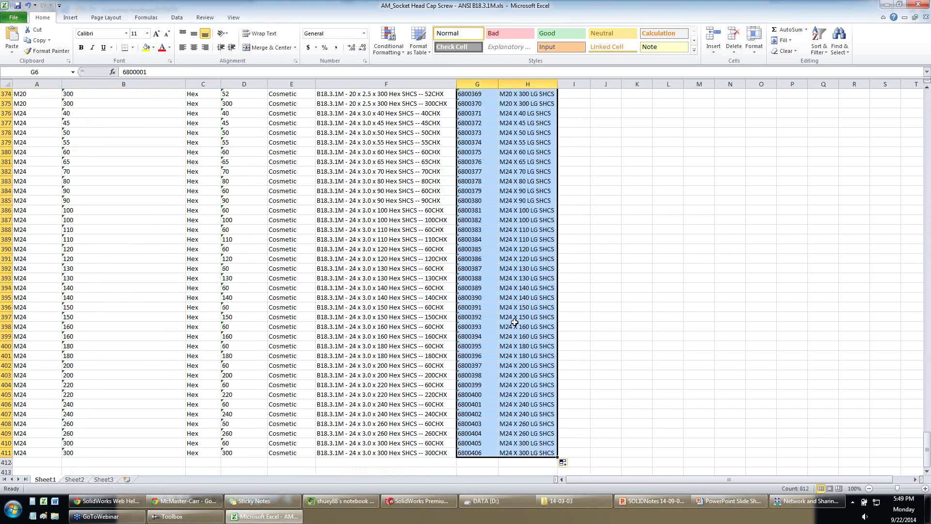
pyautogui.scroll(20, 514, 323)
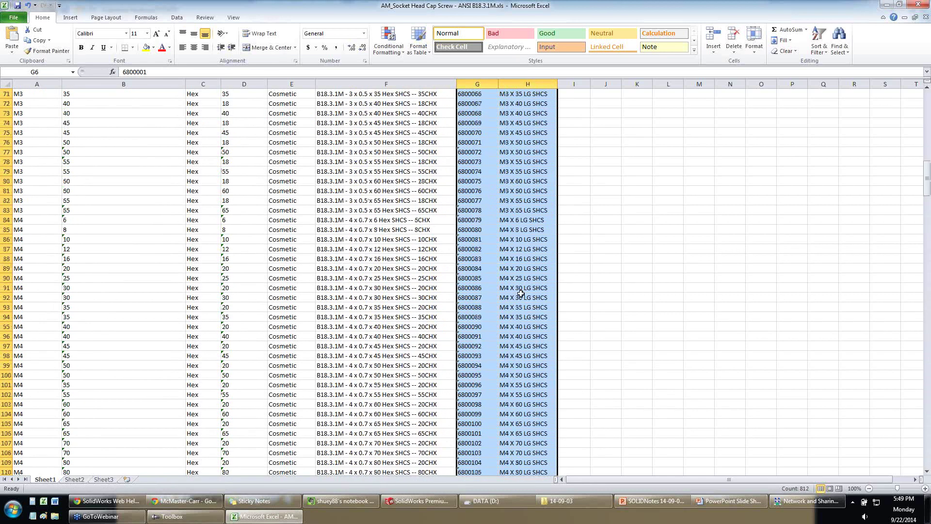
pyautogui.scroll(20, 520, 293)
pyautogui.click(524, 143)
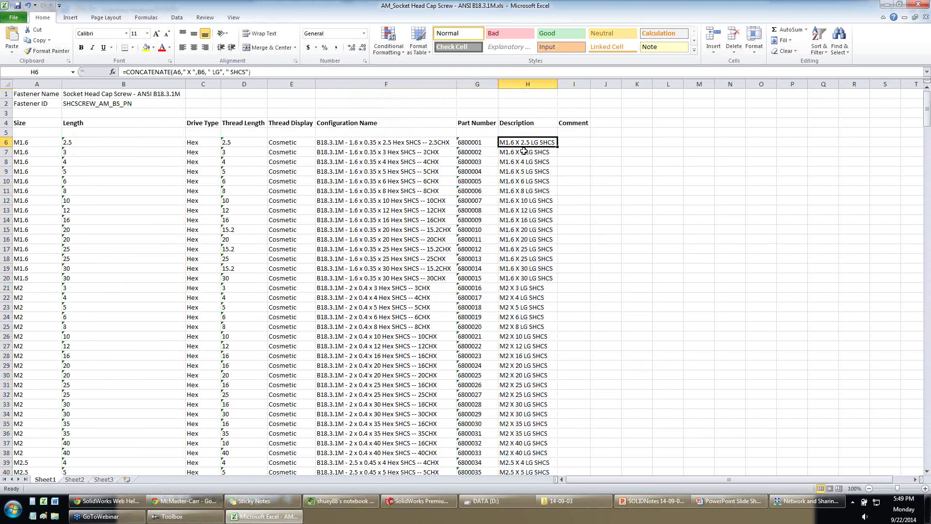
pyautogui.click(524, 152)
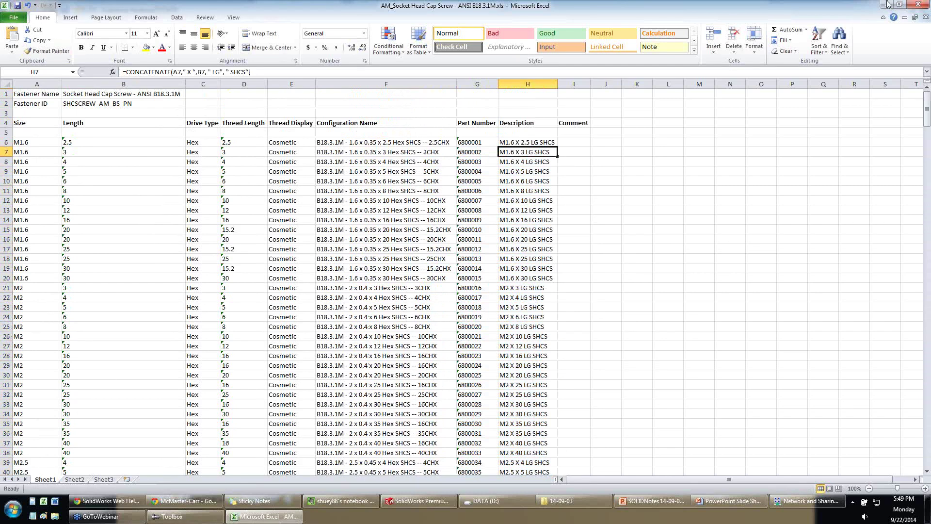
# Close the workbook and import AM_Socket Head Cap Screw - ANSI B18.3.1M.xls into the Toolbox socket head cap screw's configuration table.
pyautogui.click(918, 6)
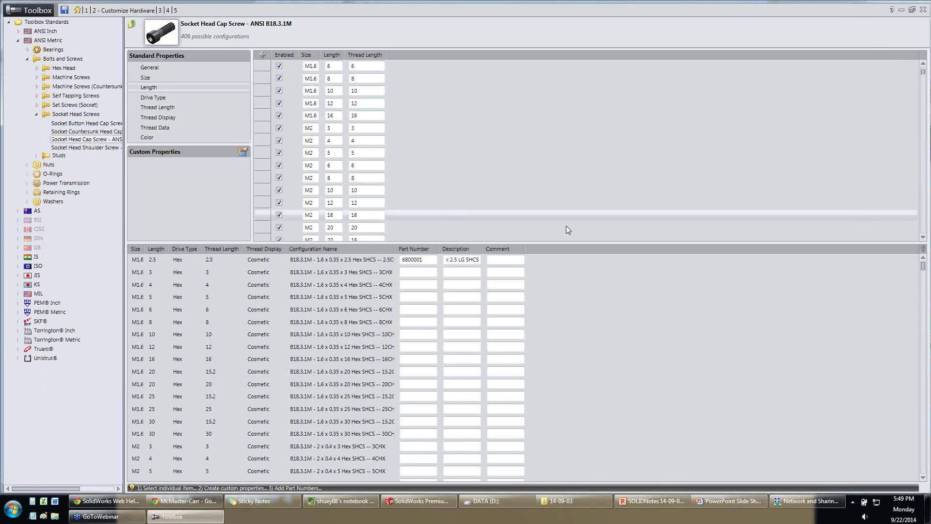
pyautogui.click(923, 249)
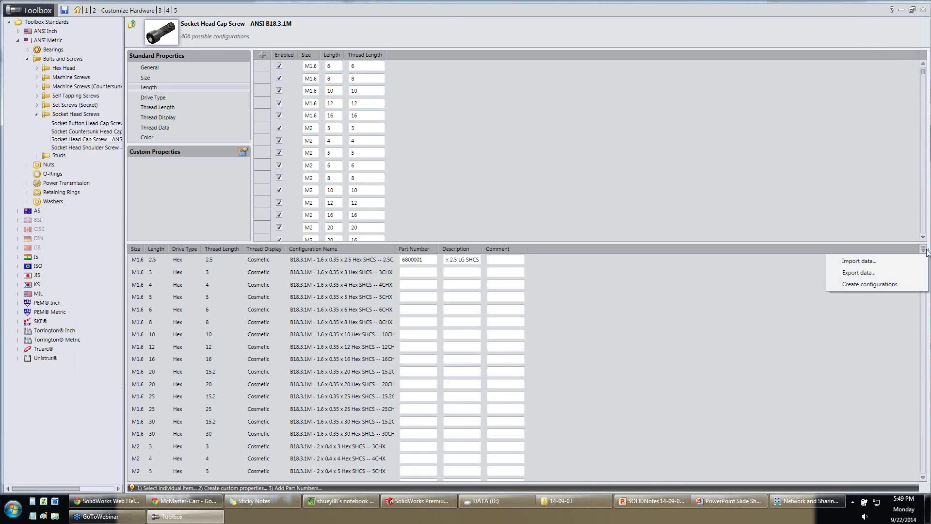
pyautogui.click(858, 261)
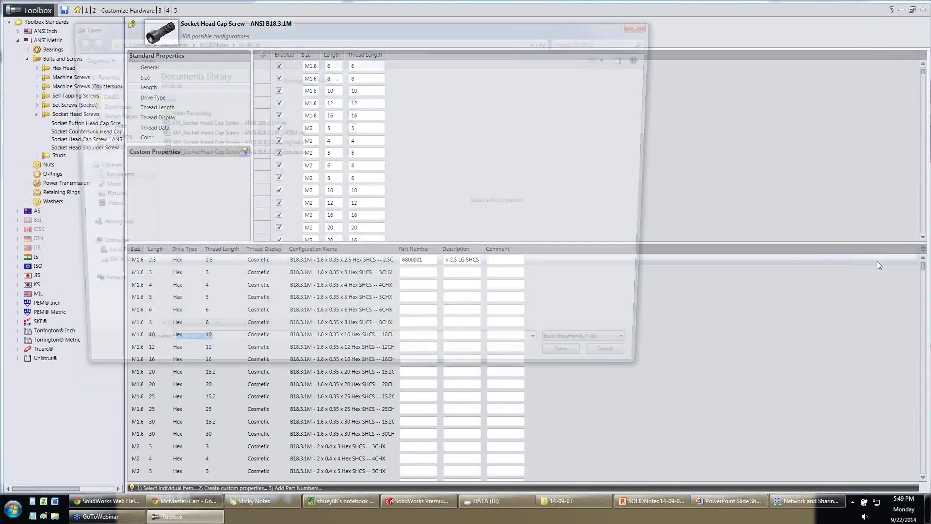
pyautogui.click(264, 124)
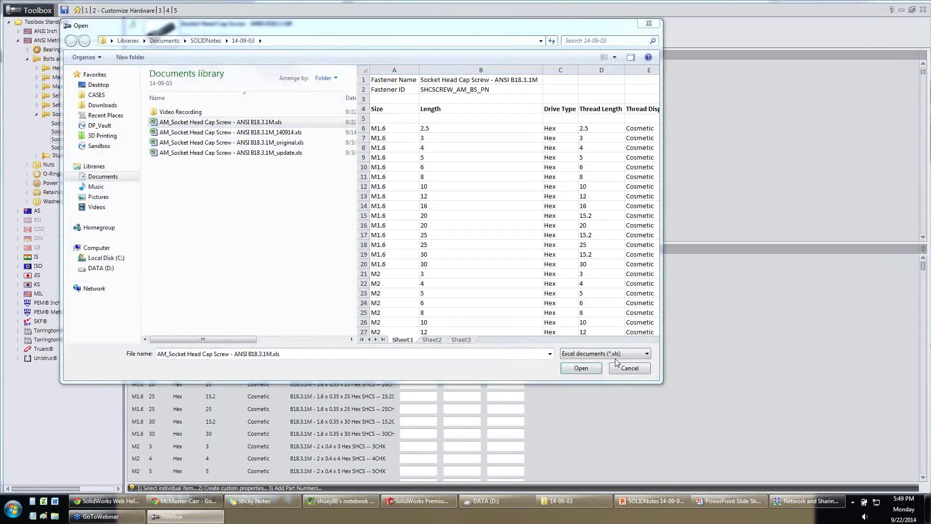
pyautogui.click(576, 368)
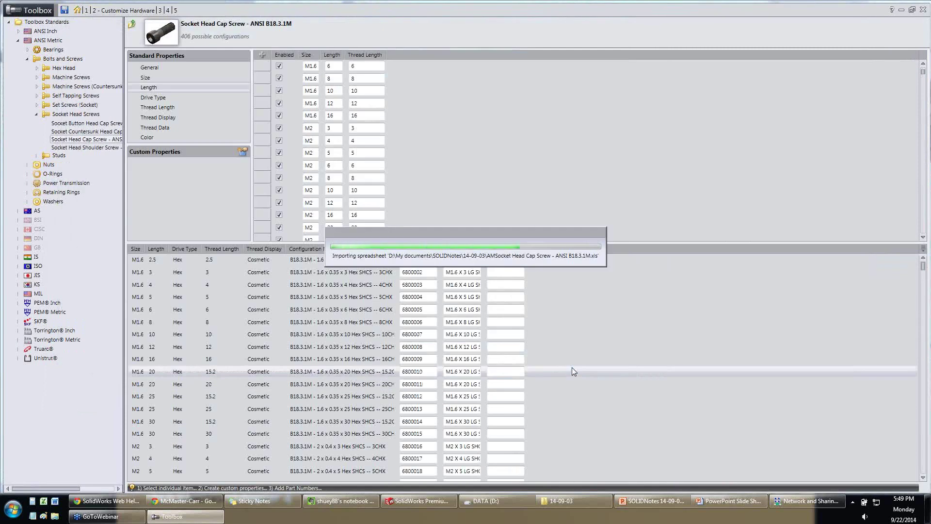
# Review the imported part numbers and descriptions throughout the configuration table and save the Toolbox changes.
pyautogui.scroll(-18, 448, 325)
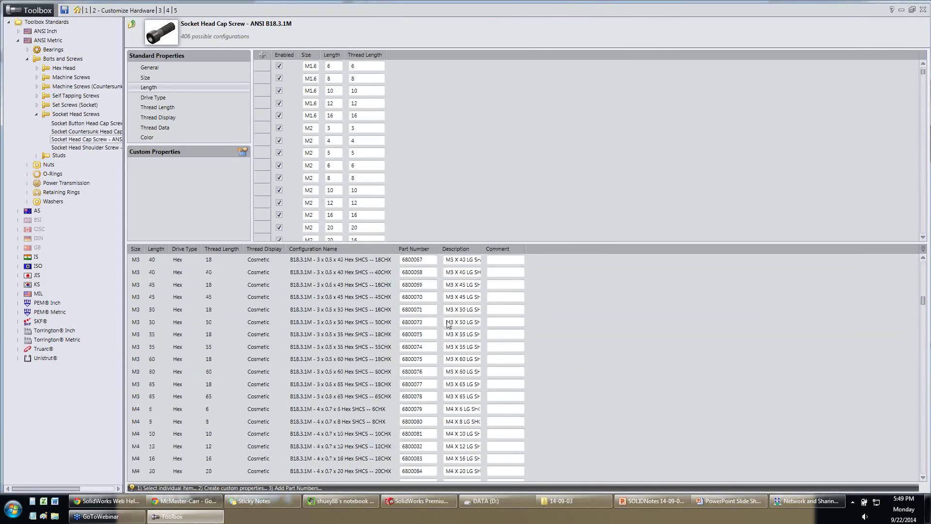
pyautogui.scroll(-20, 448, 324)
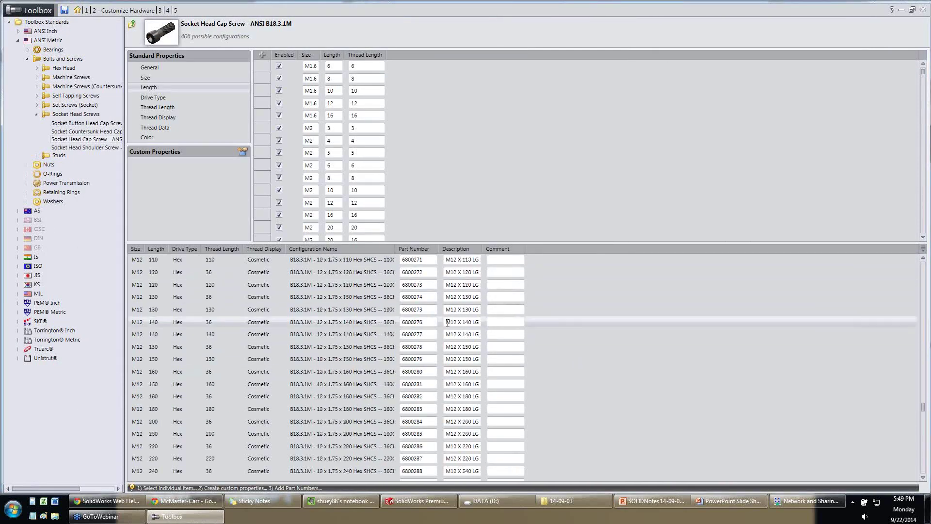
pyautogui.scroll(9, 447, 322)
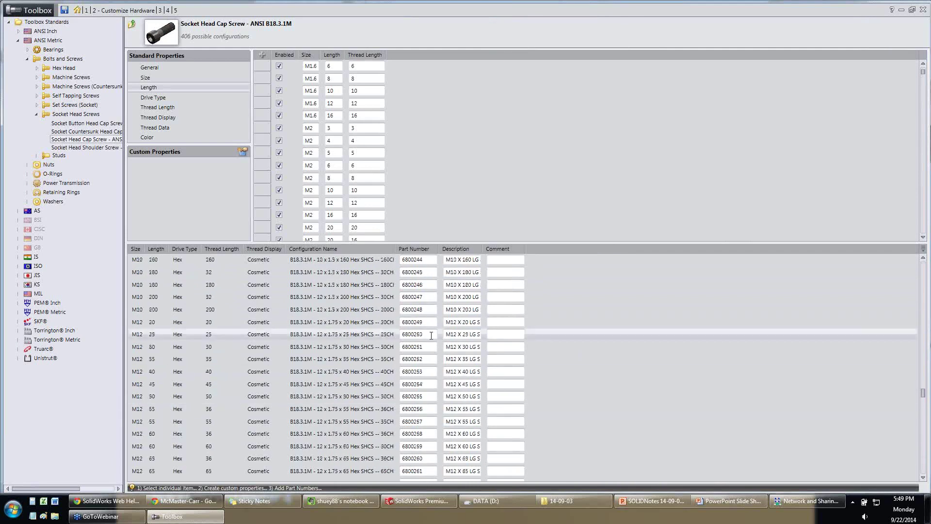
pyautogui.scroll(20, 431, 335)
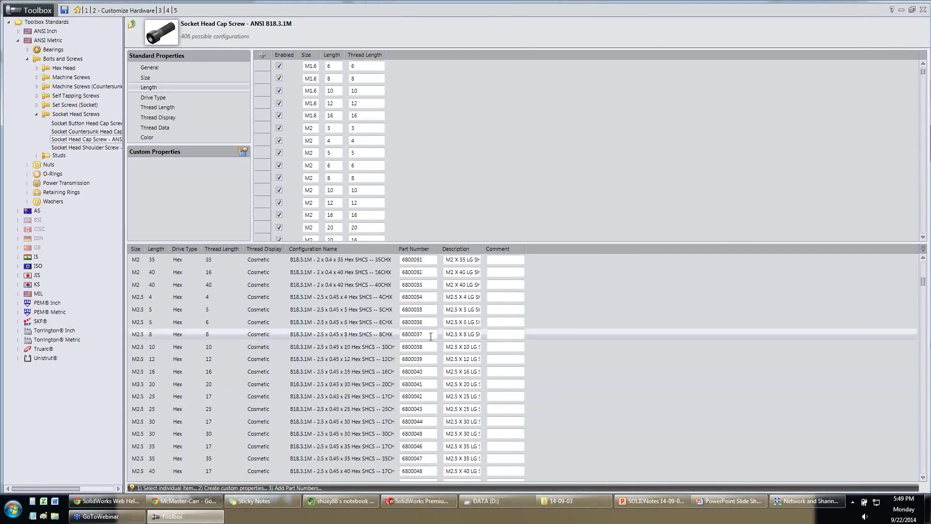
pyautogui.scroll(10, 431, 335)
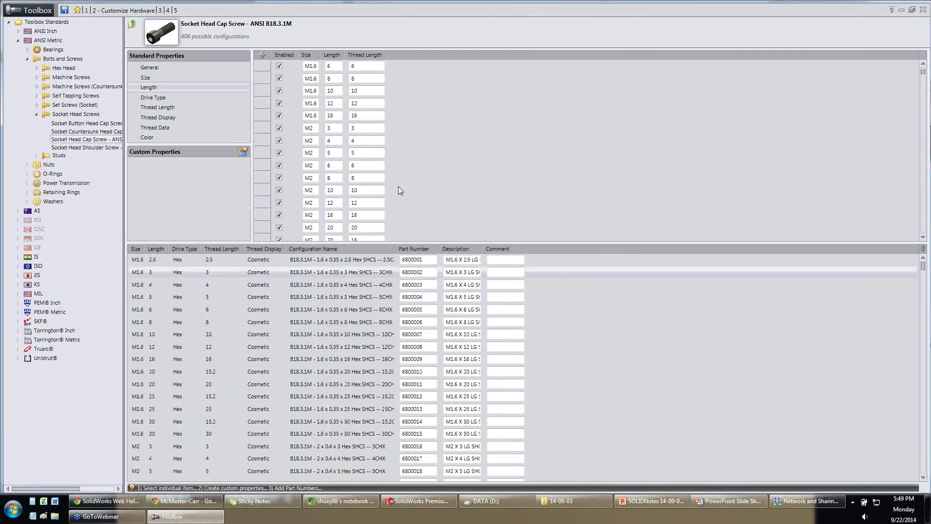
pyautogui.click(65, 11)
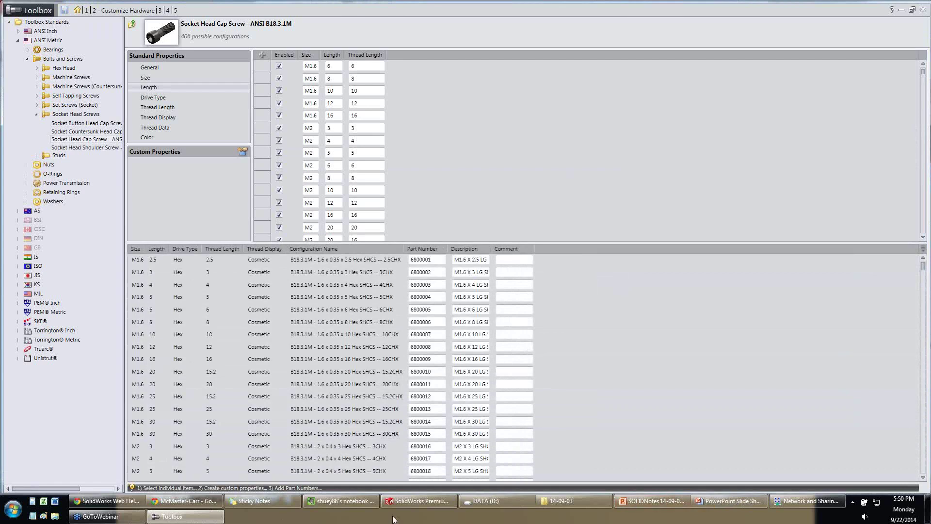
# Switch to SolidWorks and insert a Toolbox Socket Head Cap Screw - ANSI B18.3.1M into the empty hole near the block's far corner.
pyautogui.click(399, 501)
pyautogui.moveTo(543, 293); pyautogui.dragTo(727, 250, button='middle')
pyautogui.click(925, 109)
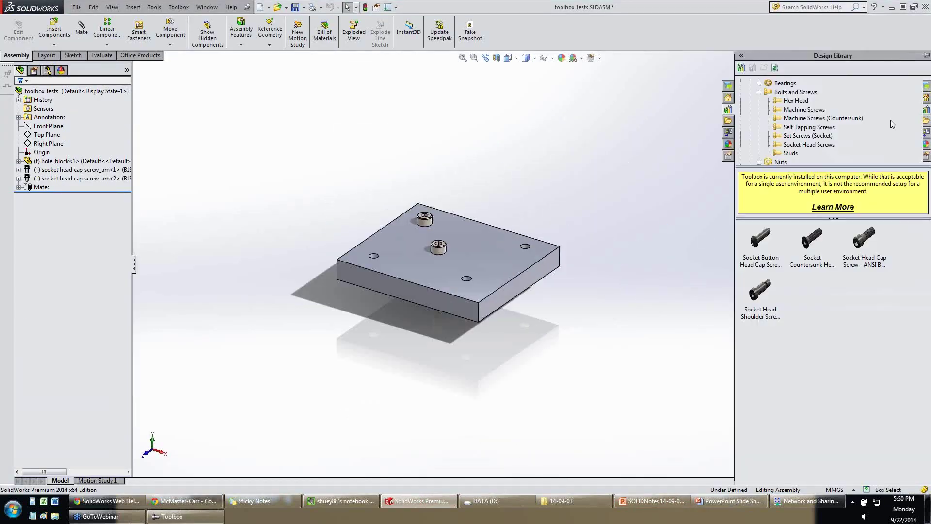
pyautogui.moveTo(858, 240); pyautogui.dragTo(528, 248)
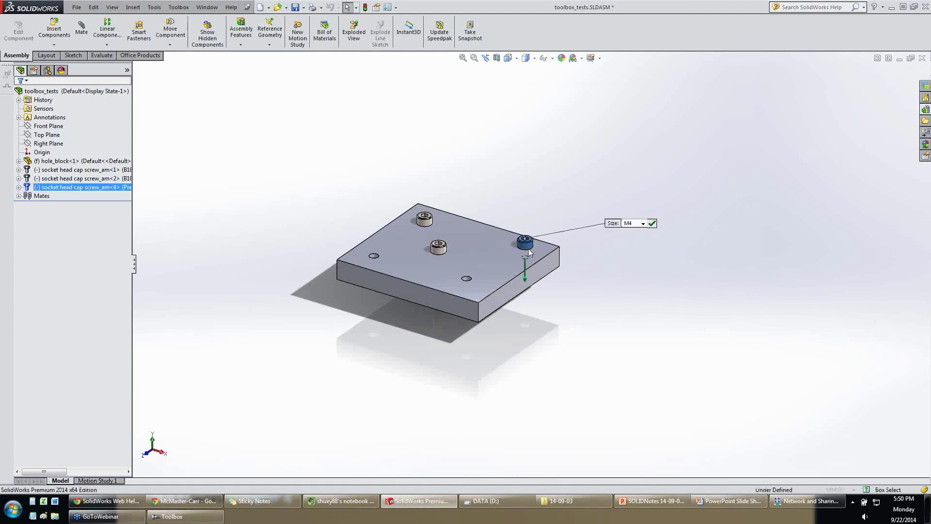
pyautogui.scroll(-3, 528, 248)
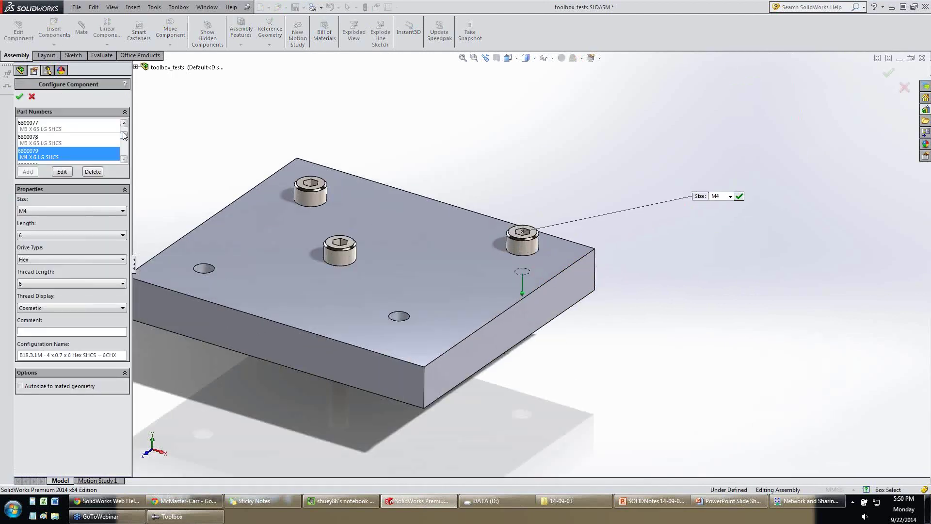
# Try part numbers 6800002, 6800003 and 6800006 on the newly inserted screw.
pyautogui.moveTo(124, 136); pyautogui.dragTo(125, 128)
pyautogui.click(71, 136)
pyautogui.click(76, 149)
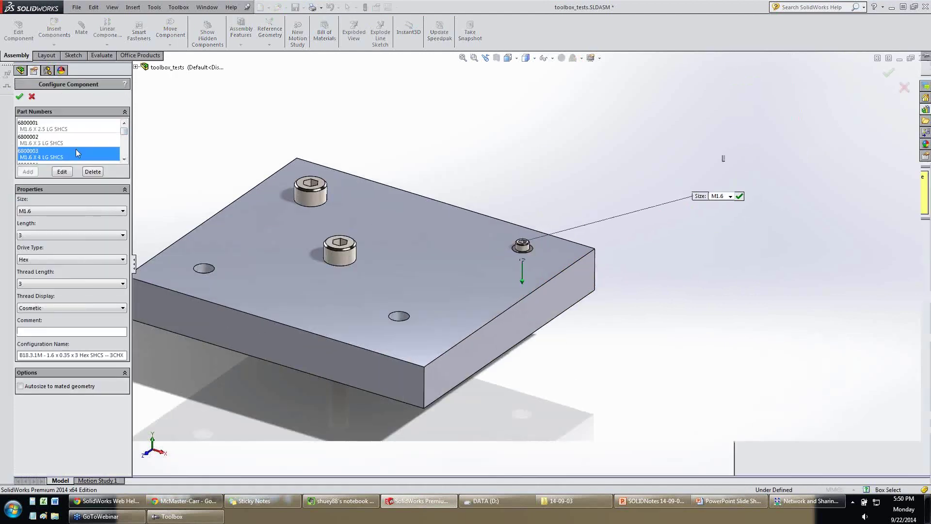
pyautogui.click(125, 160)
pyautogui.click(125, 159)
pyautogui.click(76, 148)
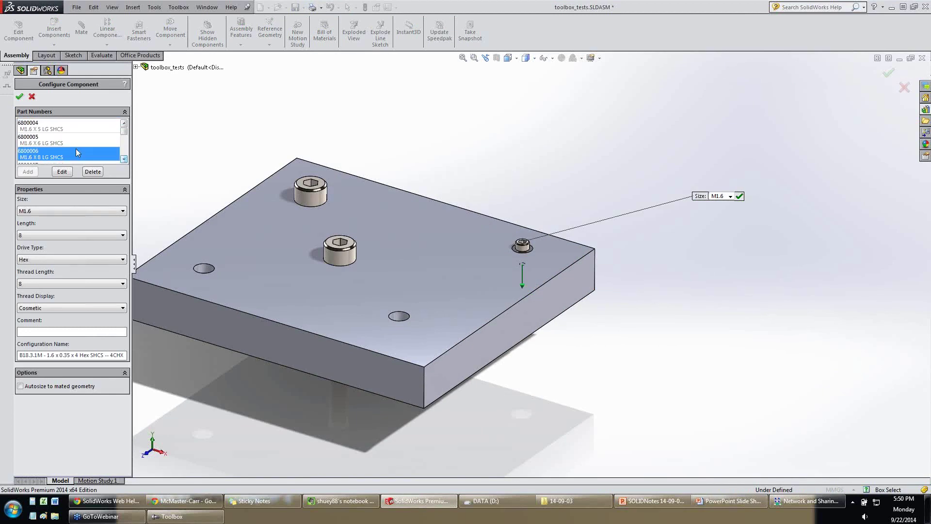
pyautogui.click(89, 152)
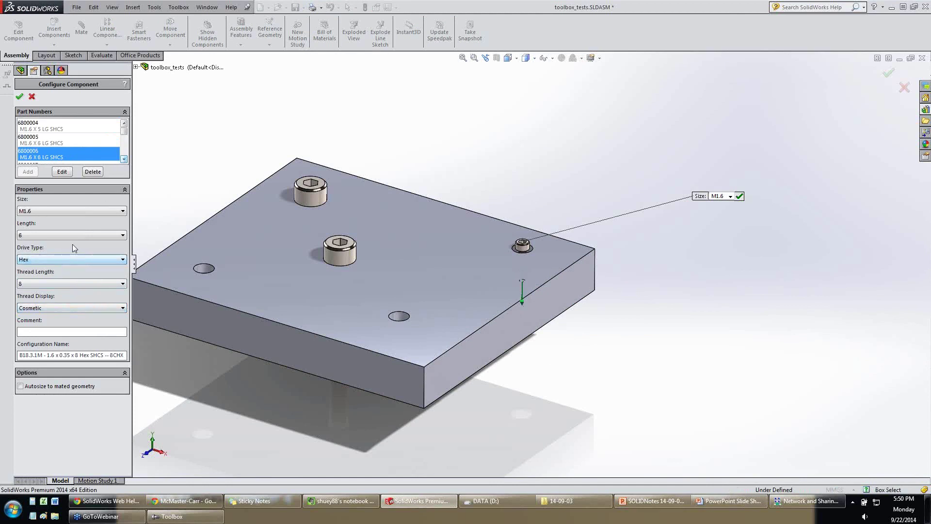
# Configure the inserted screw as size M4 with length 110, accept it, end the placement and show the assembly in isometric view.
pyautogui.click(86, 211)
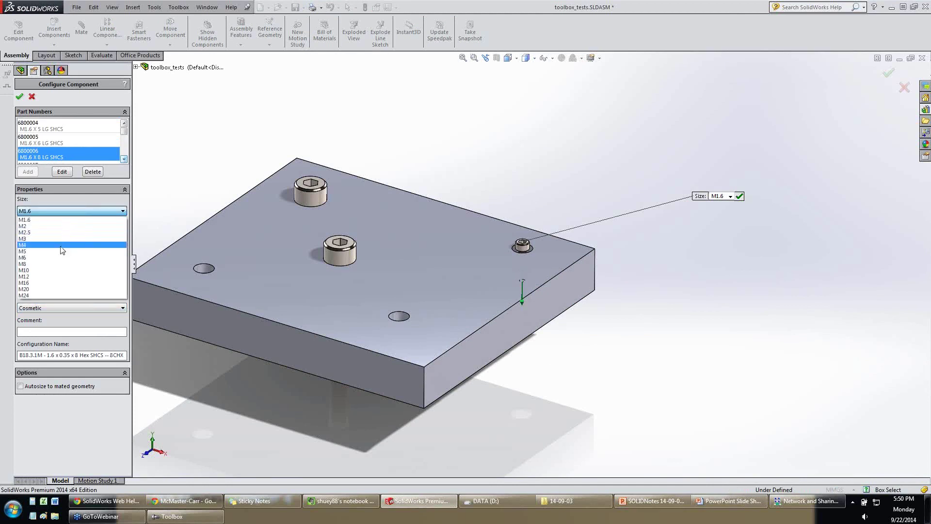
pyautogui.click(68, 245)
pyautogui.click(90, 235)
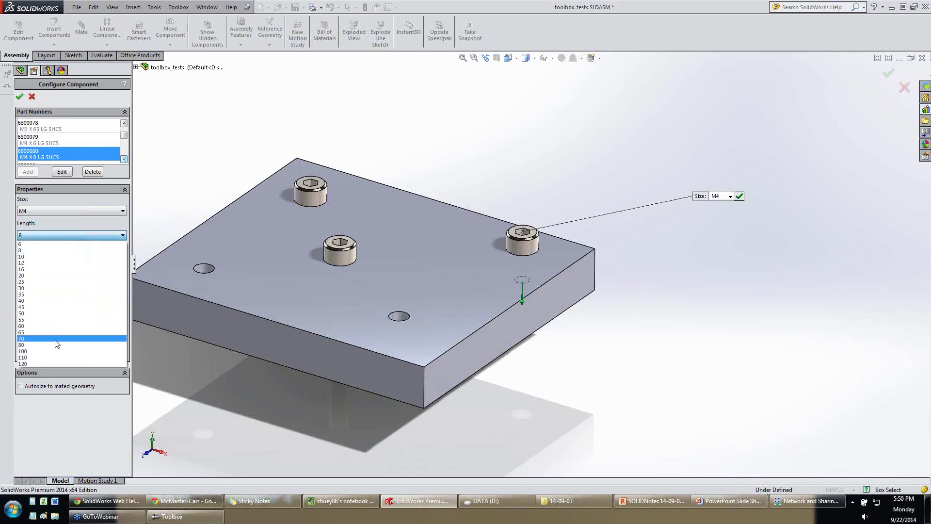
pyautogui.click(58, 357)
pyautogui.moveTo(431, 332); pyautogui.dragTo(564, 315, button='middle')
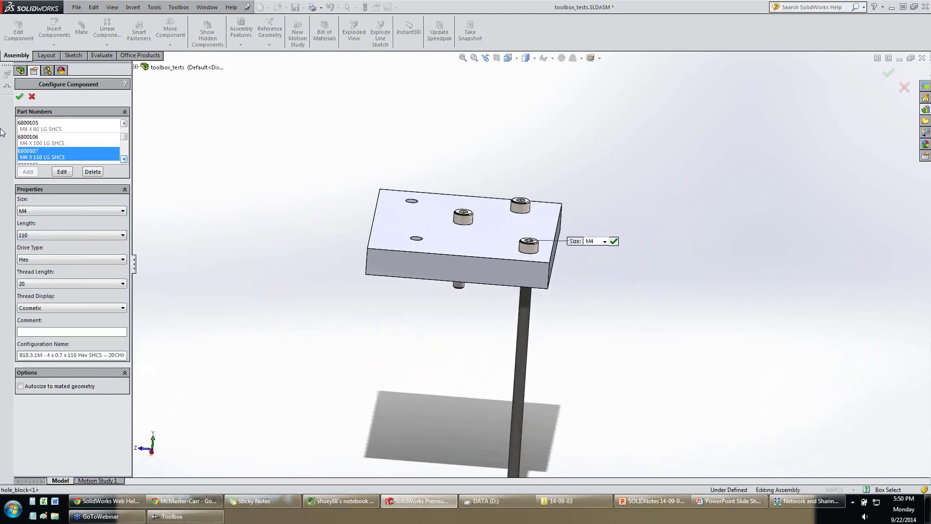
pyautogui.click(19, 96)
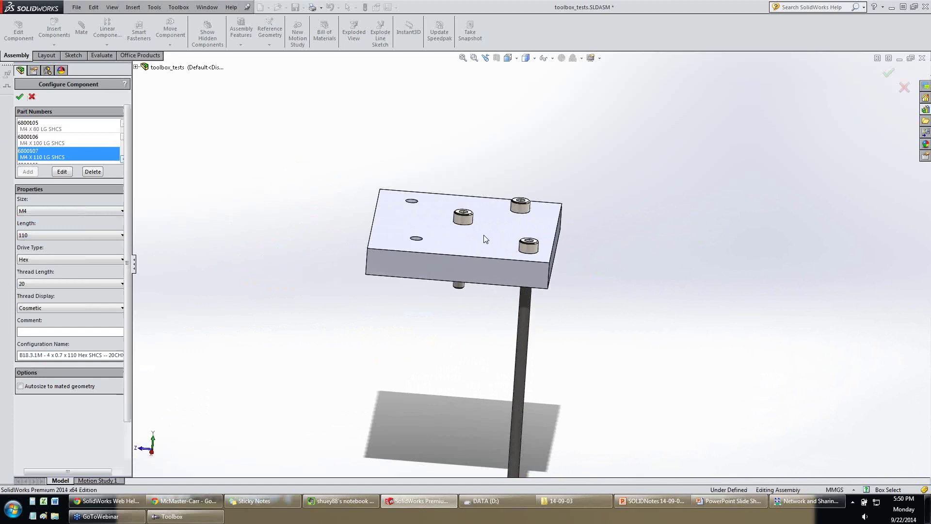
pyautogui.press('Escape')
pyautogui.moveTo(514, 235); pyautogui.dragTo(587, 194, button='middle')
pyautogui.click(342, 501)
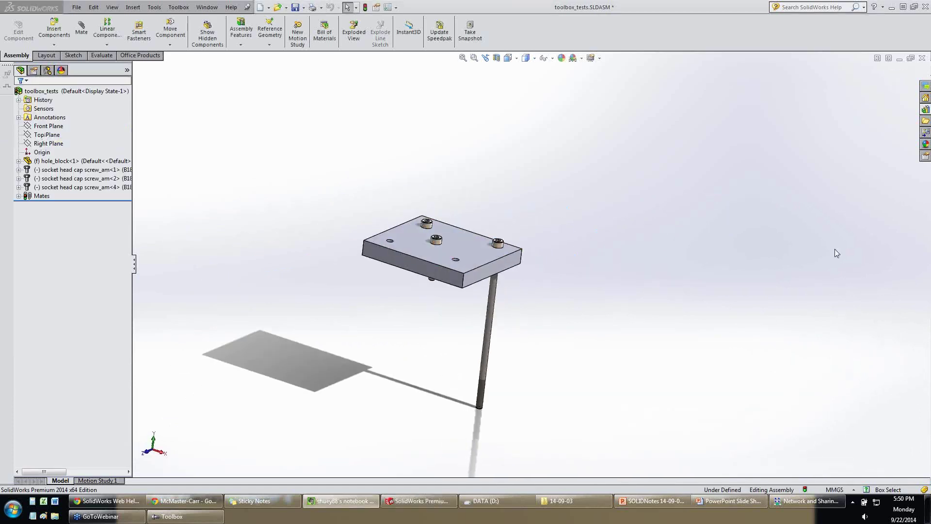
pyautogui.click(515, 215)
pyautogui.hotkey('ctrl', '7')
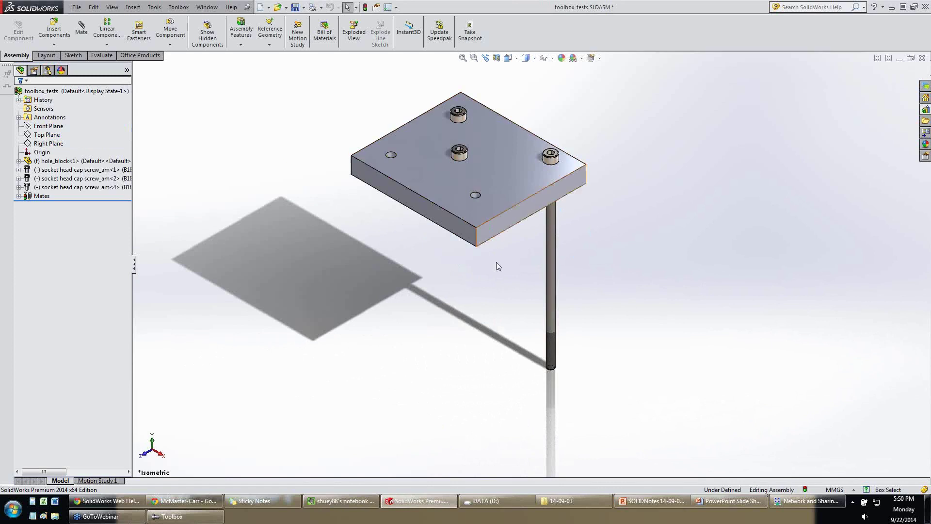
# Switch to the McMaster-Carr page, open the Bumpers product group and examine the round bumper dimensions and part number table.
pyautogui.click(189, 504)
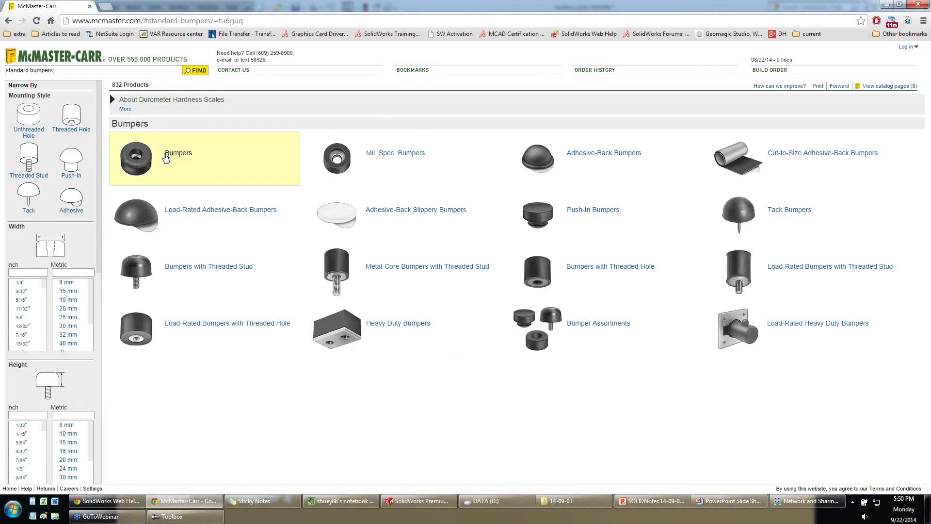
pyautogui.click(172, 154)
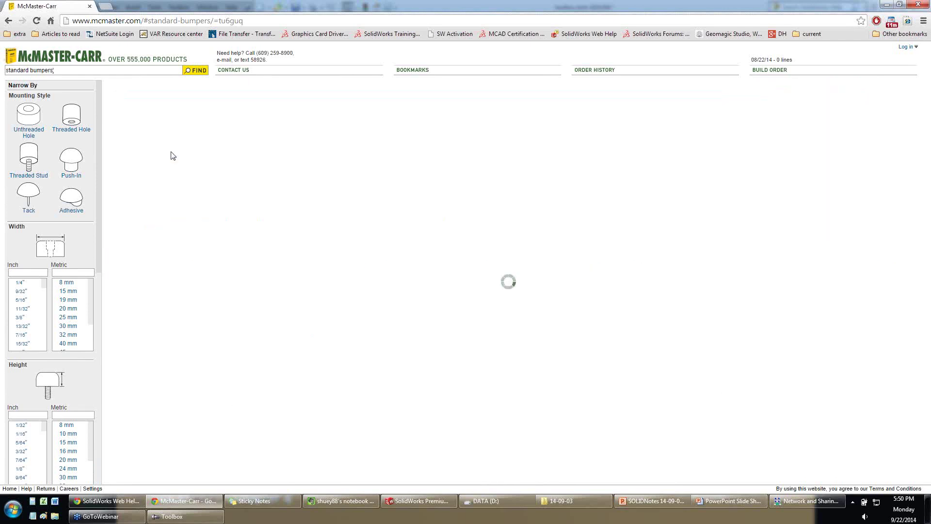
pyautogui.click(134, 181)
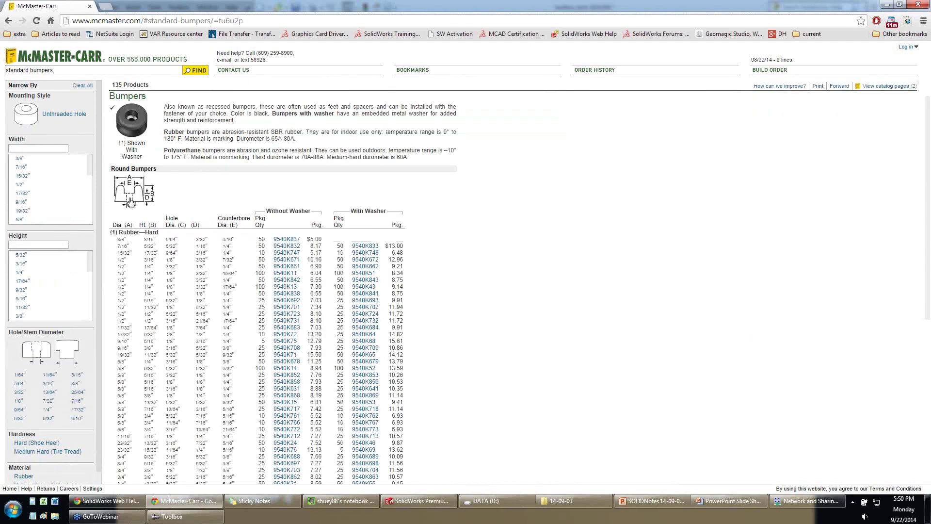
pyautogui.moveTo(138, 193)
pyautogui.scroll(-1, 228, 272)
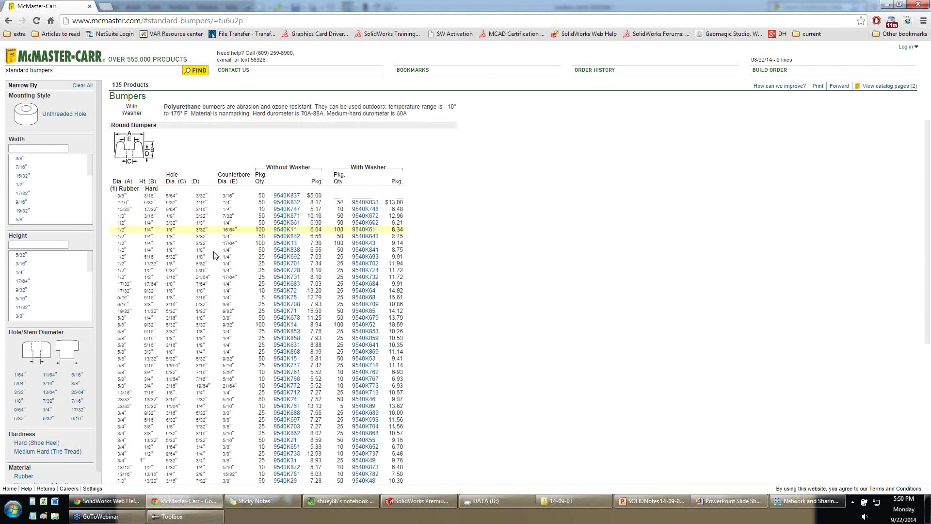
pyautogui.scroll(1, 214, 272)
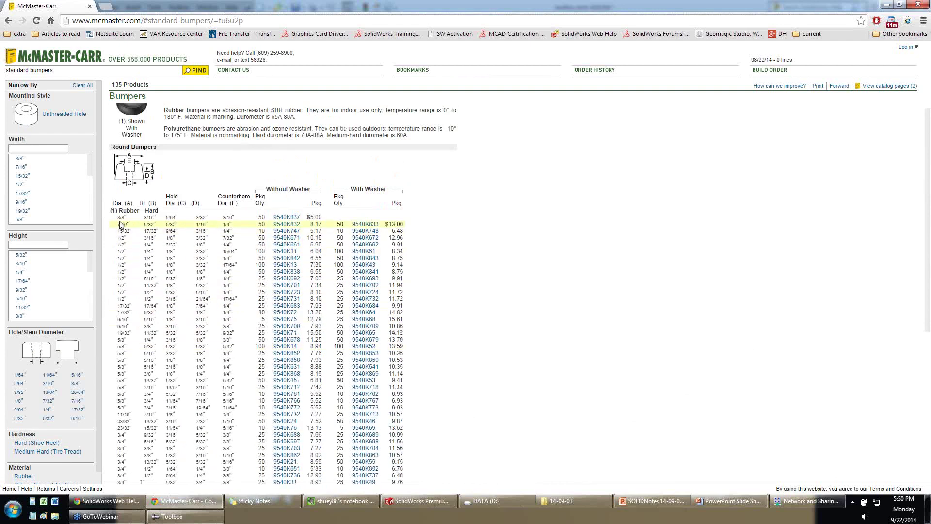
pyautogui.scroll(-2, 199, 224)
pyautogui.scroll(3, 122, 268)
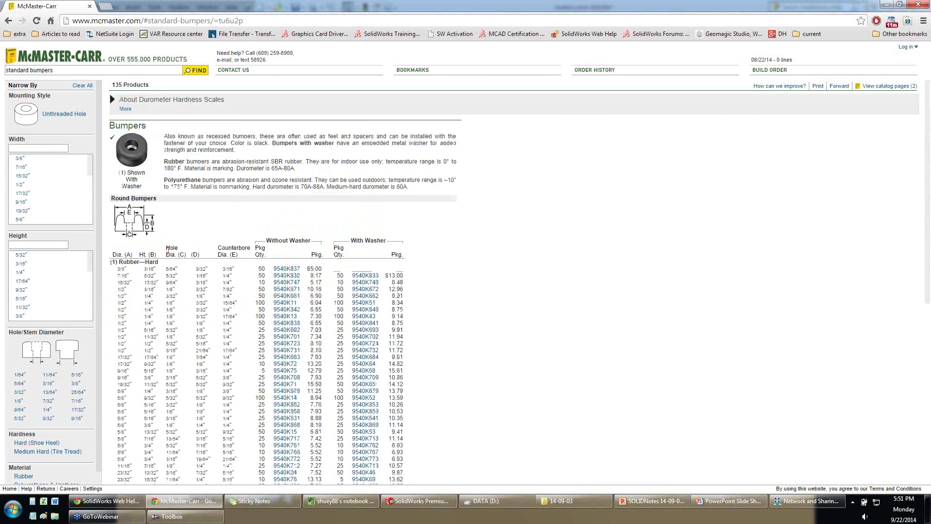
pyautogui.scroll(-7, 169, 305)
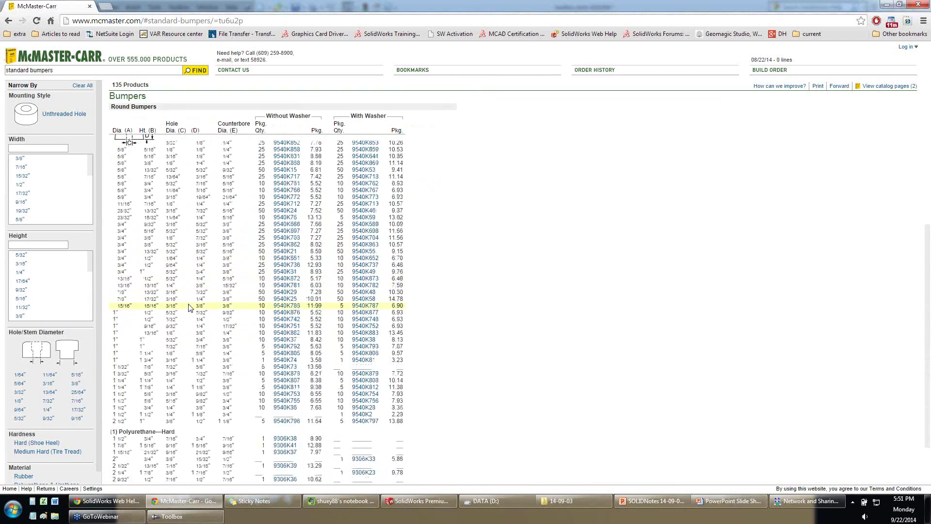
pyautogui.scroll(7, 206, 335)
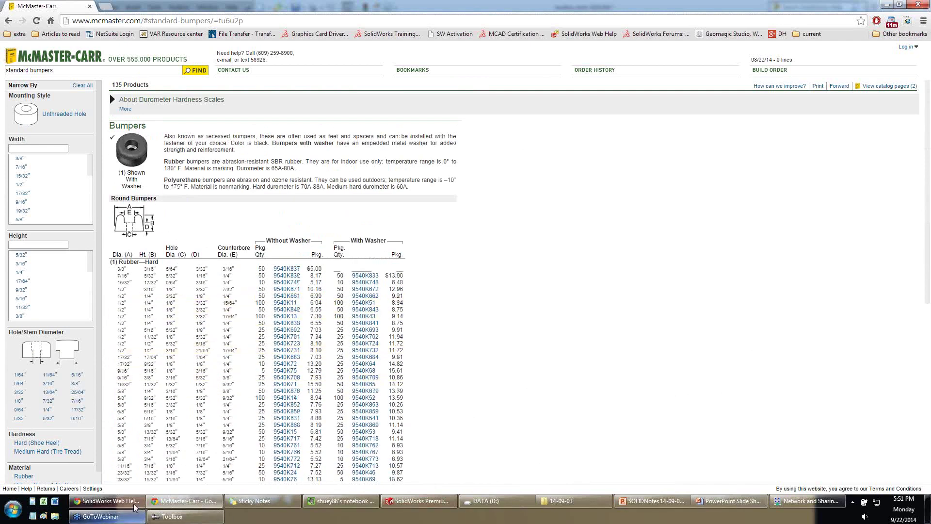
# Switch to SolidWorks, open the part rubber bumper.SLDPRT and expand its Revolve1 feature to show the sketch.
pyautogui.click(420, 501)
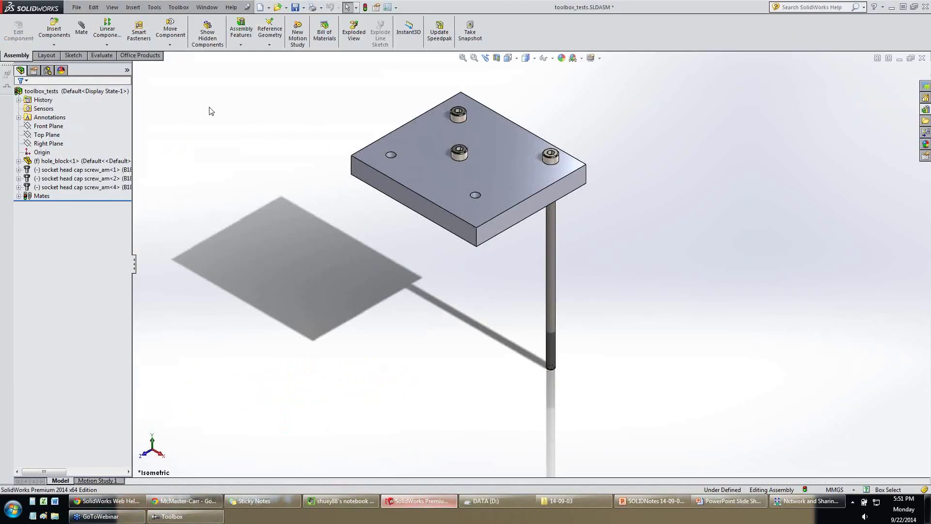
pyautogui.click(77, 7)
pyautogui.click(95, 29)
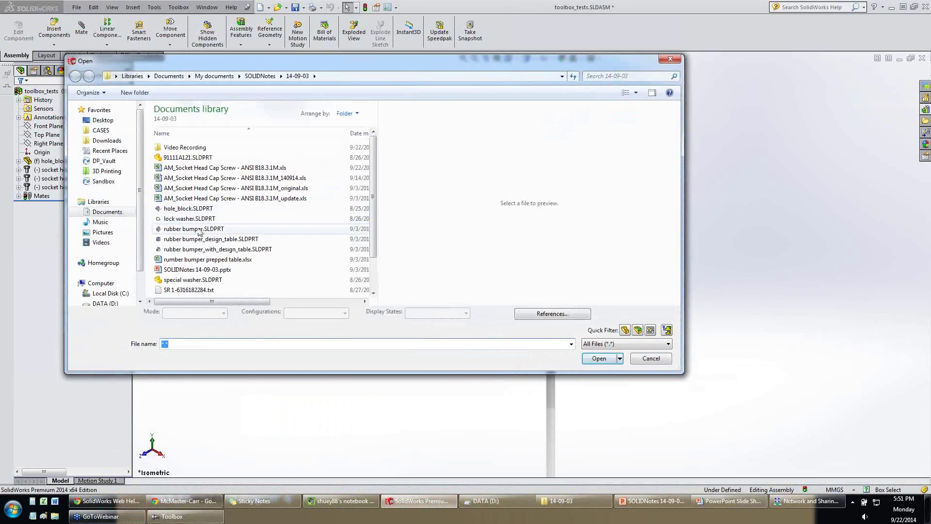
pyautogui.click(195, 229)
pyautogui.click(599, 359)
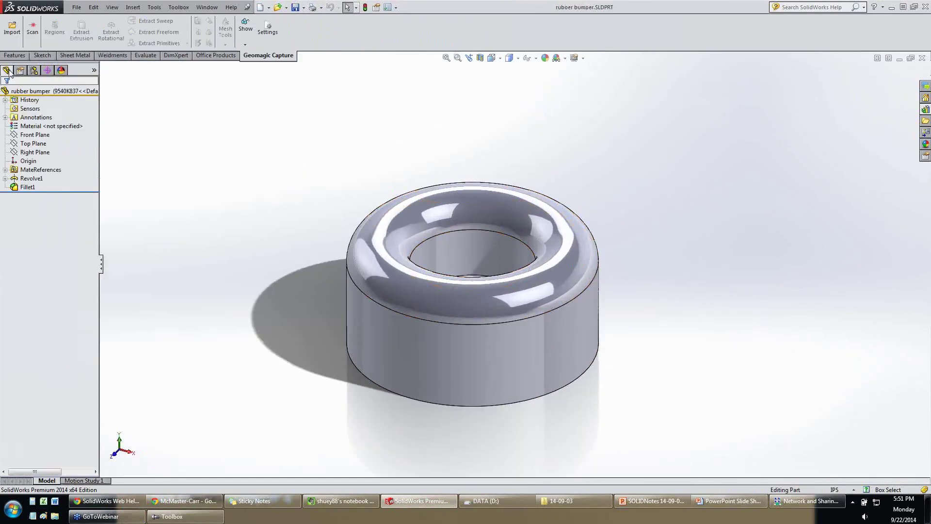
pyautogui.click(5, 178)
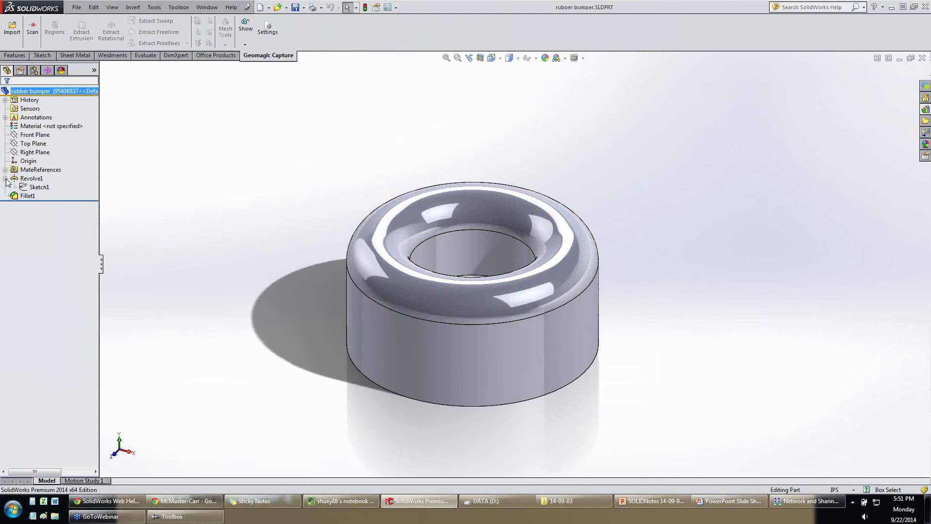
# Display the dimensions of Sketch1 under Revolve1 and examine them on the rubber bumper model.
pyautogui.doubleClick(38, 186)
pyautogui.moveTo(427, 271); pyautogui.dragTo(425, 230, button='middle')
pyautogui.scroll(5, 425, 229)
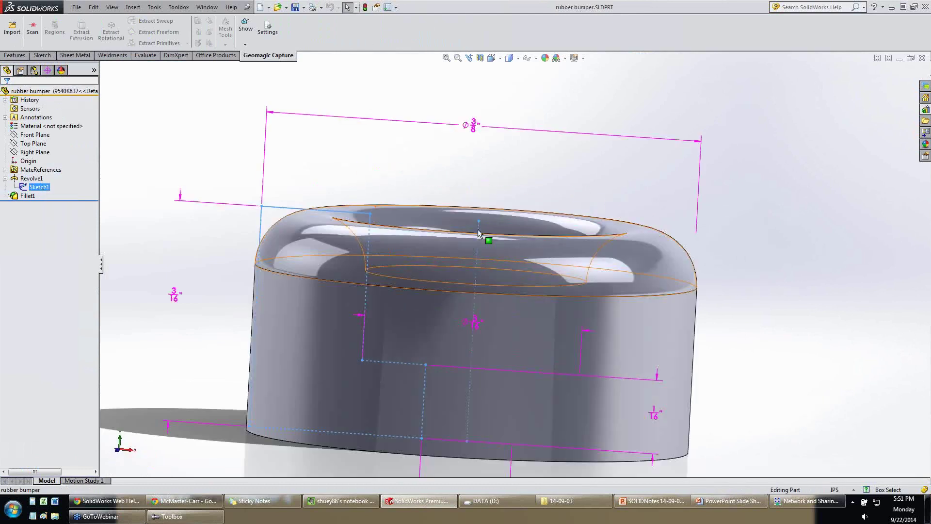
pyautogui.moveTo(485, 239); pyautogui.dragTo(483, 243, button='middle')
pyautogui.scroll(-4, 516, 246)
pyautogui.scroll(2, 530, 293)
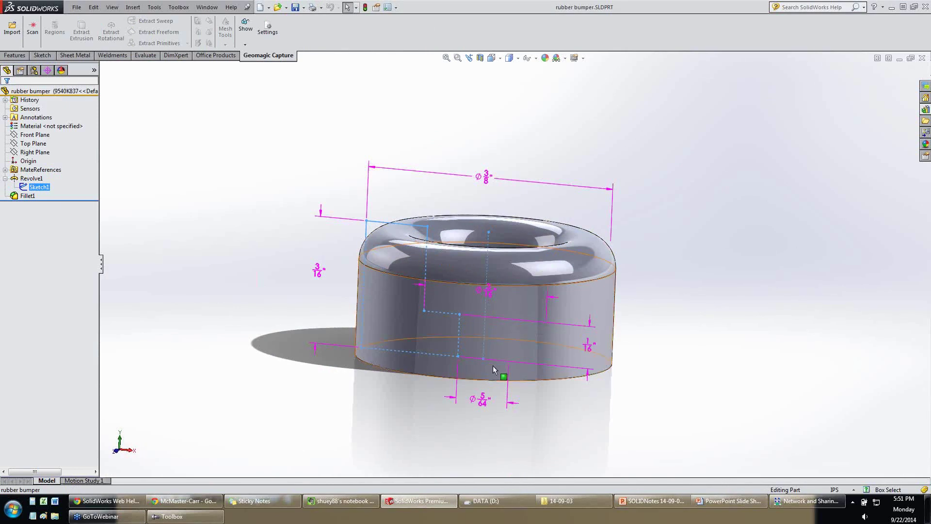
# Switch to the McMaster-Carr page to check the round bumper dimension letters, and return to SolidWorks.
pyautogui.click(193, 506)
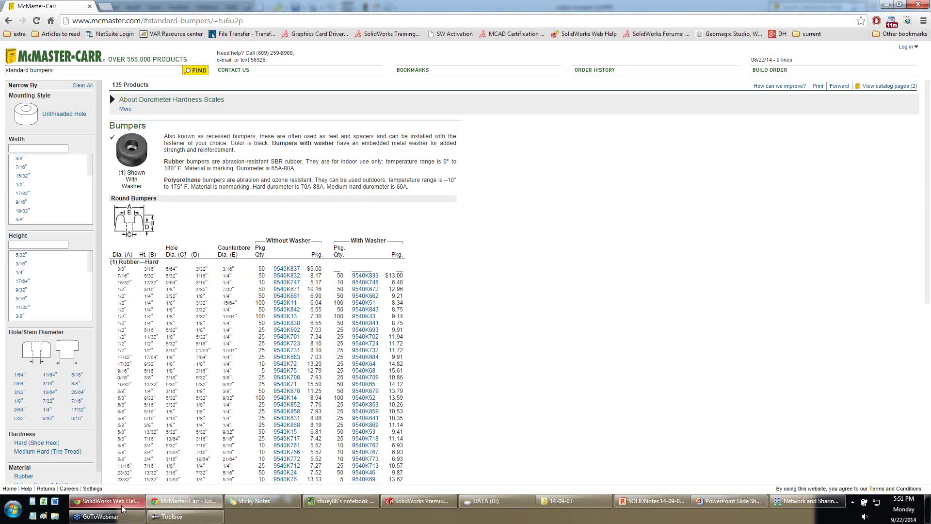
pyautogui.click(139, 505)
pyautogui.click(184, 504)
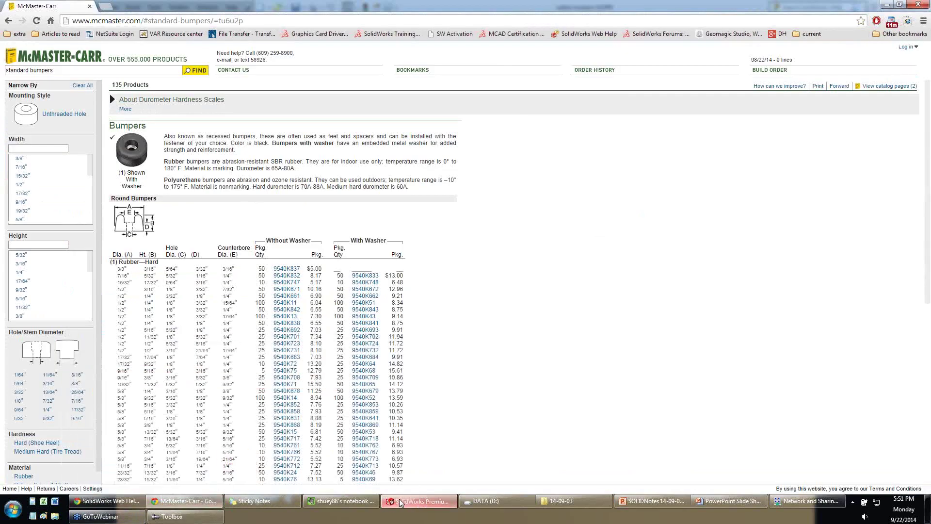
pyautogui.click(420, 504)
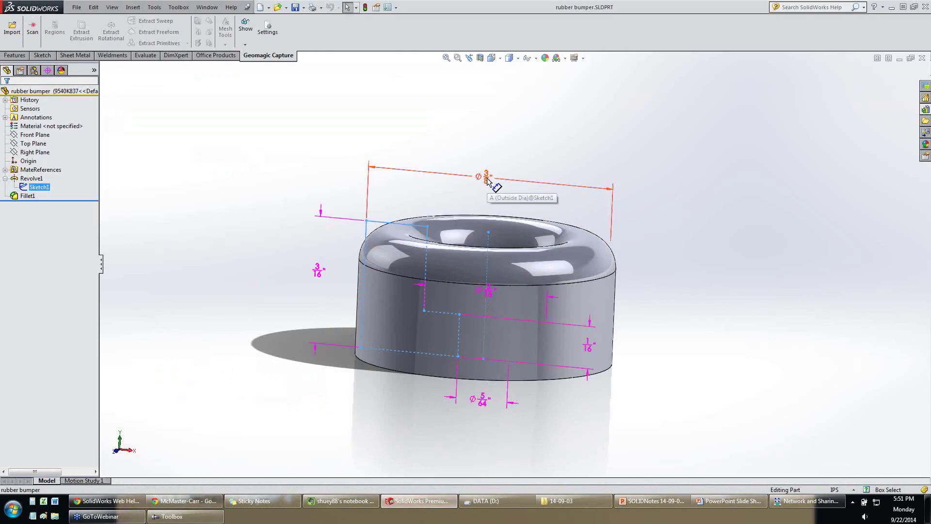
# Inspect the names of the outside diameter and overall height dimensions, and close their properties without changing any value.
pyautogui.doubleClick(485, 178)
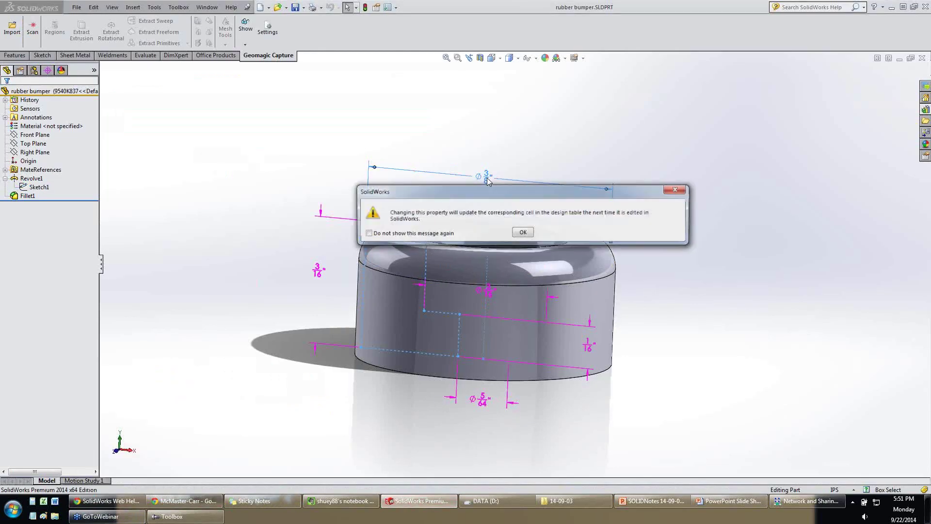
pyautogui.click(522, 233)
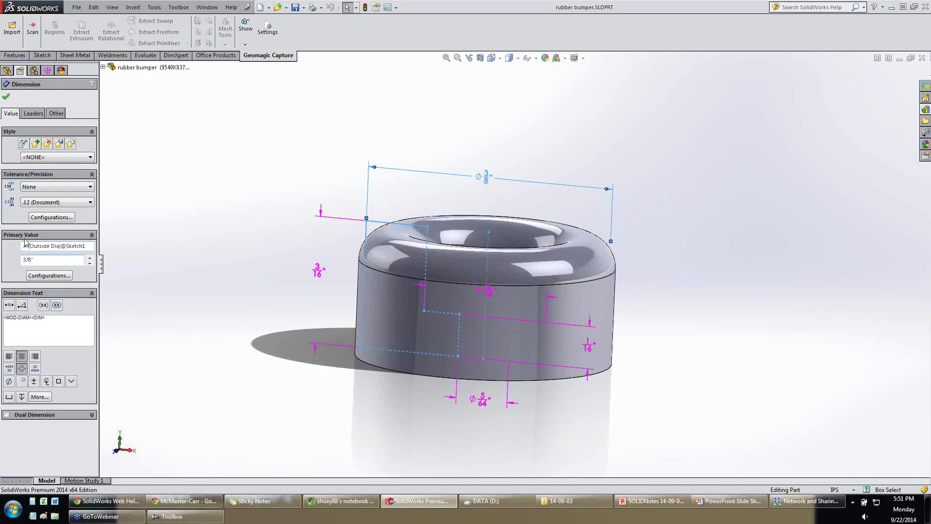
pyautogui.keyDown('ctrl'); pyautogui.click(320, 270); pyautogui.keyUp('ctrl')
pyautogui.click(523, 233)
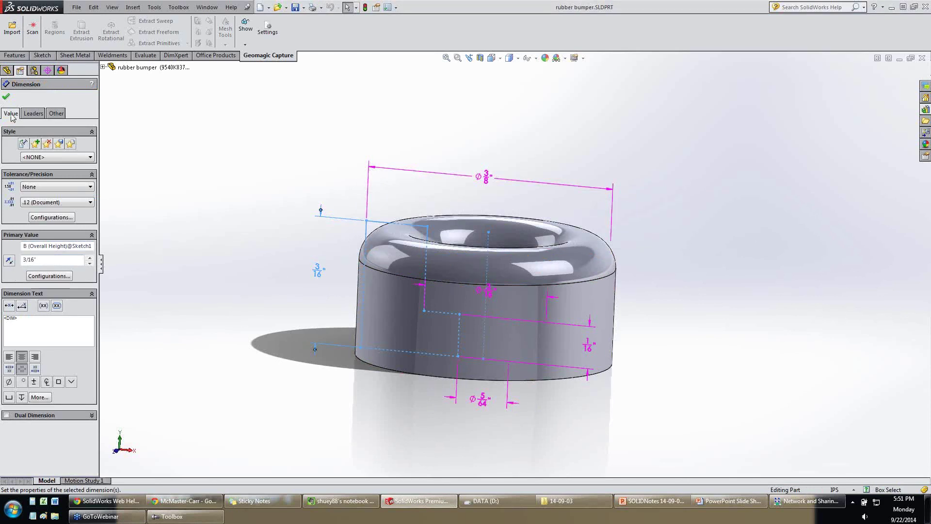
pyautogui.click(6, 97)
pyautogui.moveTo(364, 145); pyautogui.dragTo(494, 182, button='middle')
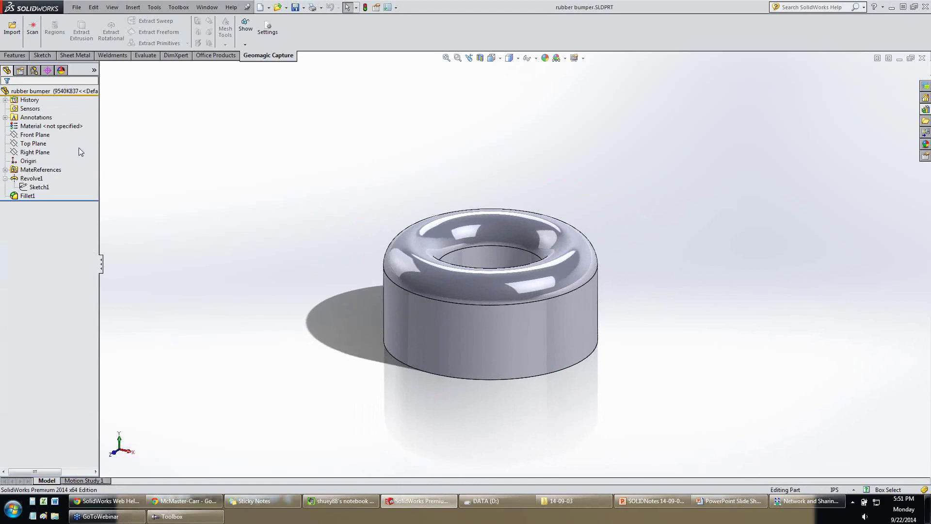
# Show the bumper's configurations and activate 9540K837, followed by 9540K832.
pyautogui.click(34, 71)
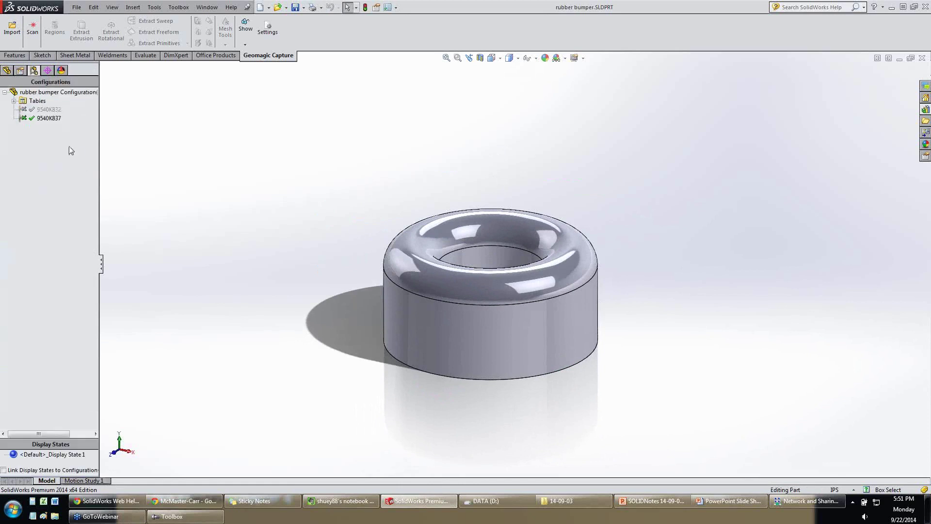
pyautogui.doubleClick(44, 118)
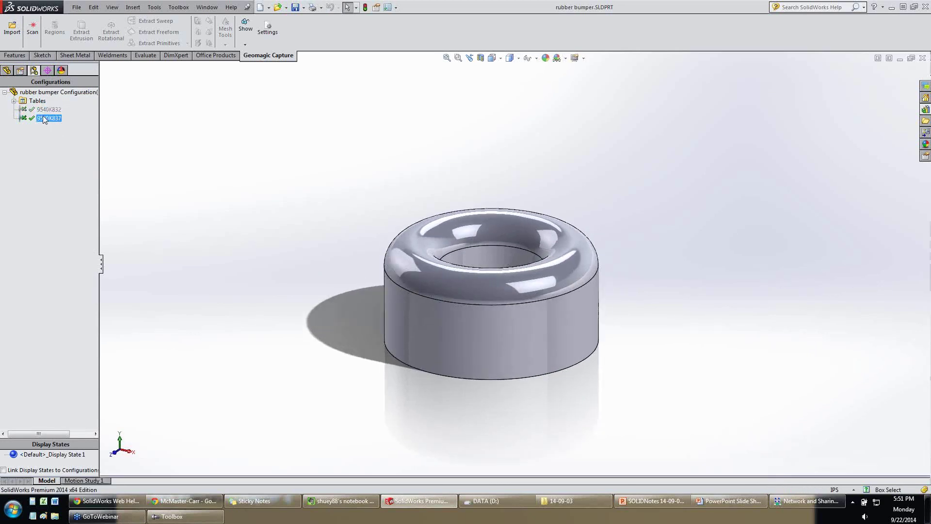
pyautogui.doubleClick(39, 111)
# Open the bumper's Design Table for editing in Excel and review the dimension column headers A to E.
pyautogui.click(14, 101)
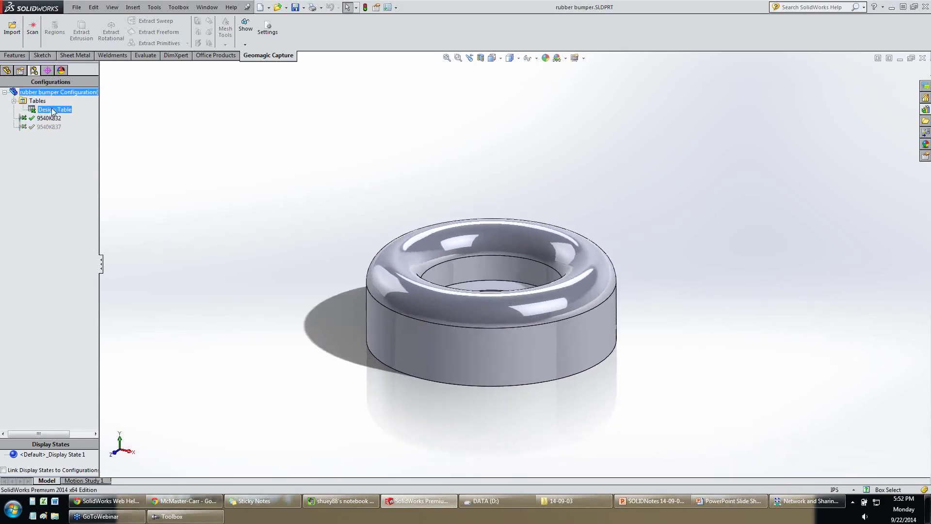
pyautogui.rightClick(49, 109)
pyautogui.click(92, 135)
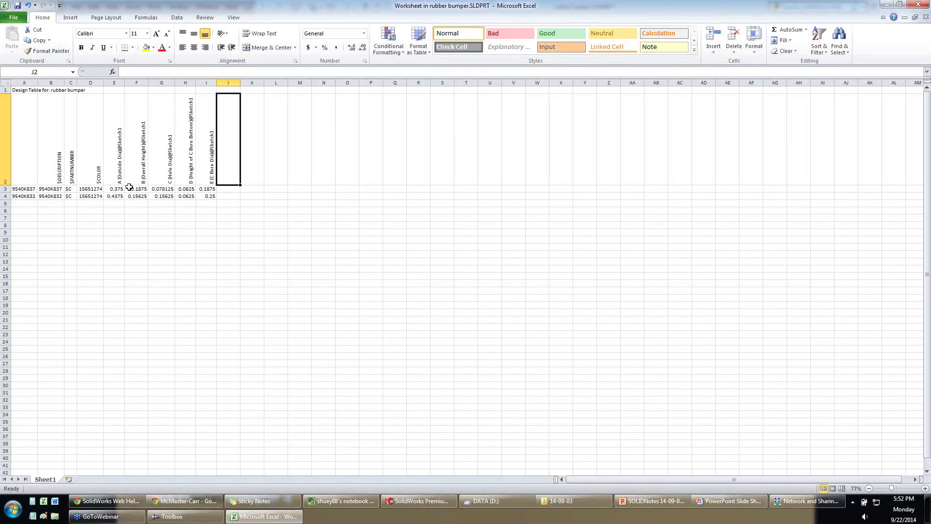
pyautogui.click(118, 164)
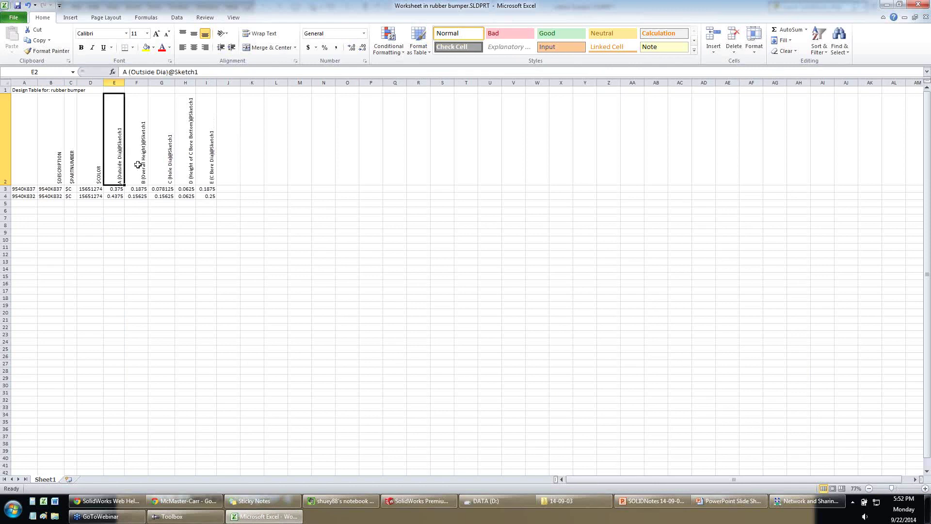
pyautogui.click(140, 164)
pyautogui.click(165, 161)
pyautogui.click(188, 160)
pyautogui.click(213, 162)
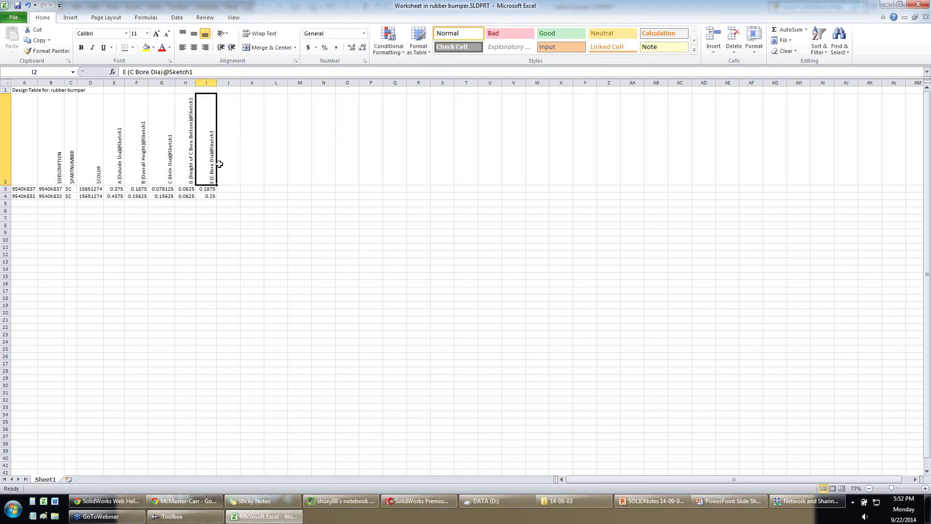
# Switch to the McMaster-Carr page and copy all rows of the Rubber—Hard section of the Round Bumpers table.
pyautogui.click(214, 503)
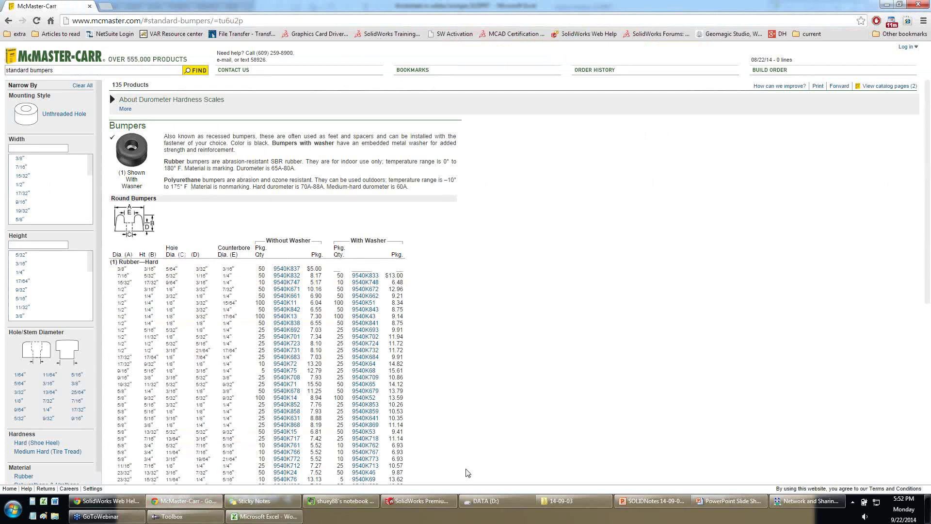
pyautogui.click(264, 517)
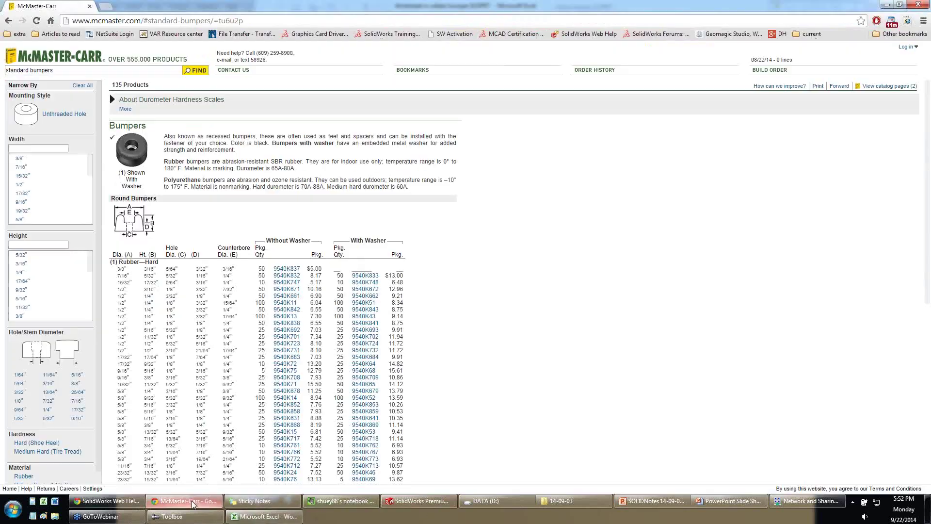
pyautogui.click(186, 500)
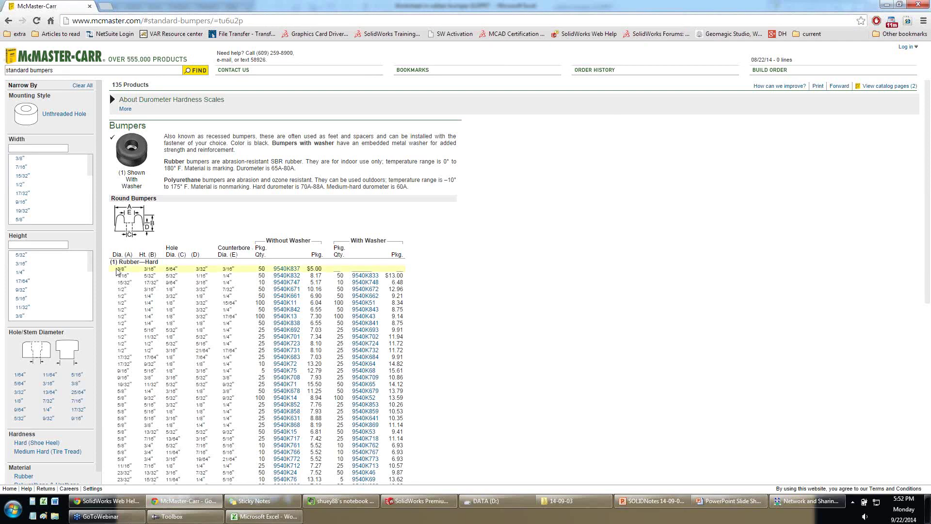
pyautogui.moveTo(120, 270); pyautogui.dragTo(406, 419)
pyautogui.moveTo(414, 486); pyautogui.dragTo(406, 357)
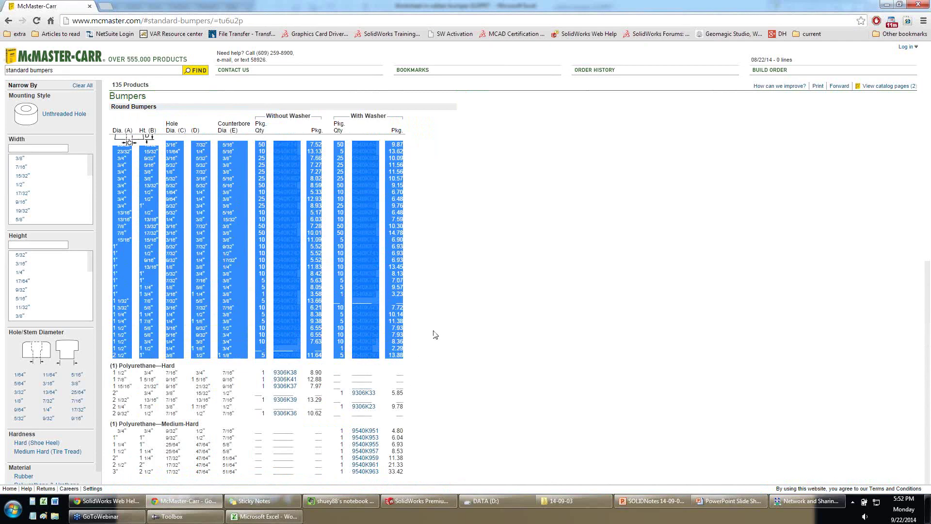
# Start a new Excel workbook and paste the copied bumper rows from cell A1, matching the destination formatting.
pyautogui.click(43, 500)
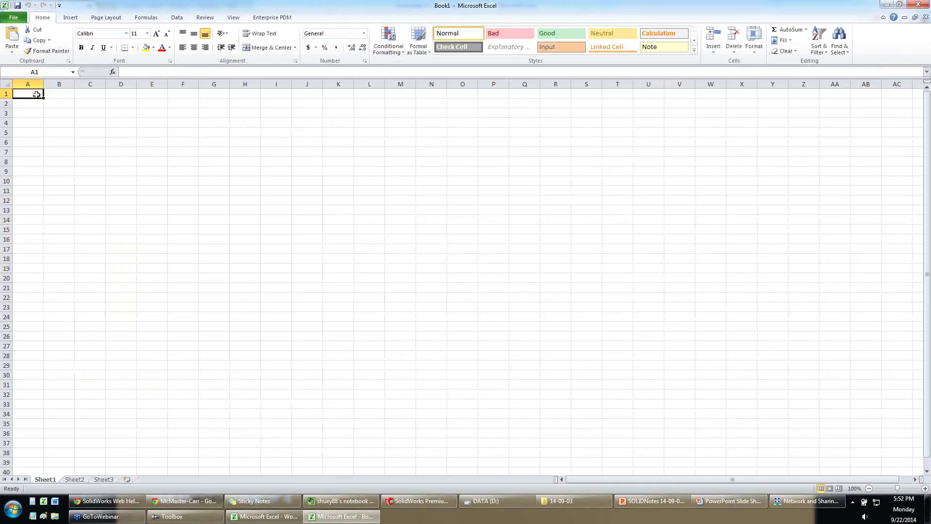
pyautogui.rightClick(36, 94)
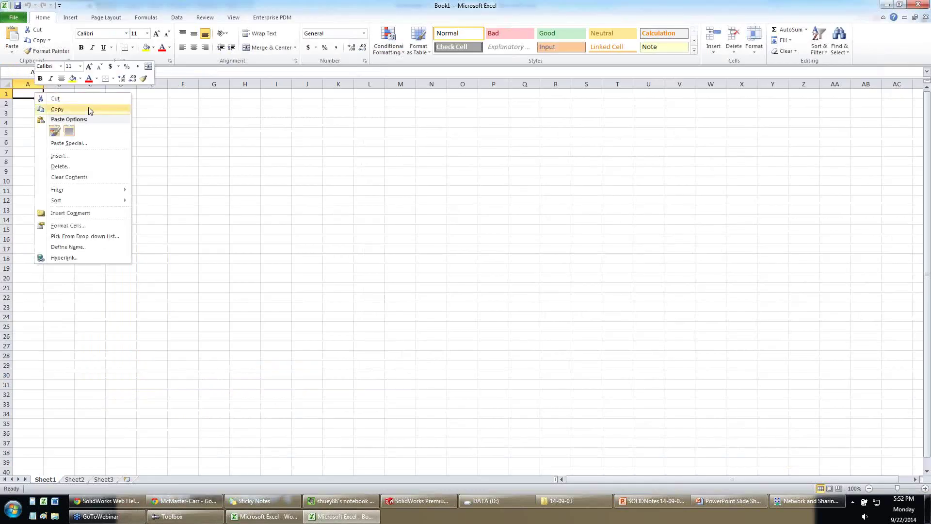
pyautogui.click(70, 131)
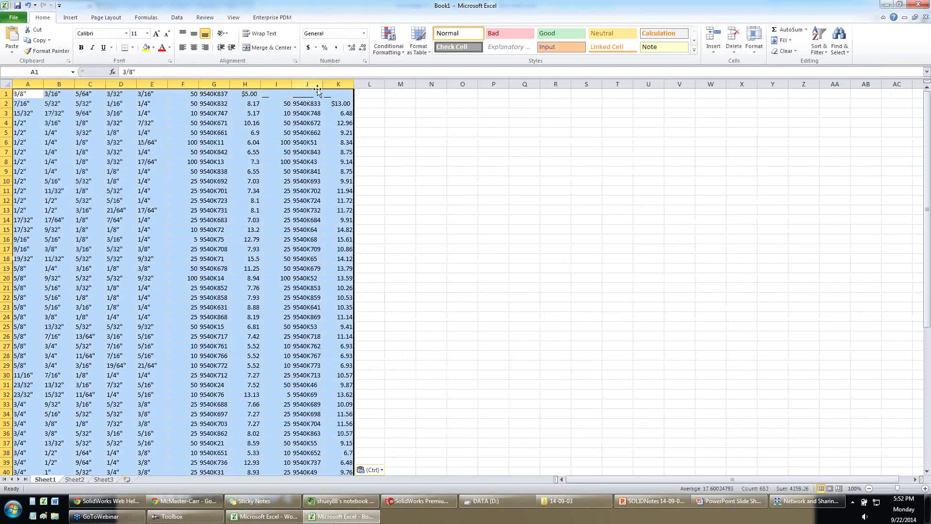
# Delete the package quantity, price and with-washer columns, keeping only the five dimension columns and the without-washer part numbers.
pyautogui.click(336, 83)
pyautogui.moveTo(307, 83); pyautogui.dragTo(335, 83)
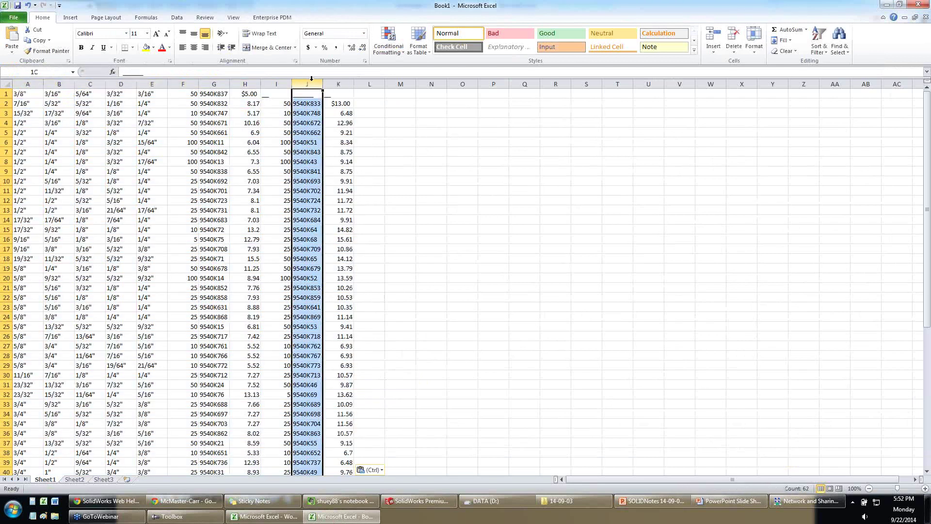
pyautogui.rightClick(318, 86)
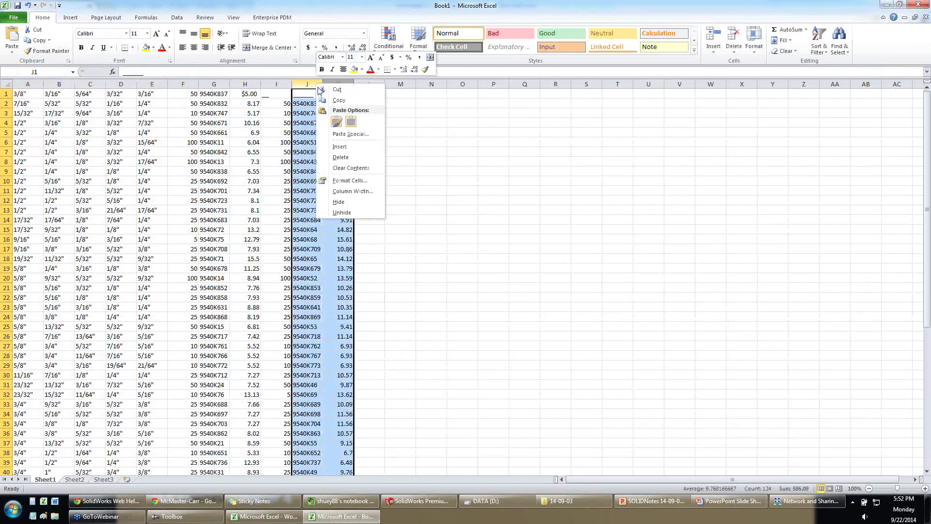
pyautogui.click(340, 157)
pyautogui.moveTo(248, 87); pyautogui.dragTo(274, 84)
pyautogui.rightClick(250, 85)
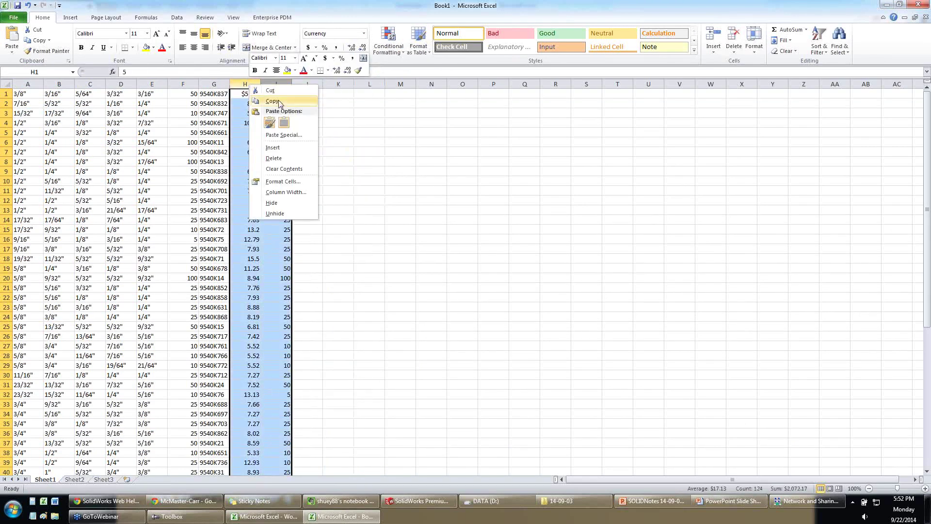
pyautogui.click(274, 158)
pyautogui.click(189, 84)
pyautogui.rightClick(189, 84)
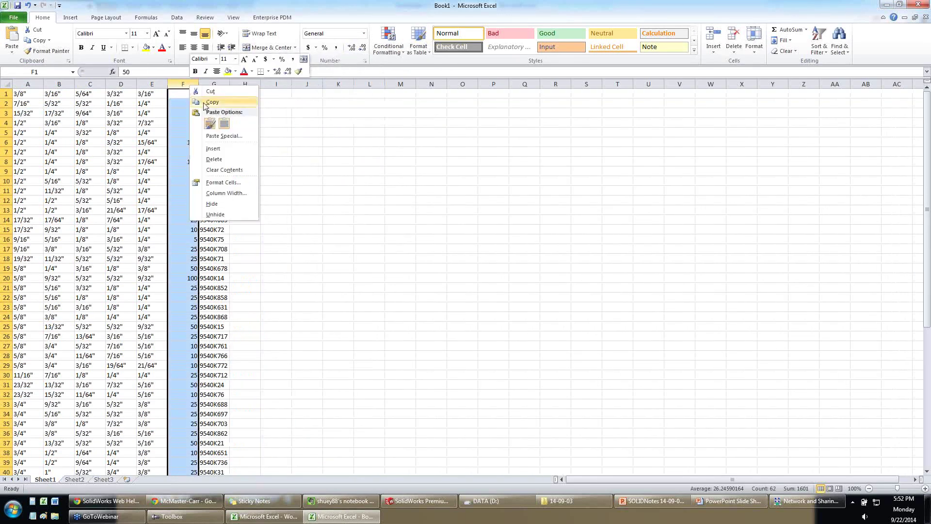
pyautogui.click(213, 159)
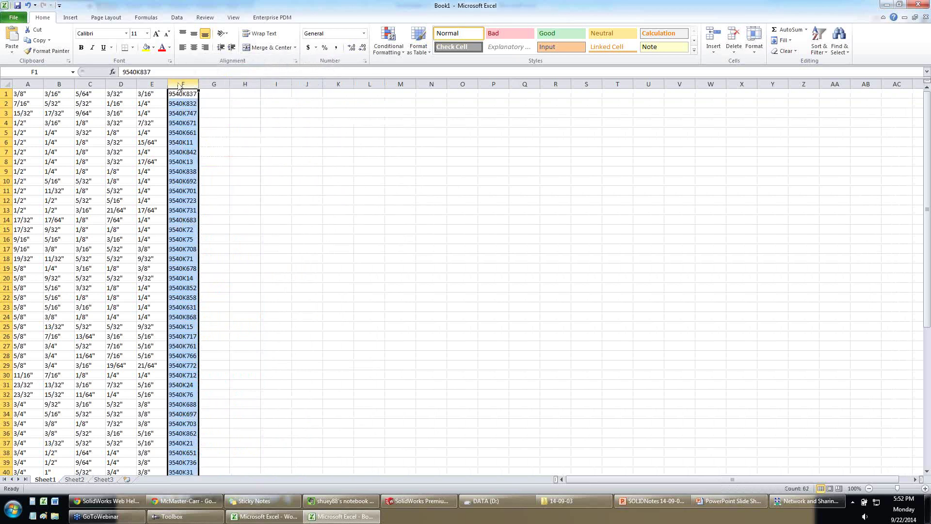
# Try moving the part number column by cutting it and pasting it over column A, and undo the paste.
pyautogui.rightClick(179, 85)
pyautogui.click(198, 90)
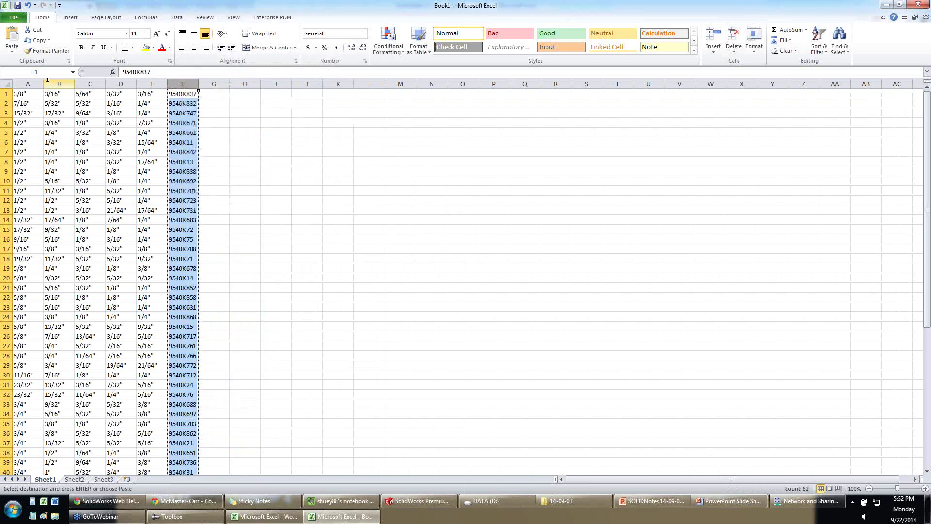
pyautogui.rightClick(30, 84)
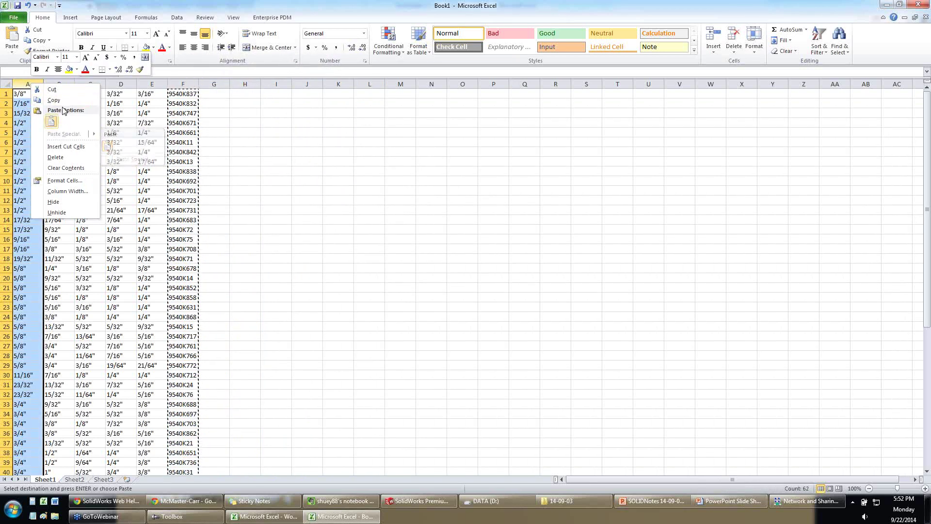
pyautogui.click(55, 122)
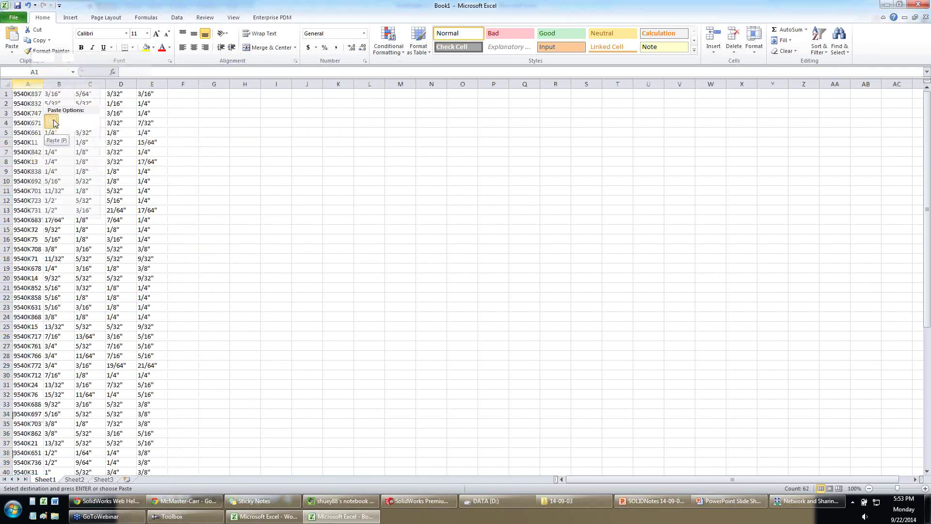
pyautogui.click(175, 133)
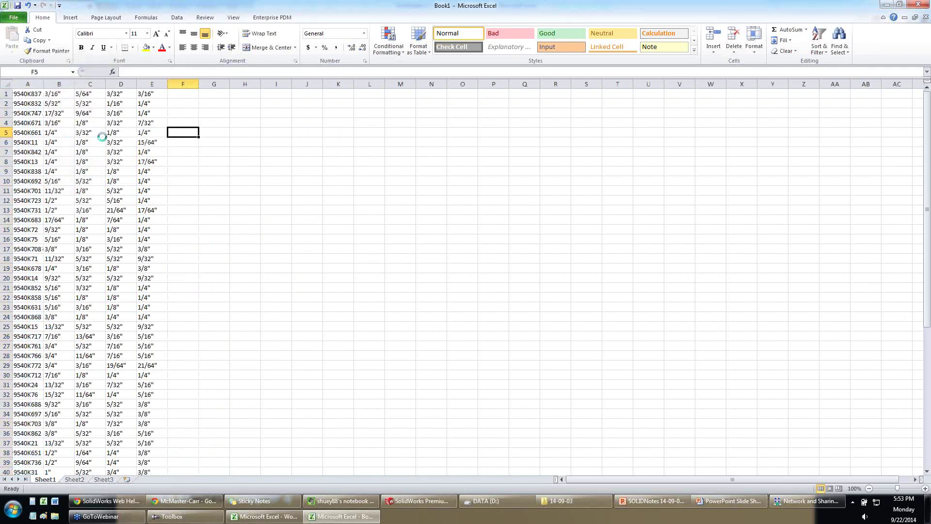
pyautogui.hotkey('ctrl', 'z')
# Try cutting part number column F and inserting it before column A, and undo the insertion.
pyautogui.click(184, 83)
pyautogui.hotkey('ctrl', 'x')
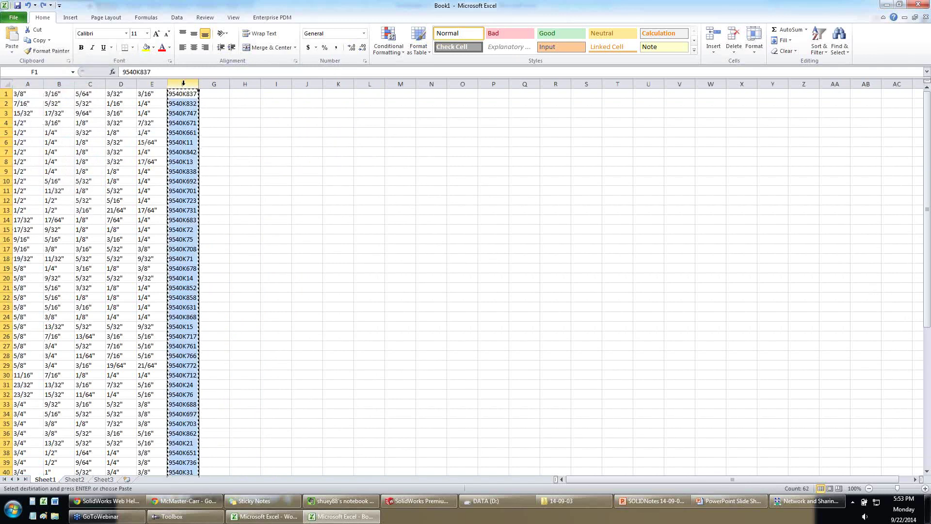
pyautogui.rightClick(183, 84)
pyautogui.press('Escape')
pyautogui.rightClick(22, 85)
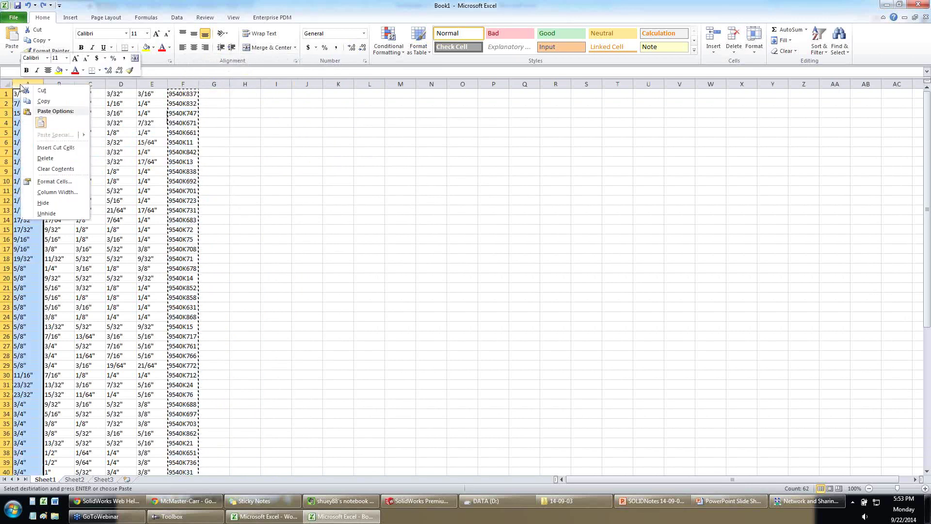
pyautogui.click(55, 147)
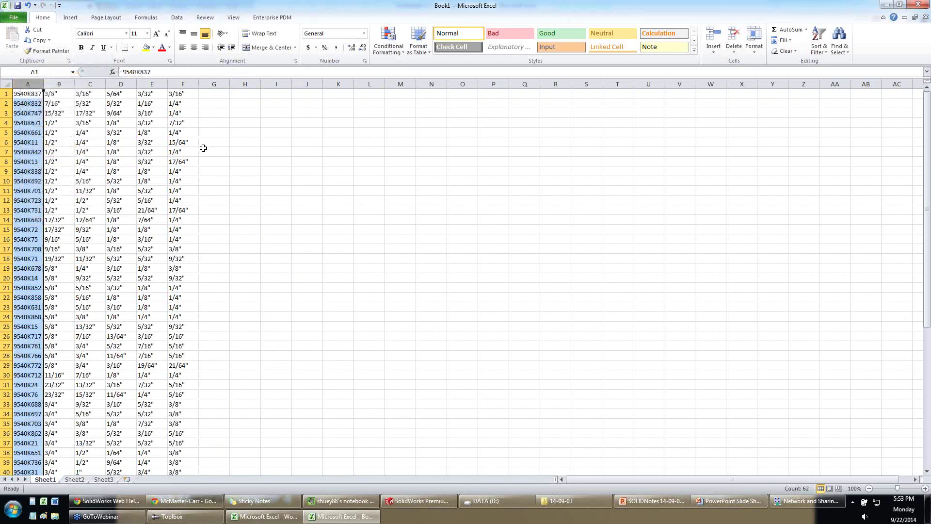
pyautogui.hotkey('ctrl', 'z')
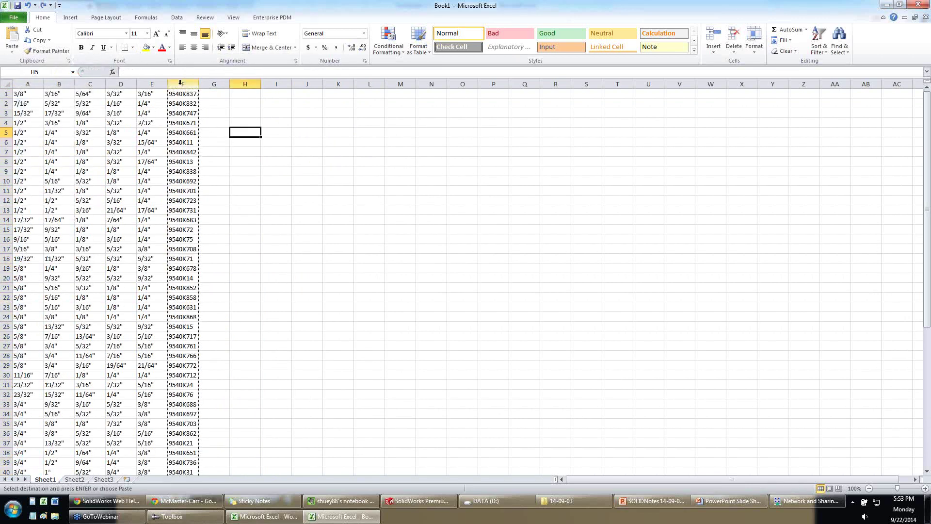
# Try again to cut part number column F and insert it before column A, and undo the insertion.
pyautogui.rightClick(180, 83)
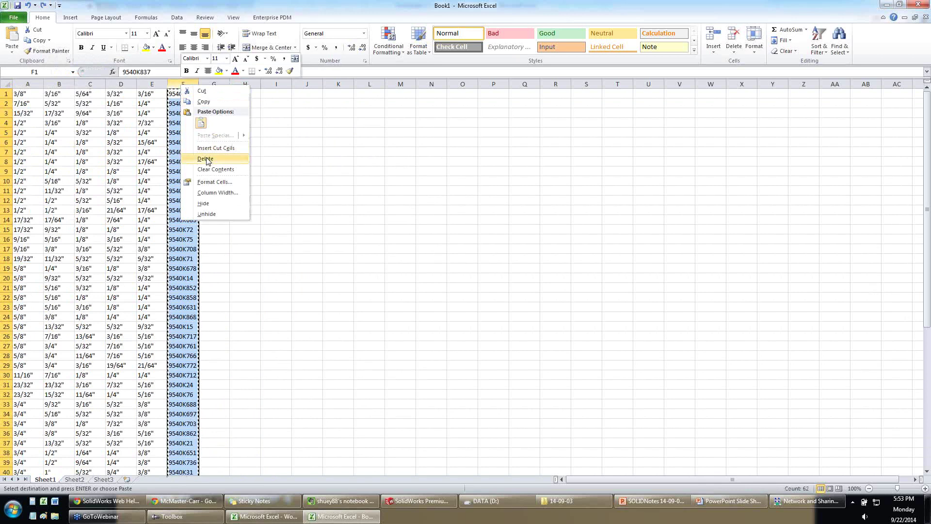
pyautogui.click(179, 84)
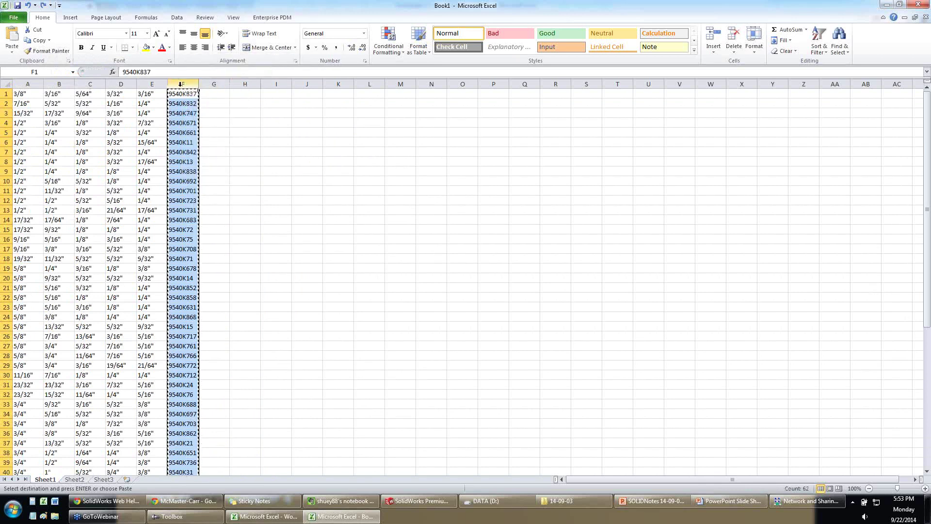
pyautogui.moveTo(164, 82)
pyautogui.mouseDown()
pyautogui.moveTo(30, 84)
pyautogui.moveTo(181, 82)
pyautogui.mouseUp()
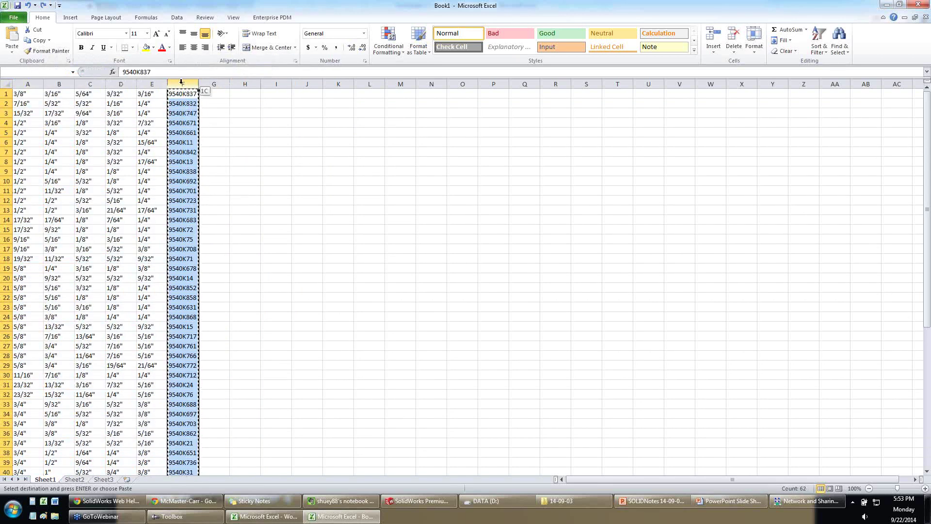
pyautogui.rightClick(182, 81)
pyautogui.click(206, 100)
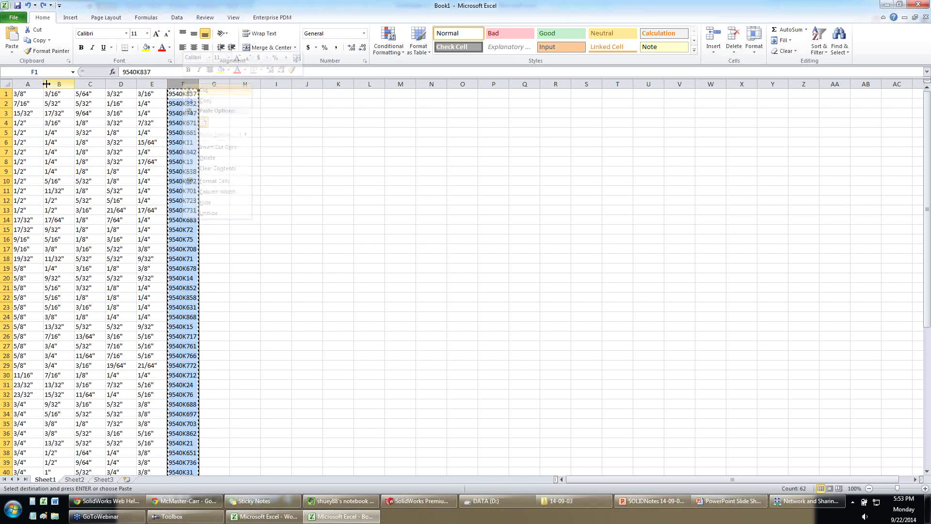
pyautogui.rightClick(17, 83)
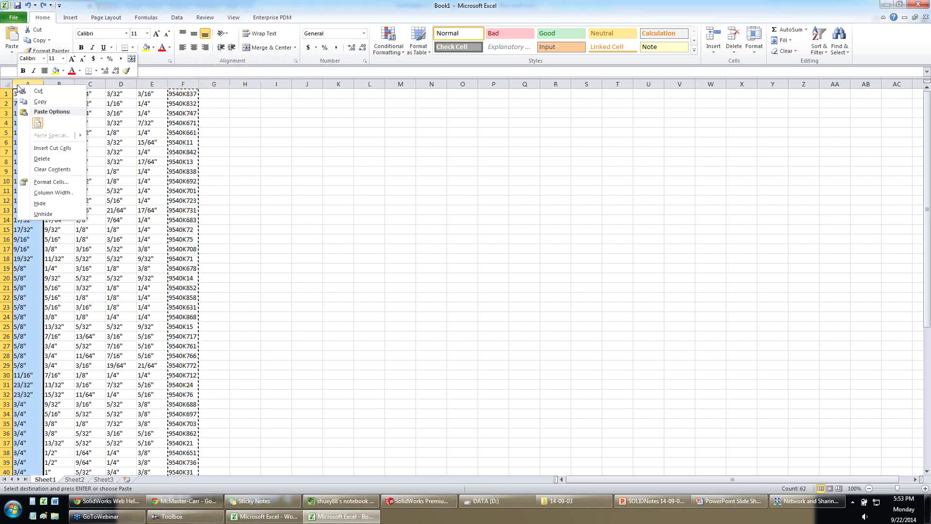
pyautogui.click(54, 147)
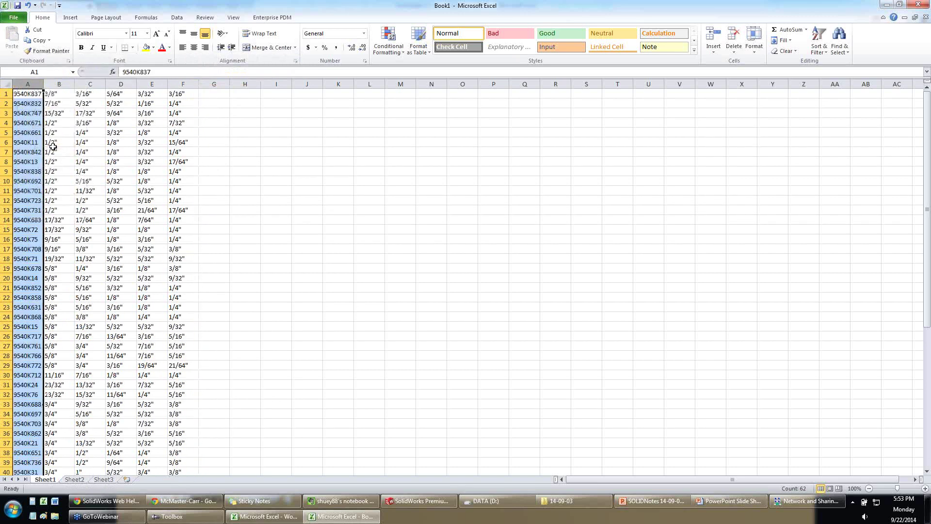
pyautogui.hotkey('ctrl', 'z')
pyautogui.click(19, 93)
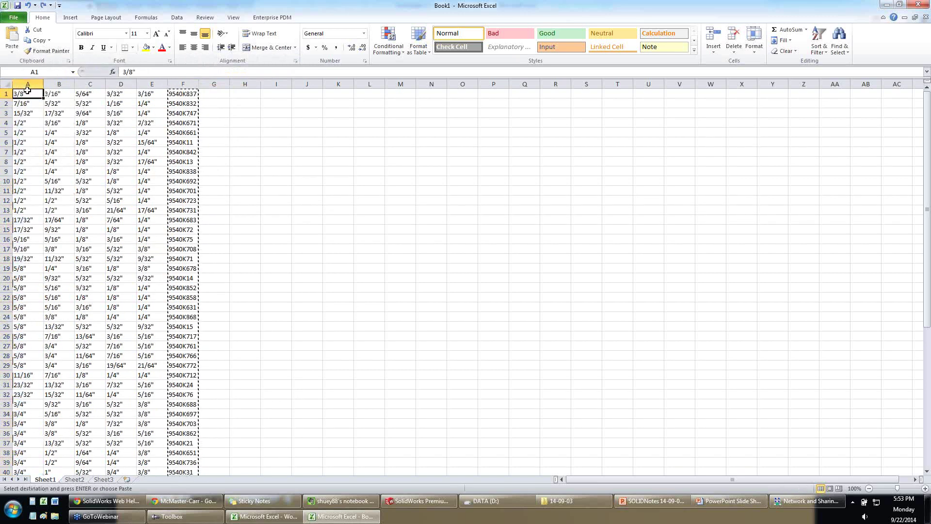
# Move the six bumper data columns over to columns B through G, and relocate the part numbers from column G to column A.
pyautogui.moveTo(30, 94); pyautogui.dragTo(194, 469)
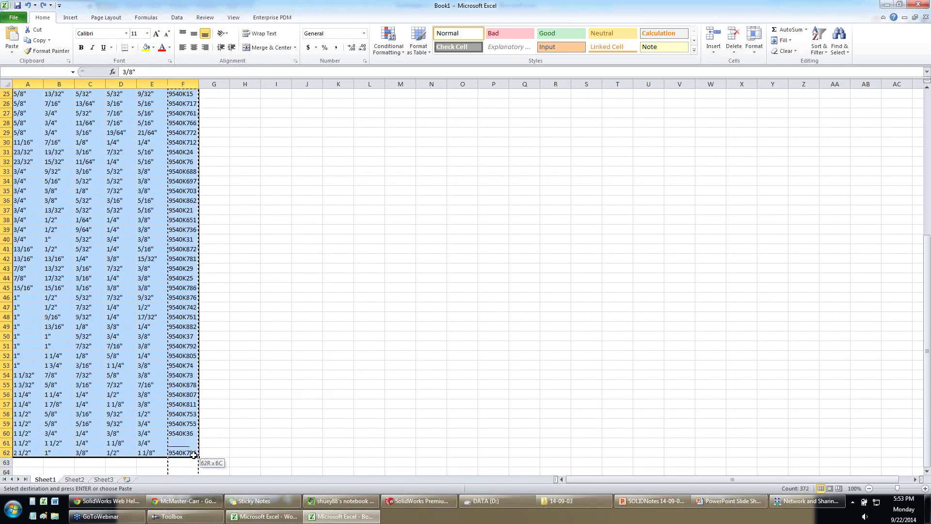
pyautogui.scroll(8, 212, 232)
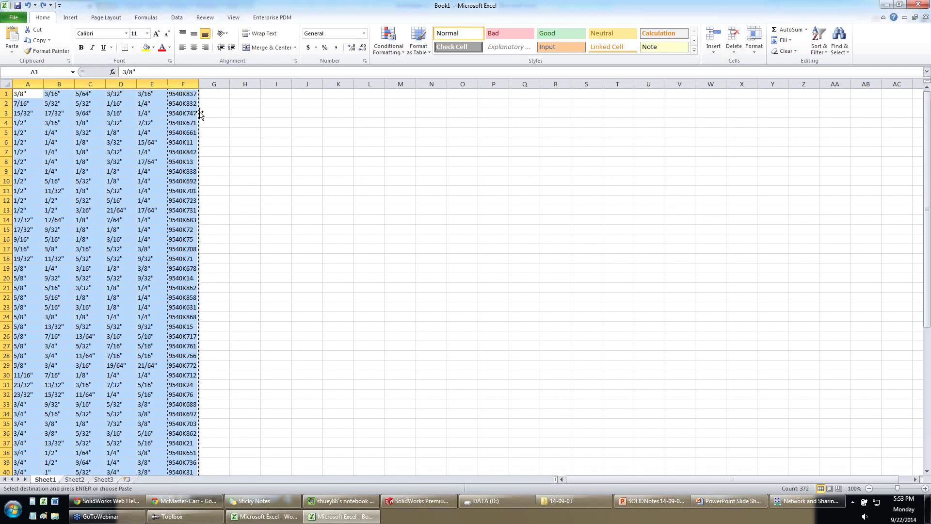
pyautogui.moveTo(197, 108); pyautogui.dragTo(217, 452)
pyautogui.scroll(8, 250, 224)
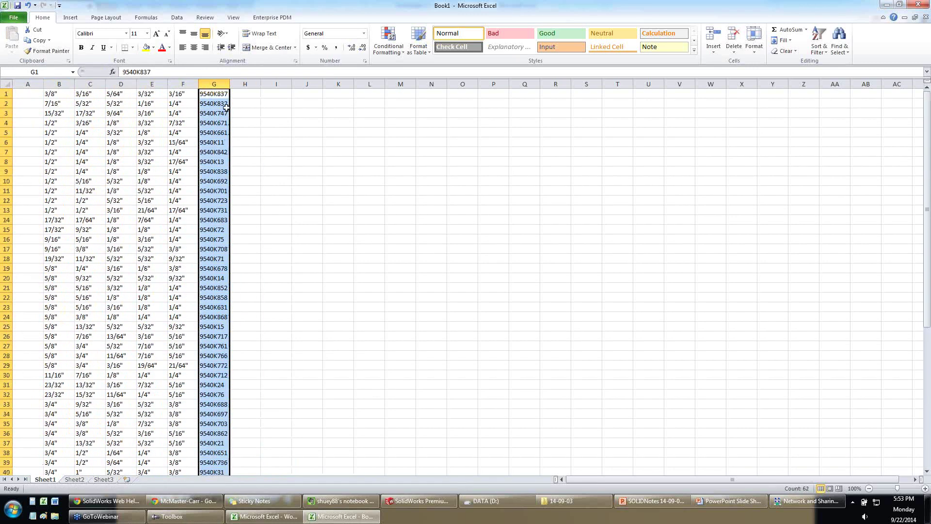
pyautogui.moveTo(230, 108); pyautogui.dragTo(24, 103)
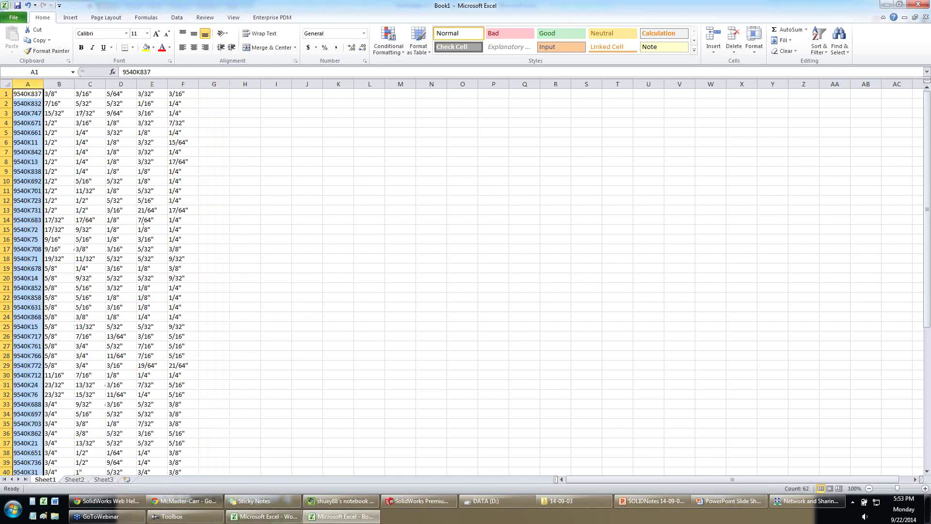
# Switch to SolidWorks and close the rubber bumper part without saving its changes.
pyautogui.click(264, 516)
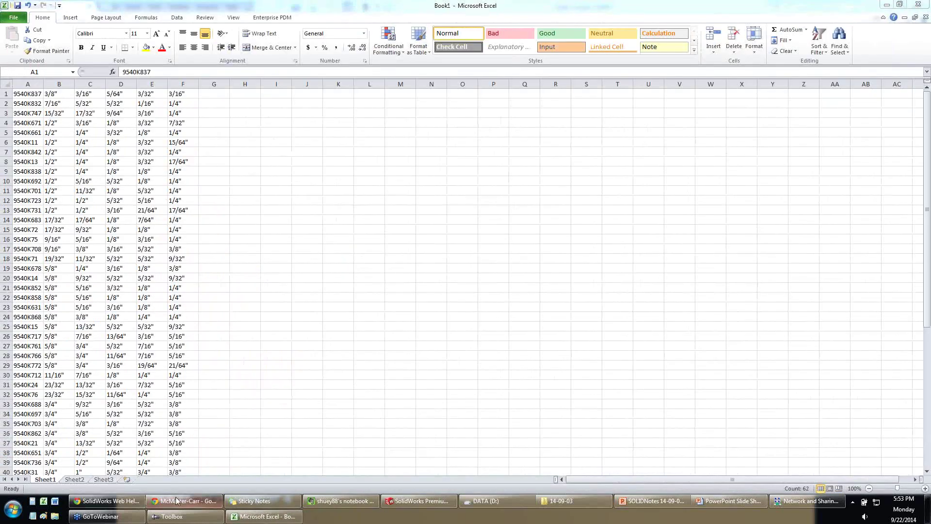
pyautogui.click(420, 500)
pyautogui.click(281, 273)
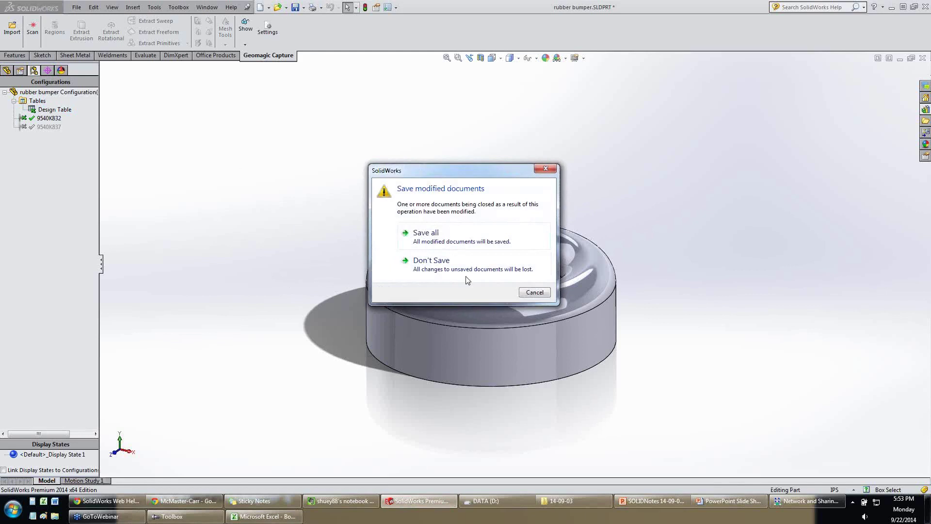
pyautogui.click(431, 263)
# Open rubber bumper_design_table.SLDPRT from the 14-09-03 folder.
pyautogui.click(77, 6)
pyautogui.click(87, 31)
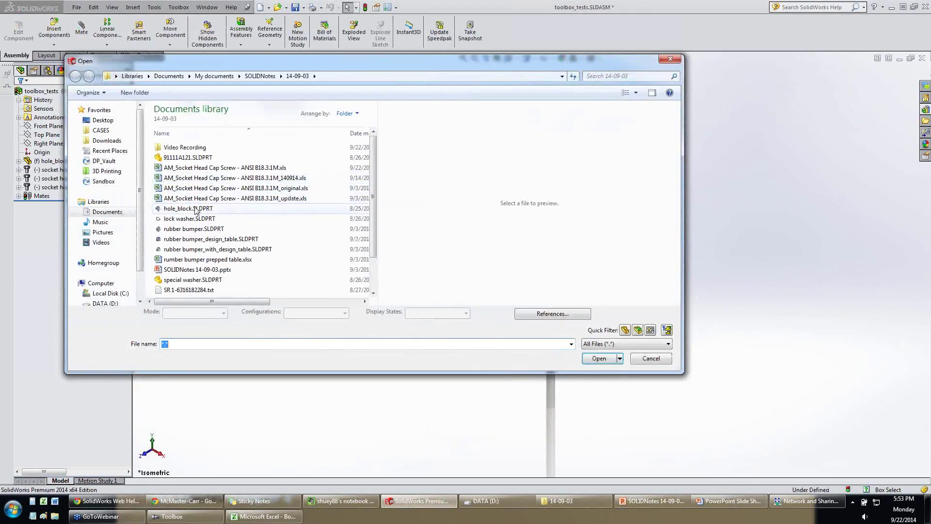
pyautogui.click(189, 240)
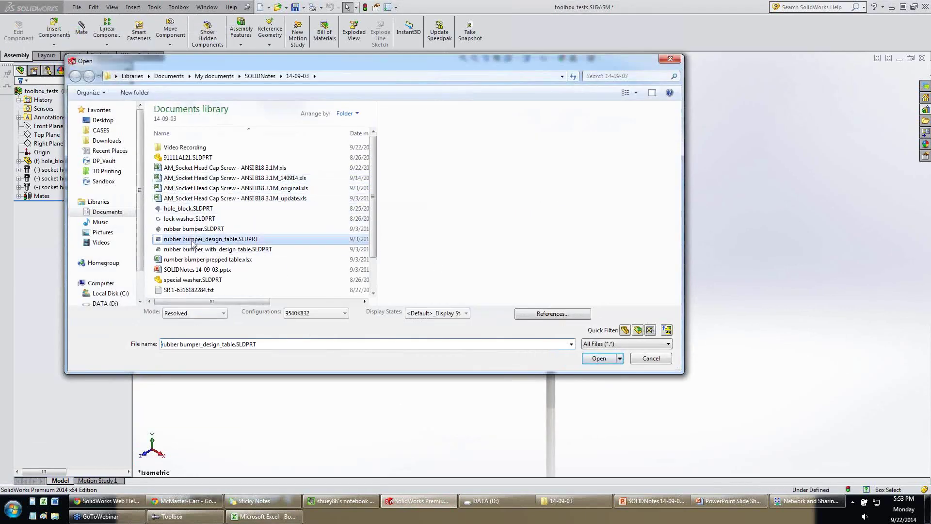
pyautogui.click(598, 359)
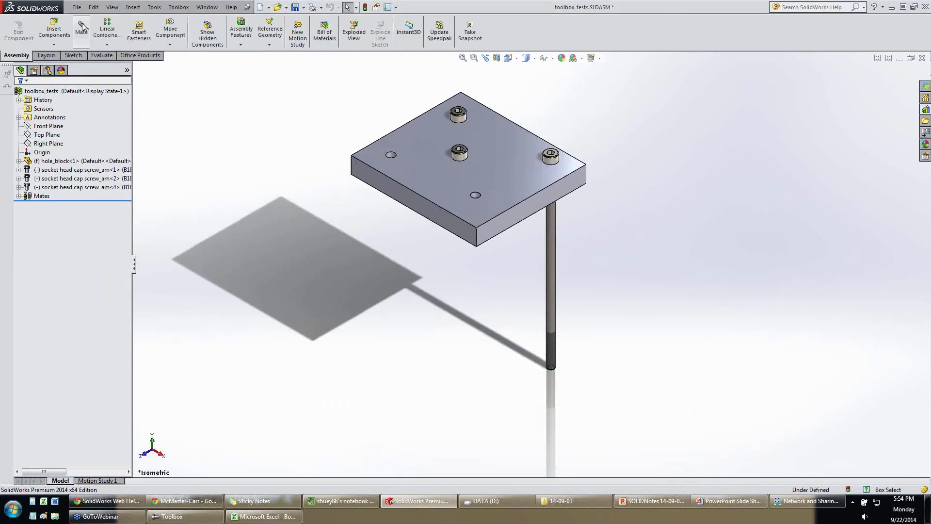
# Open rubber bumper_with_design_table.SLDPRT from the 14-09-03 folder.
pyautogui.click(77, 6)
pyautogui.press('Escape')
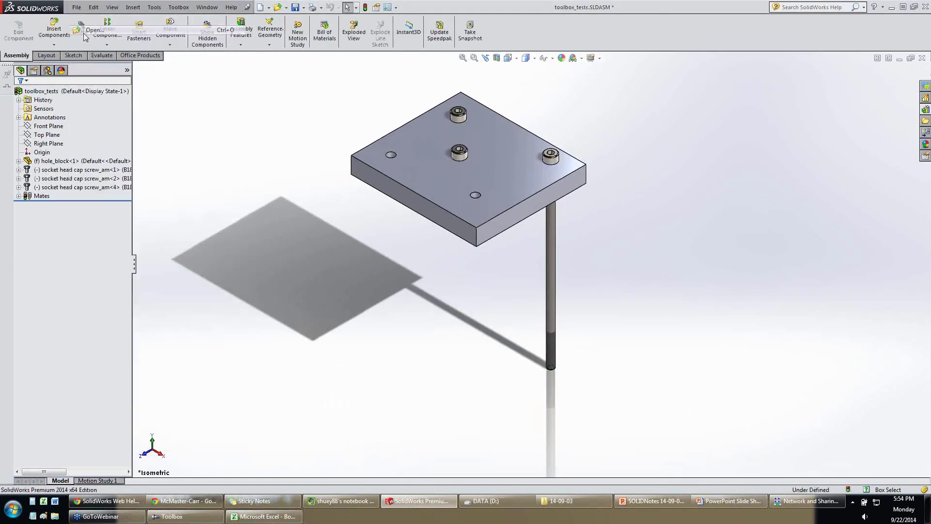
pyautogui.hotkey('ctrl', 'o')
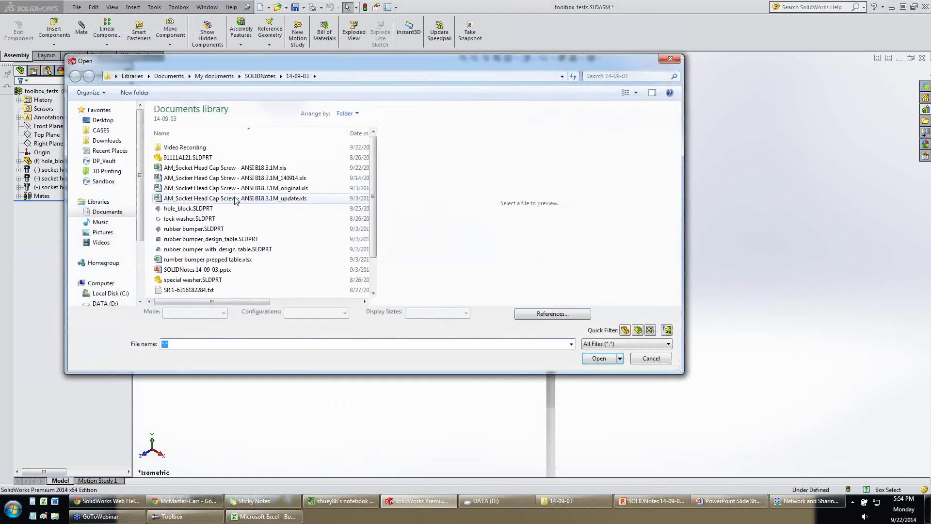
pyautogui.click(234, 248)
pyautogui.doubleClick(235, 249)
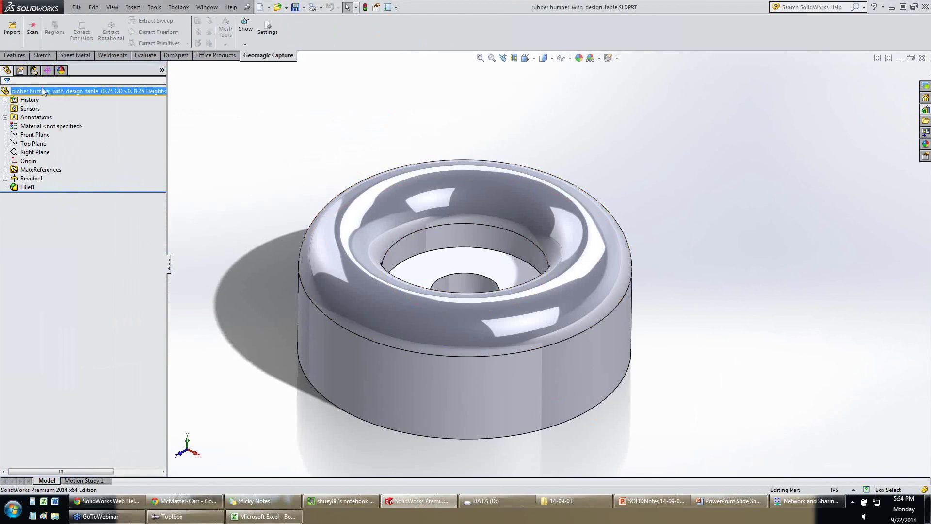
# Browse the bumper part's list of configurations and open its design table in a separate Excel window.
pyautogui.click(33, 71)
pyautogui.scroll(-4, 129, 290)
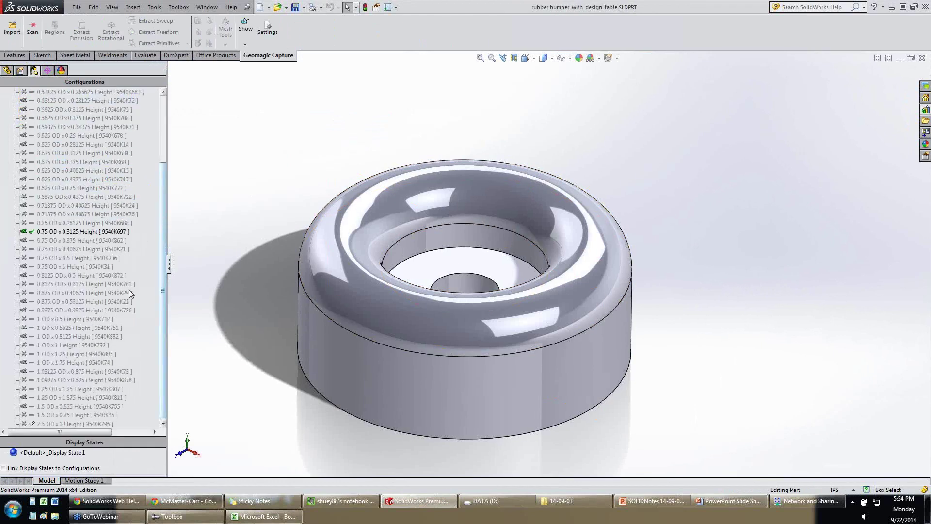
pyautogui.click(80, 372)
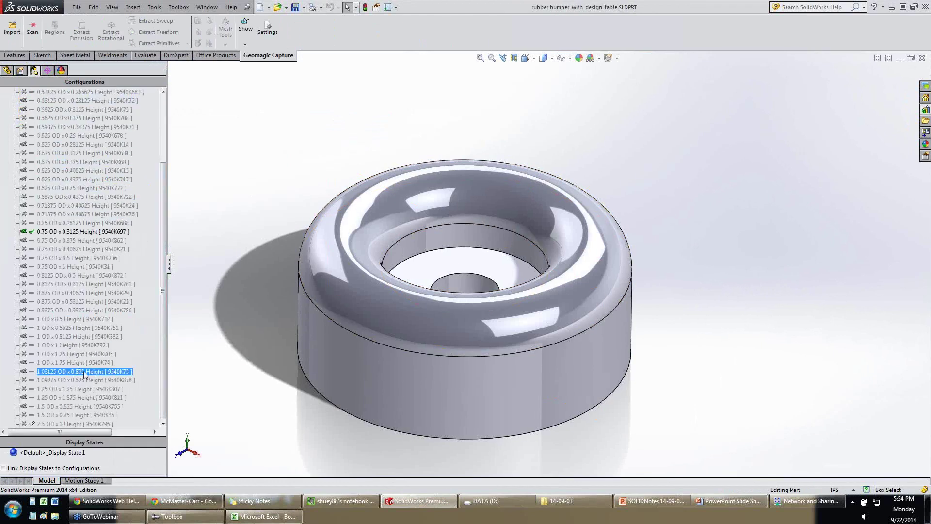
pyautogui.moveTo(164, 395); pyautogui.dragTo(166, 326)
pyautogui.click(14, 101)
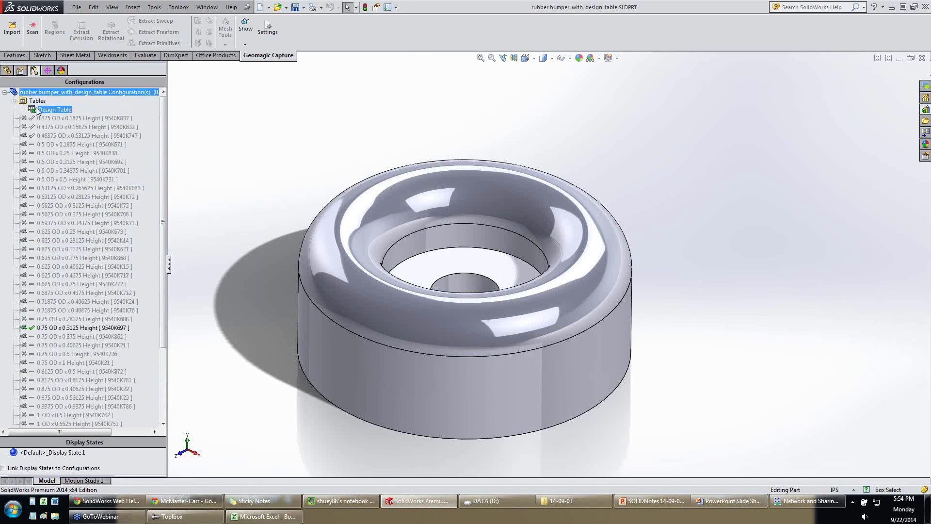
pyautogui.rightClick(37, 111)
pyautogui.click(68, 132)
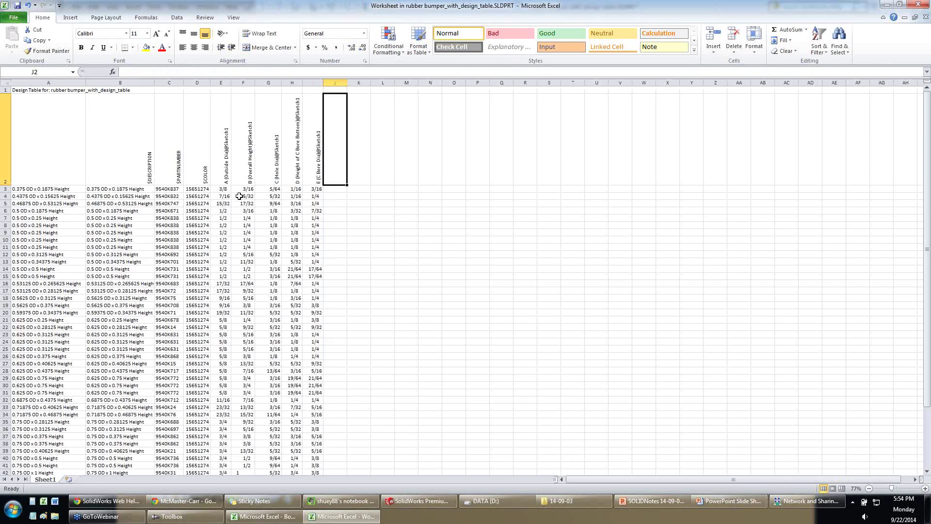
# Examine the design table's outside diameter, part number, configuration name and description cells in row 3, and close the table.
pyautogui.click(223, 190)
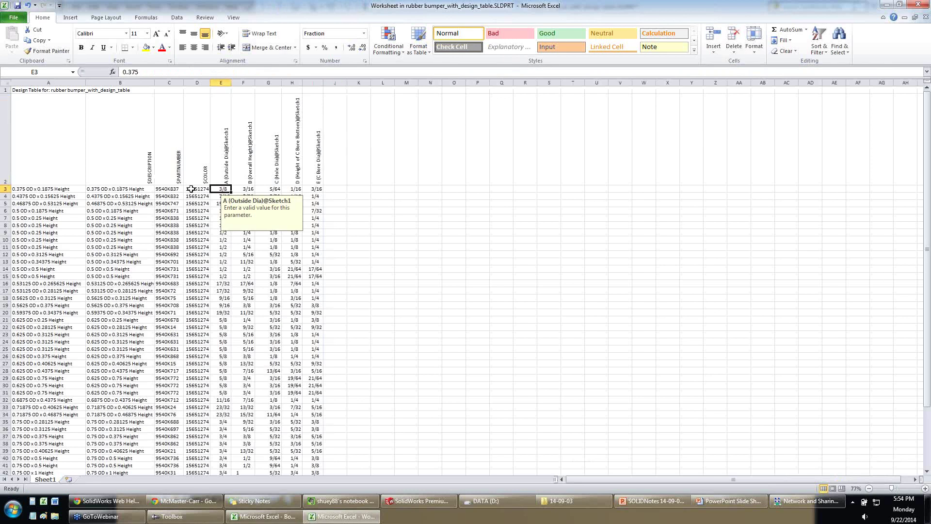
pyautogui.click(172, 188)
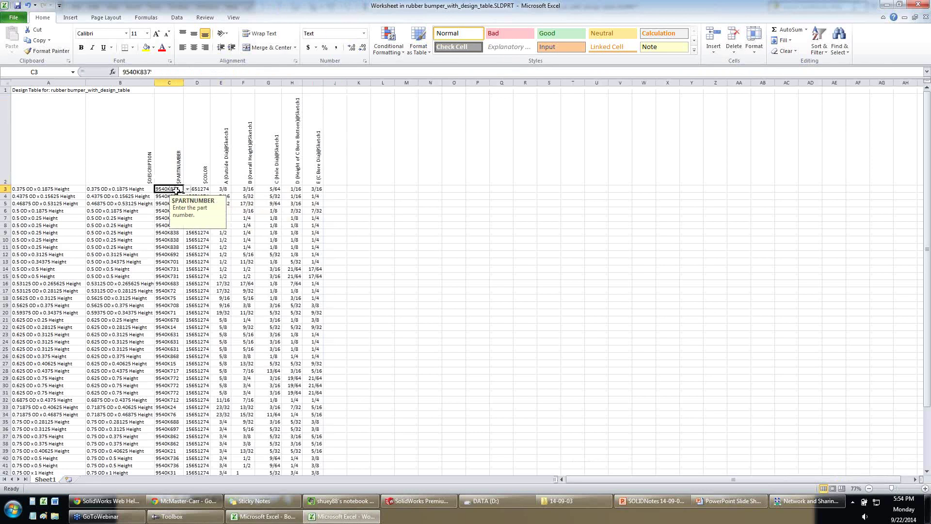
pyautogui.click(50, 188)
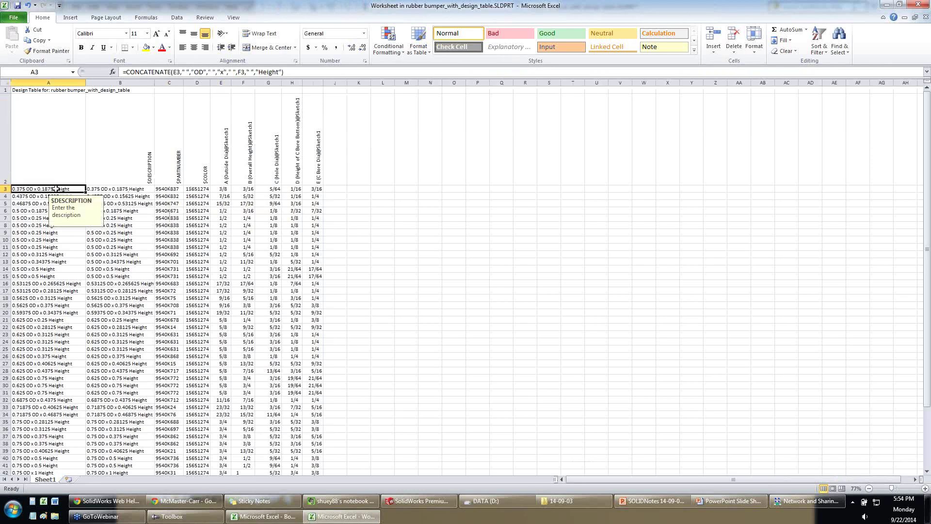
pyautogui.click(109, 189)
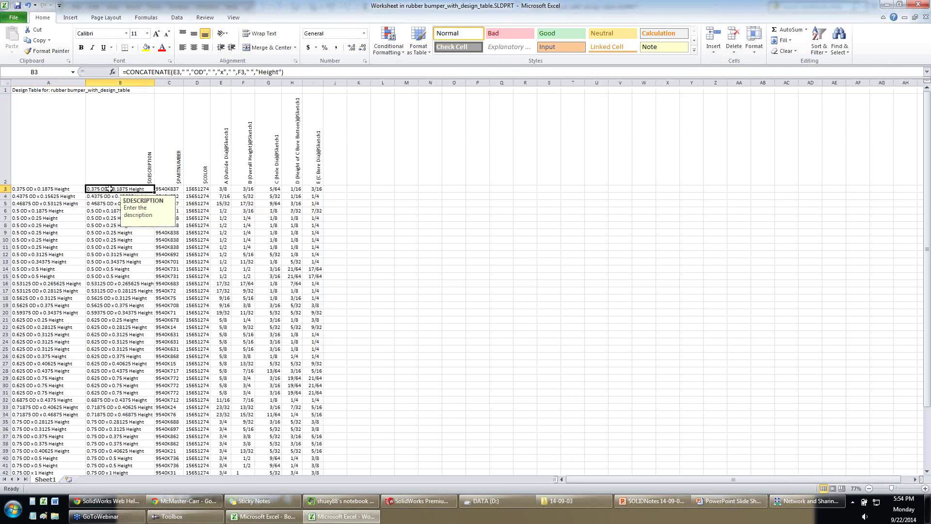
pyautogui.click(64, 189)
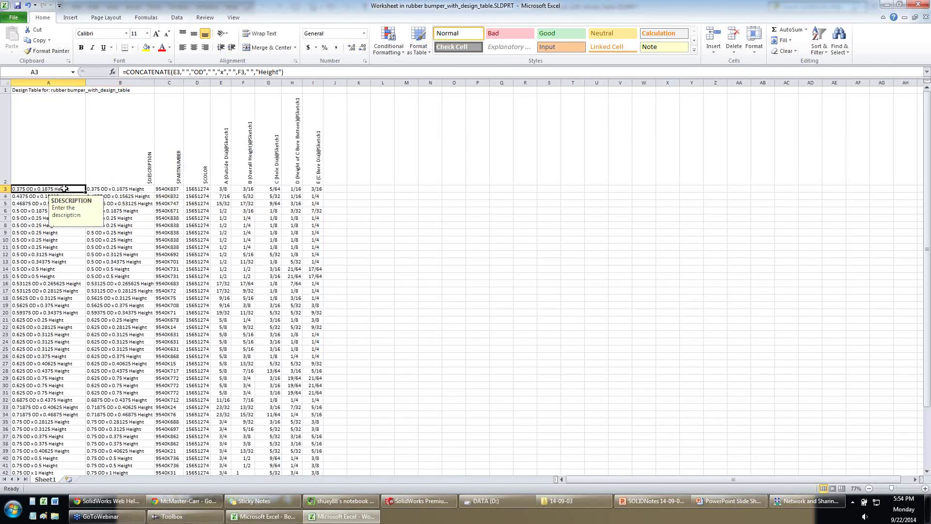
pyautogui.click(125, 189)
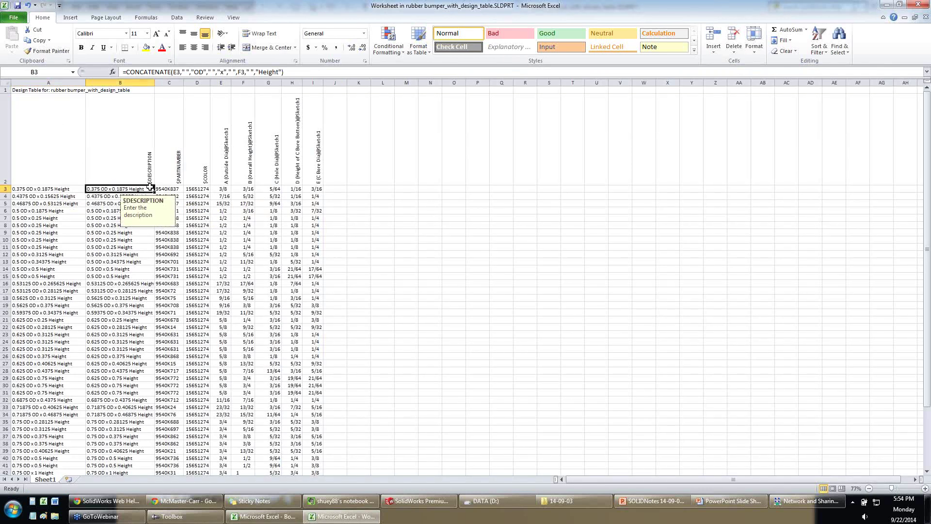
pyautogui.click(227, 190)
pyautogui.scroll(-2, 284, 189)
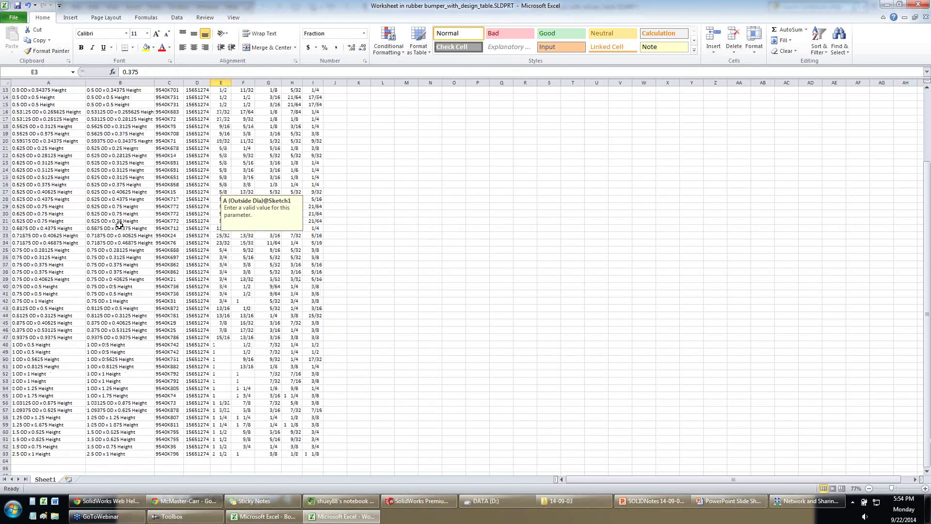
pyautogui.scroll(2, 231, 189)
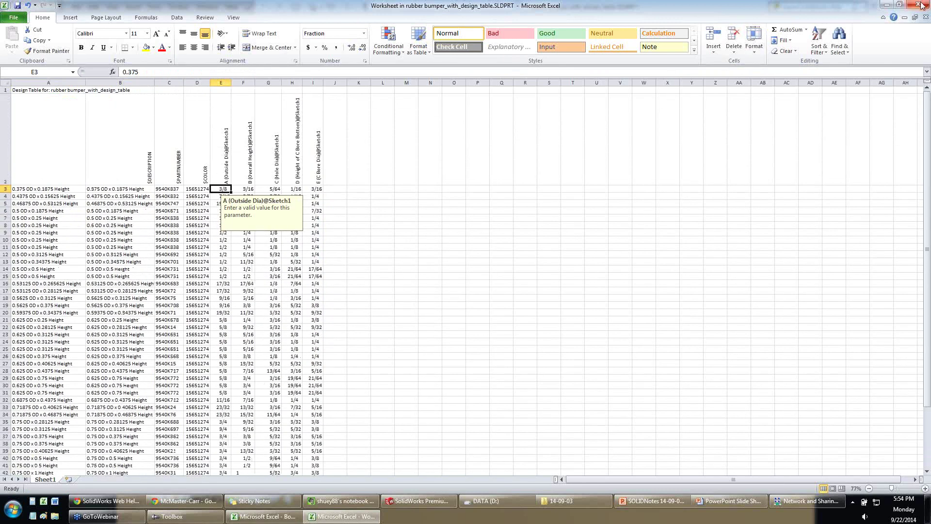
pyautogui.click(328, 271)
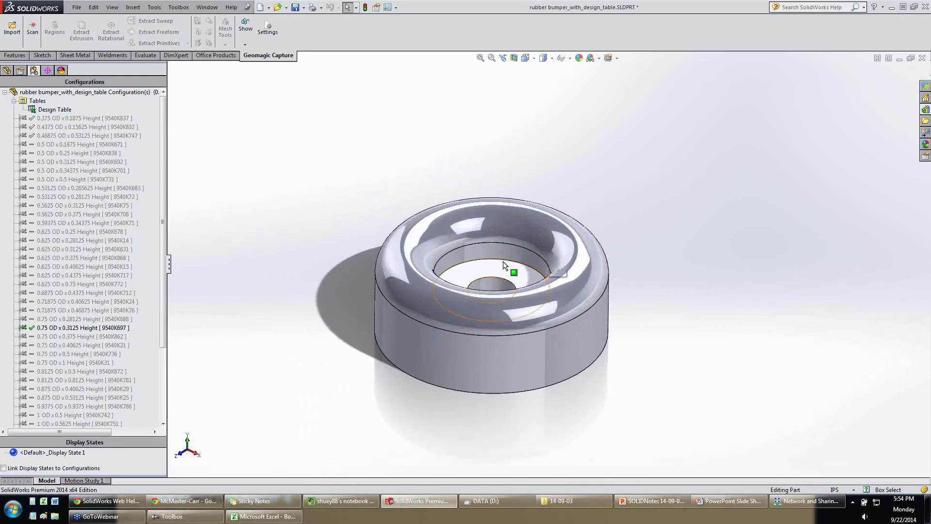
# Show the bumper part's feature tree and the Design Library, and switch to the Toolbox configuration window.
pyautogui.scroll(-2, 502, 261)
pyautogui.click(6, 70)
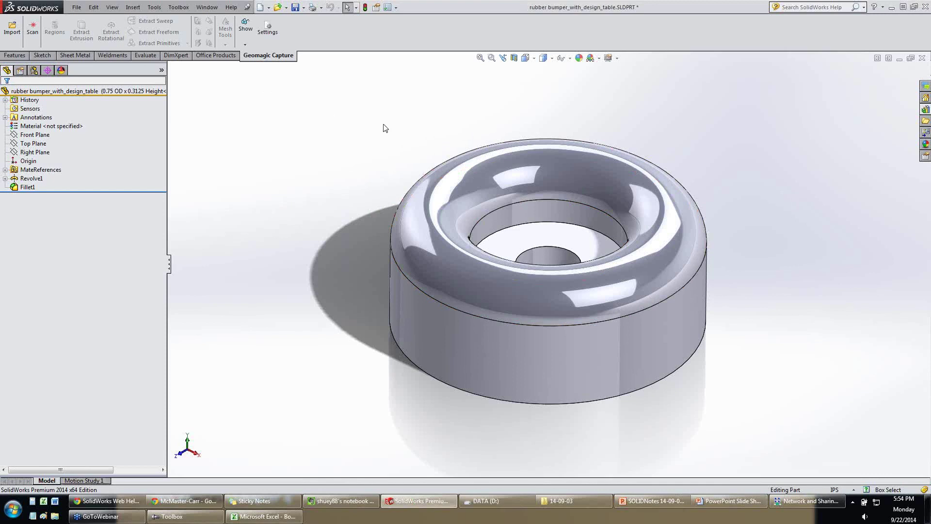
pyautogui.click(924, 112)
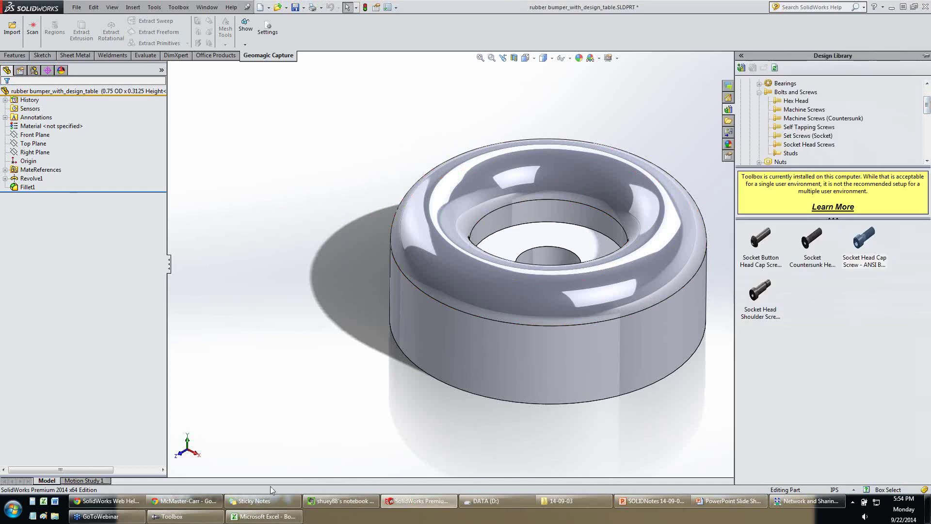
pyautogui.click(172, 516)
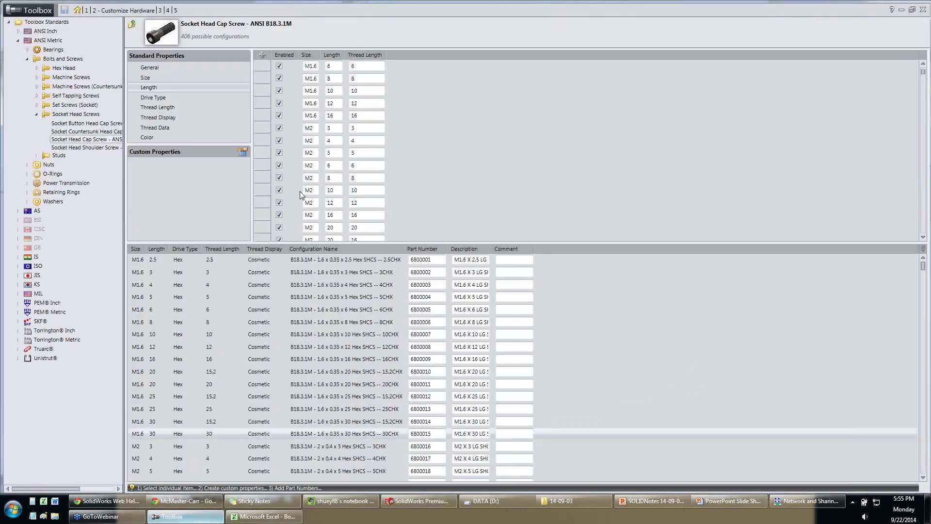
# Collapse the ANSI Metric standard and create a folder named Bumbers under ANSI Inch.
pyautogui.click(37, 115)
pyautogui.click(27, 59)
pyautogui.click(19, 41)
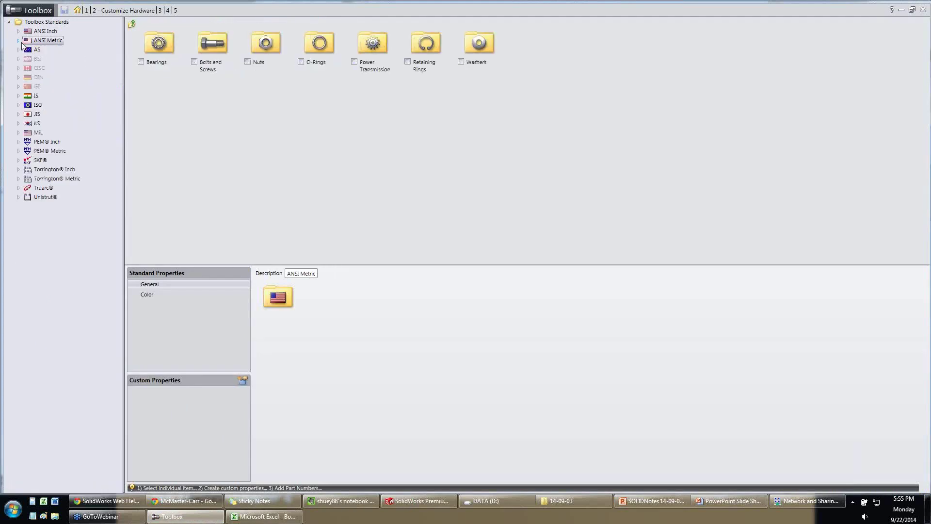
pyautogui.click(19, 32)
pyautogui.click(37, 33)
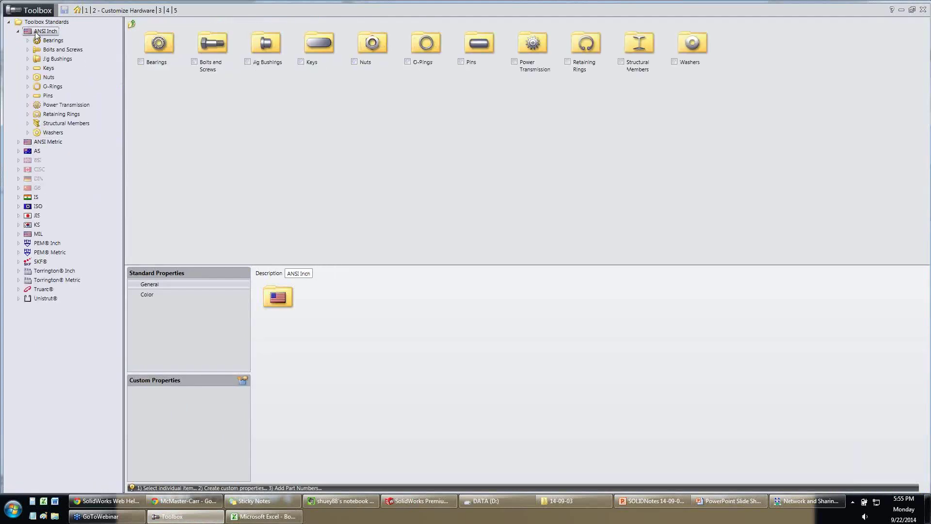
pyautogui.click(67, 86)
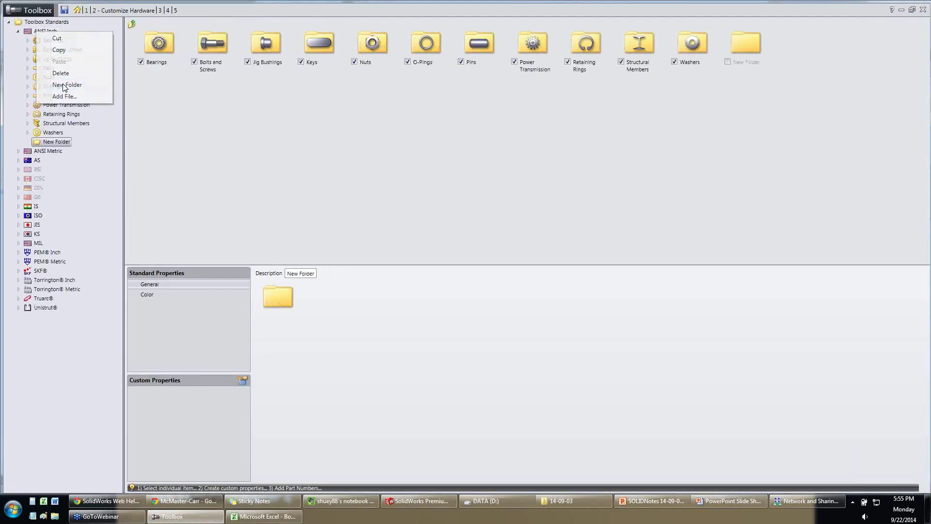
pyautogui.write('Bumbers')
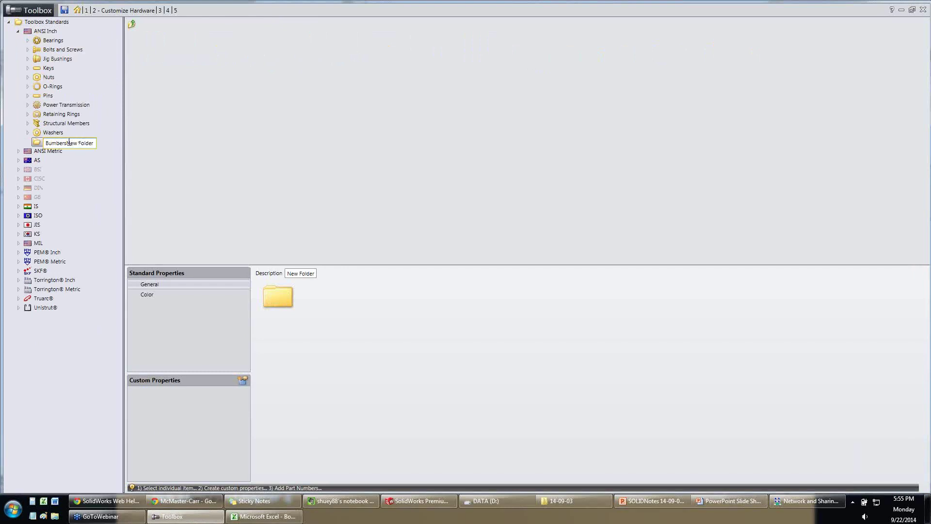
pyautogui.moveTo(67, 143); pyautogui.dragTo(127, 140)
pyautogui.press('Delete')
pyautogui.press('Return')
# Create a subfolder named Rubber inside the Bumbers folder.
pyautogui.rightClick(48, 143)
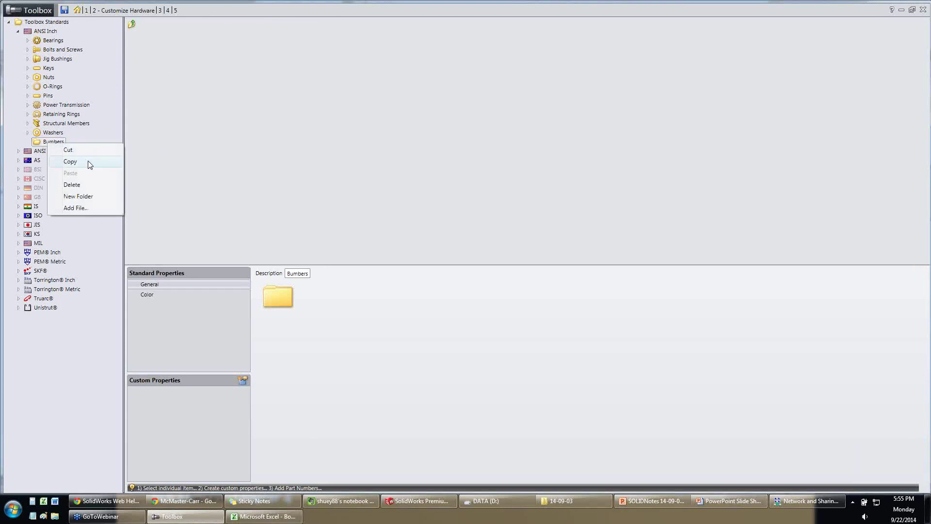
pyautogui.click(80, 196)
pyautogui.write('R')
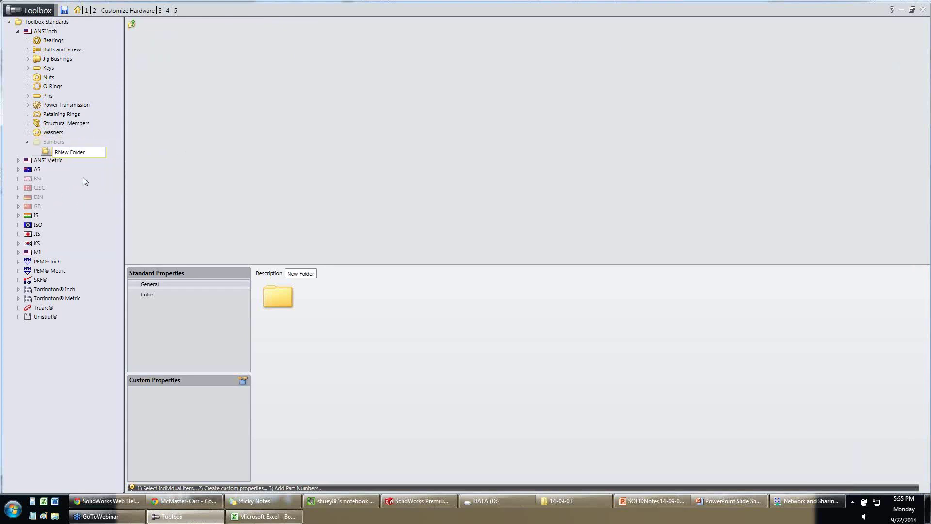
pyautogui.write('ubber')
pyautogui.press('Return')
# Add the file rubber bumper_with_design_table.SLDPRT from the 14-09-03 folder to the Rubber folder.
pyautogui.rightClick(55, 153)
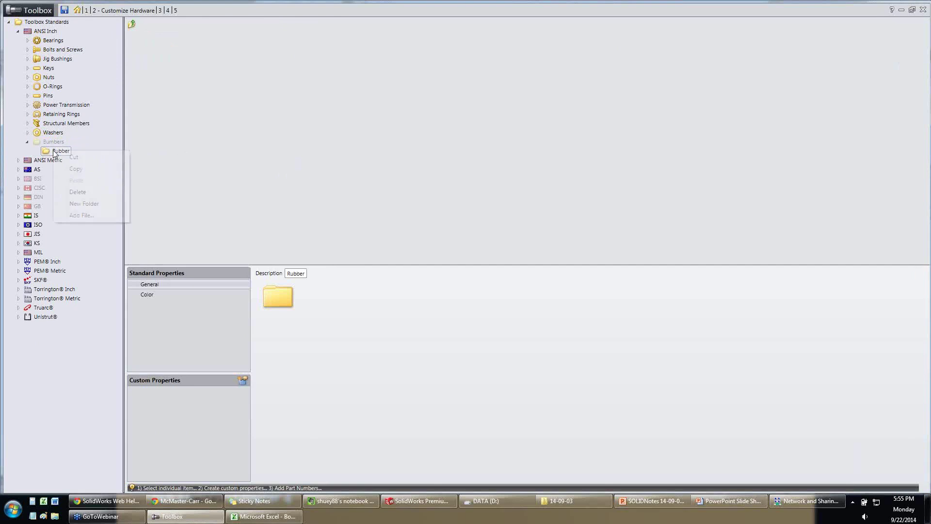
pyautogui.click(83, 218)
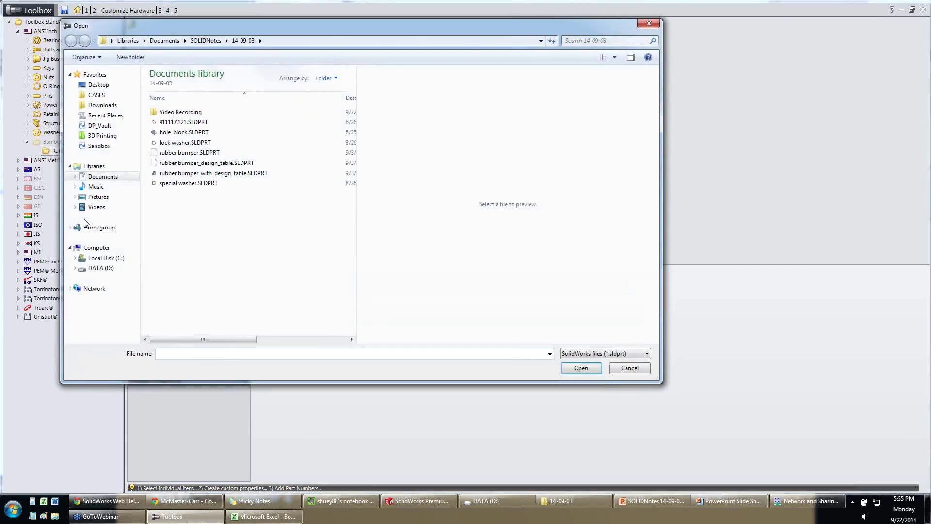
pyautogui.click(207, 174)
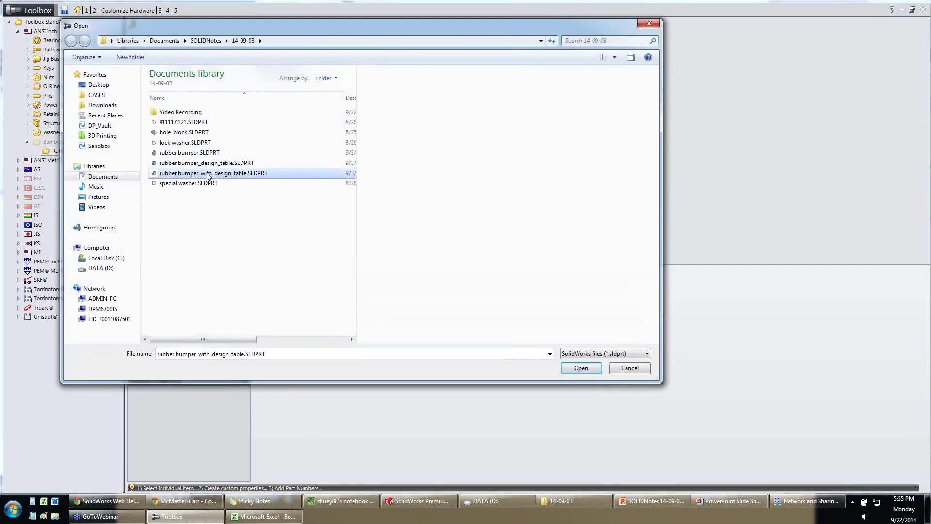
pyautogui.click(569, 368)
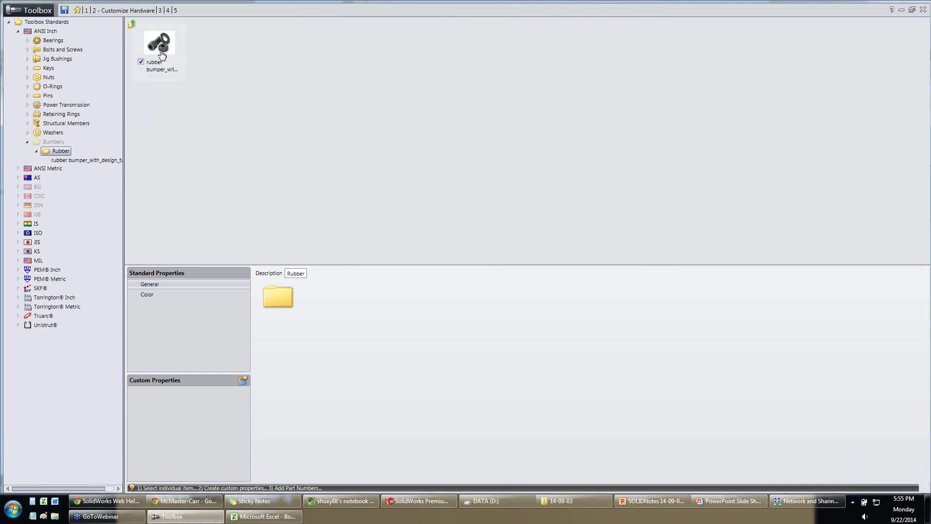
# Examine the ANSI Metric Socket Head Cap Screw's properties and configuration list for comparison with the bumper.
pyautogui.click(18, 168)
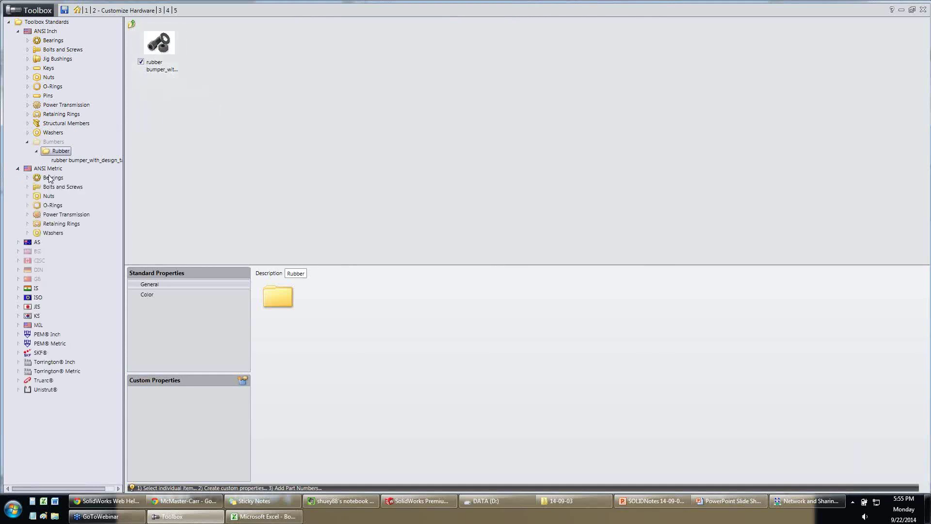
pyautogui.click(27, 187)
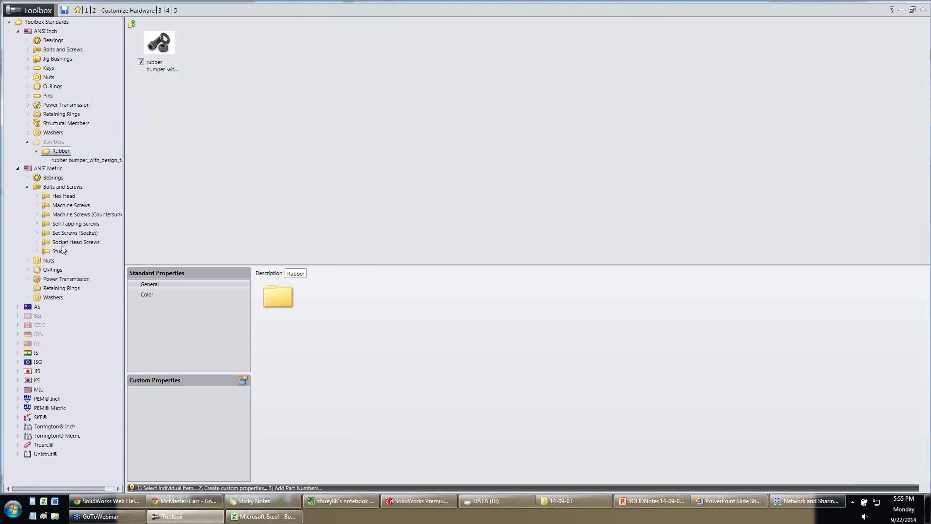
pyautogui.click(37, 242)
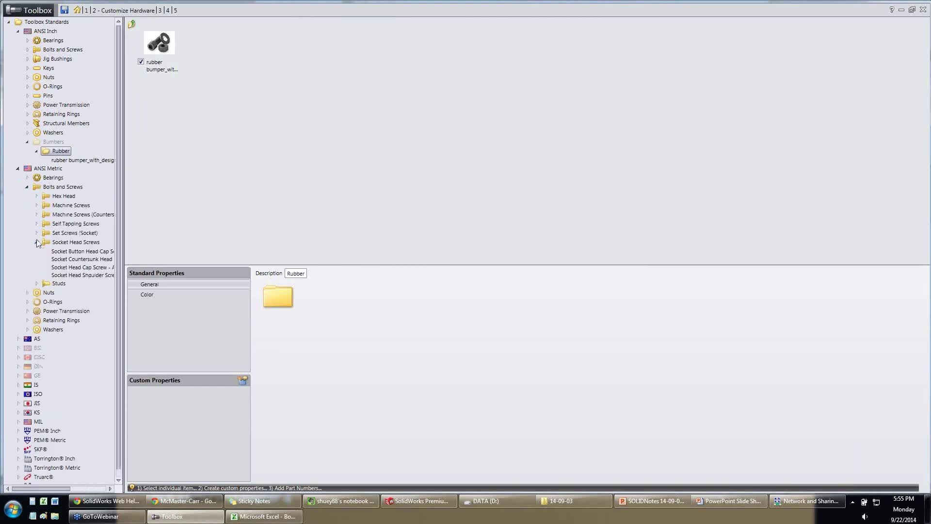
pyautogui.click(80, 267)
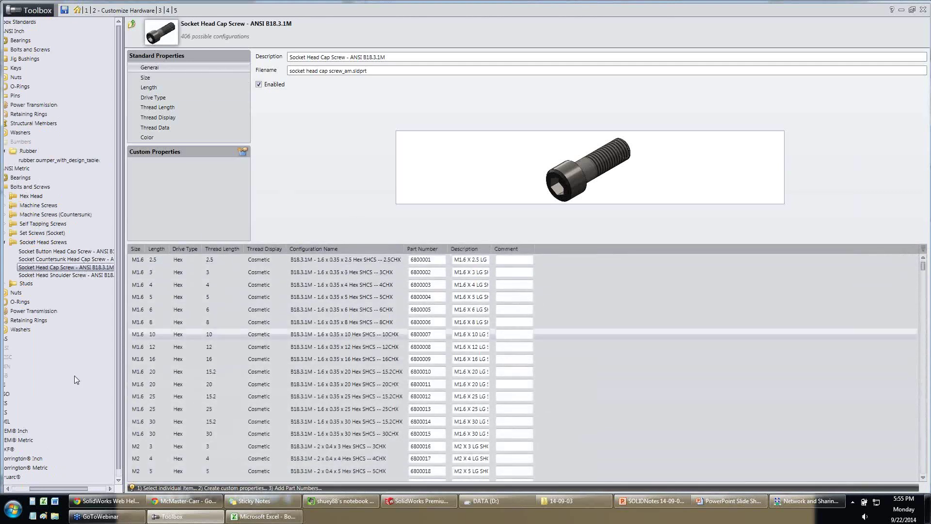
pyautogui.moveTo(78, 488); pyautogui.dragTo(58, 488)
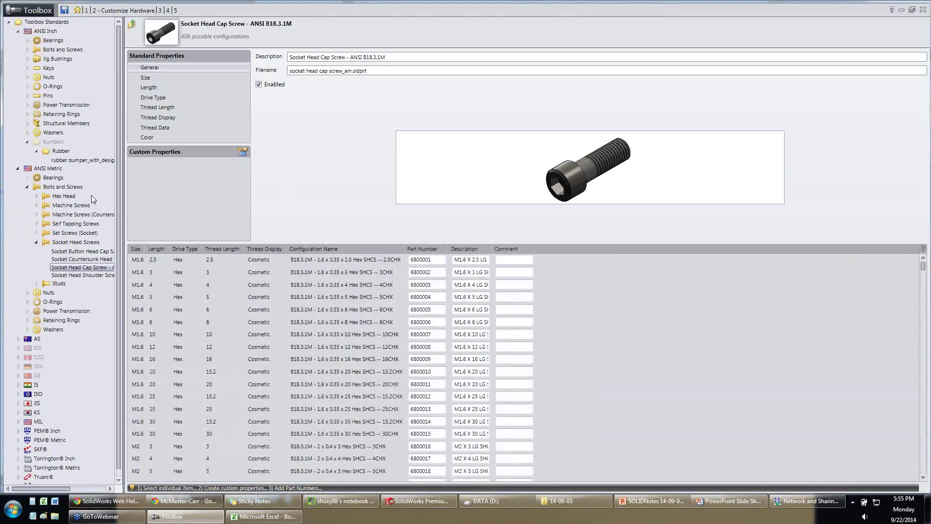
# Select the bumper's Toolbox entry, save the Toolbox changes, and close the bumper part document in SolidWorks.
pyautogui.click(82, 161)
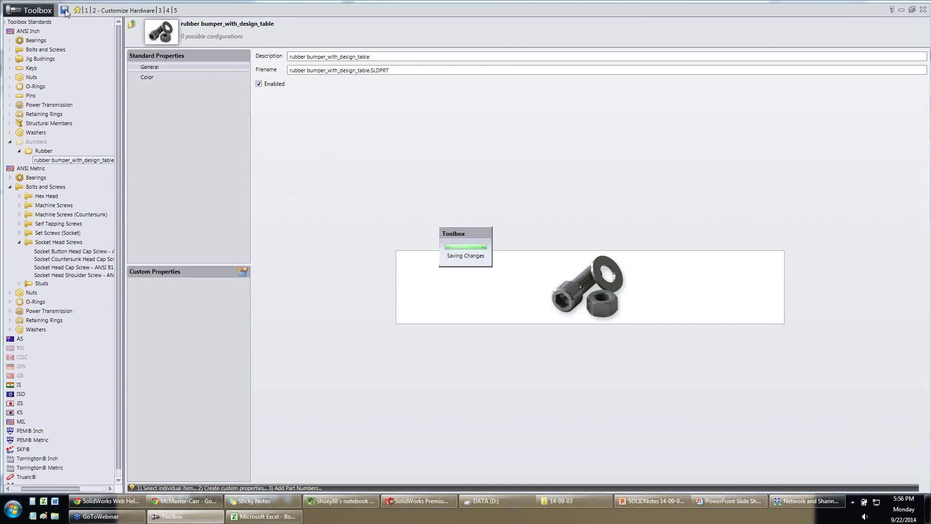
pyautogui.click(900, 10)
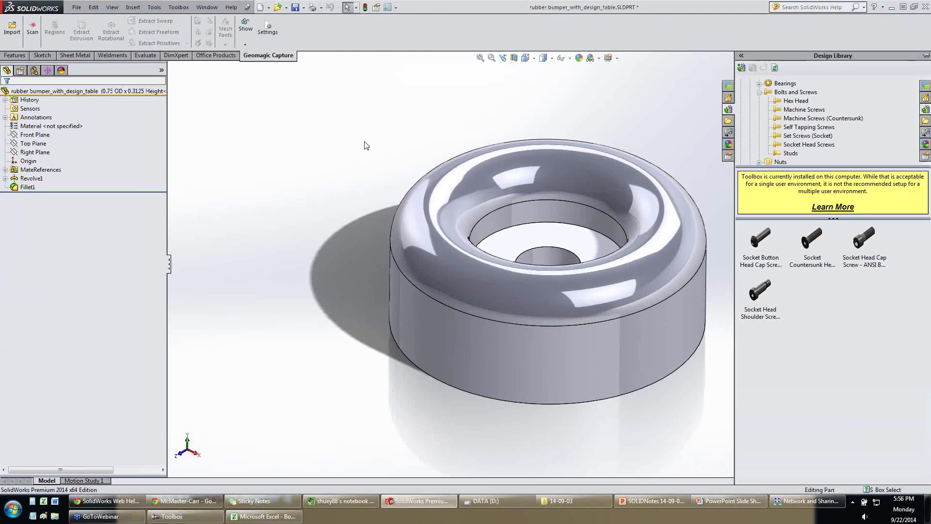
pyautogui.hotkey('ctrl', 'w')
pyautogui.click(451, 266)
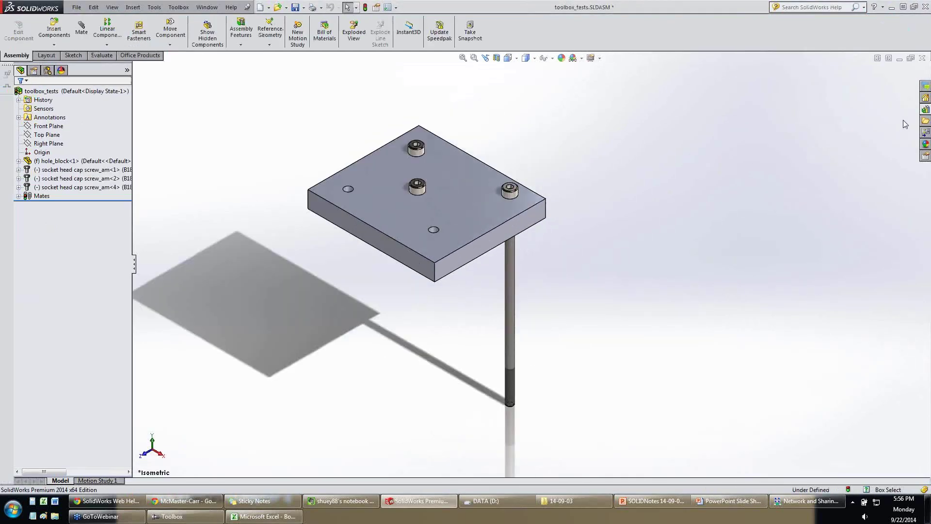
# Browse the Design Library's Toolbox to the Rubber folder within Bumbers under ANSI Inch.
pyautogui.click(924, 109)
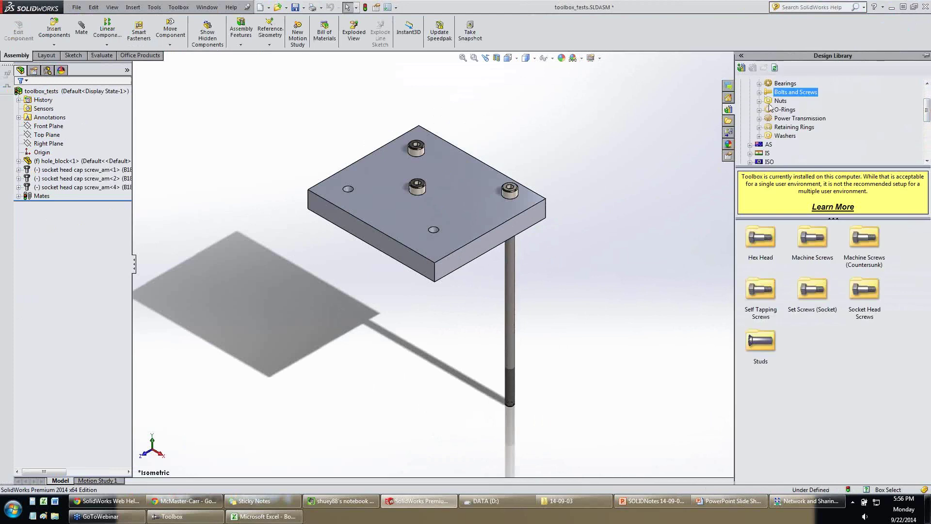
pyautogui.scroll(3, 769, 107)
pyautogui.click(751, 107)
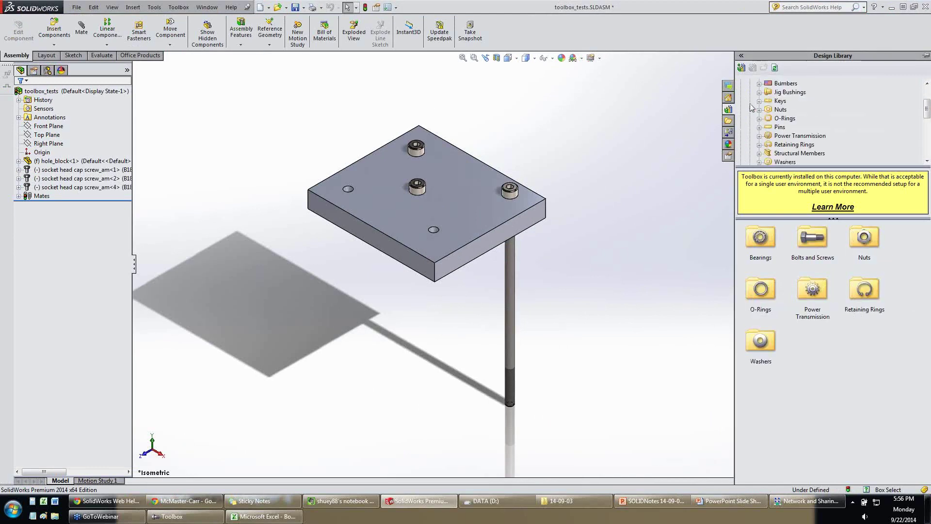
pyautogui.scroll(-1, 752, 108)
pyautogui.scroll(3, 766, 126)
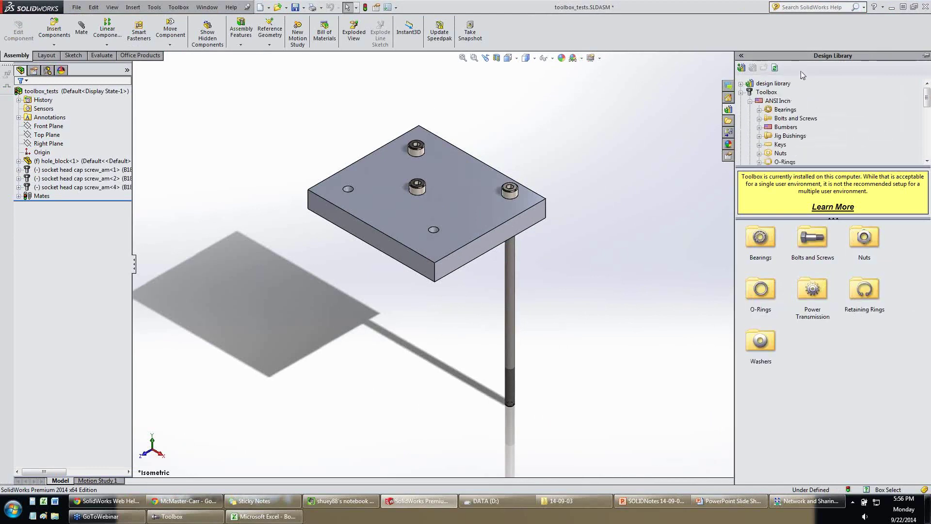
pyautogui.scroll(-2, 775, 72)
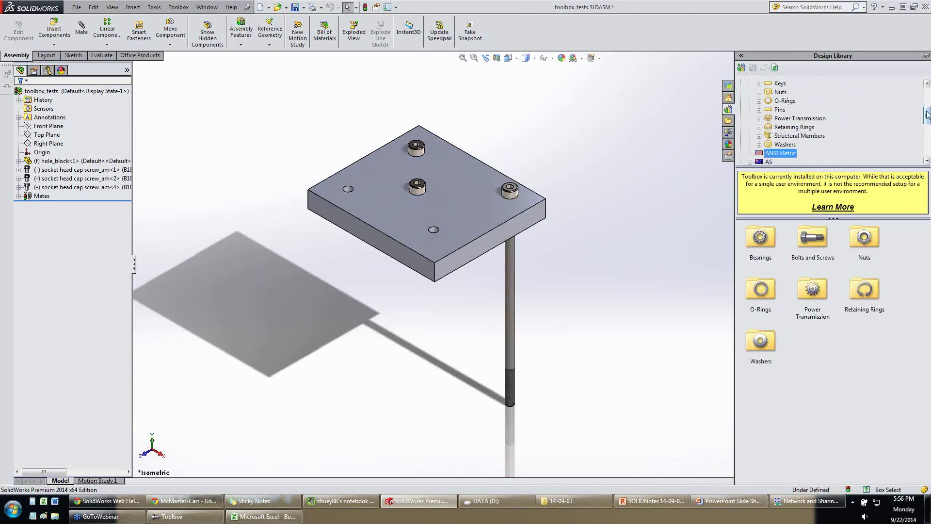
pyautogui.scroll(3, 920, 103)
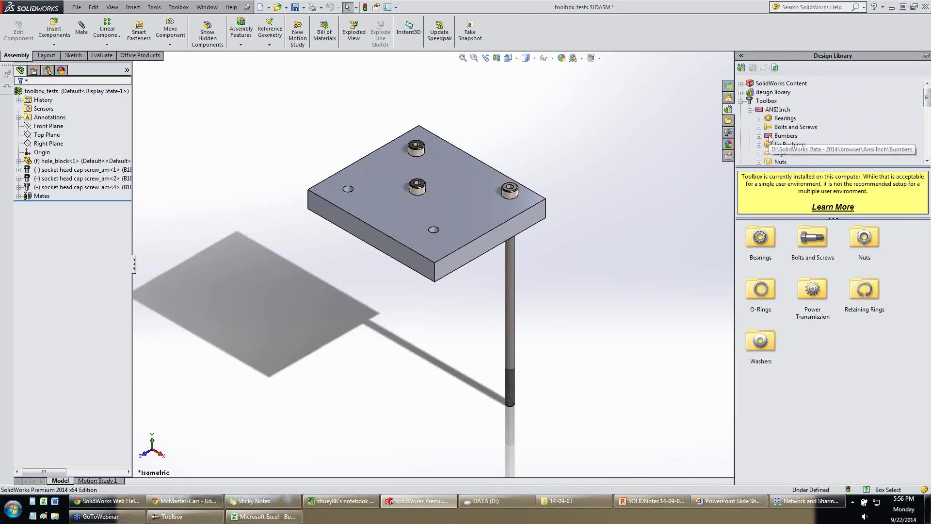
pyautogui.doubleClick(768, 138)
pyautogui.click(787, 145)
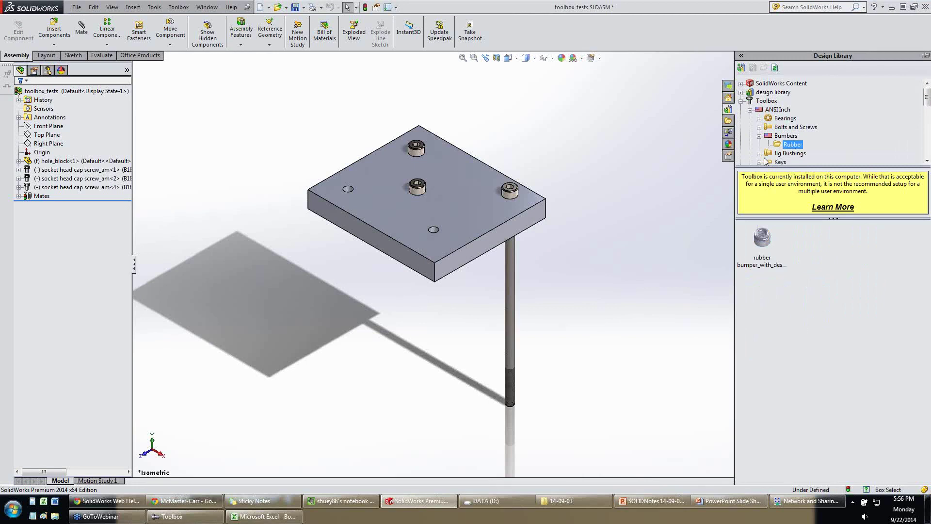
# Insert the rubber bumper at an empty hole of the plate and try part numbers 9540K811 and 9540K837.
pyautogui.moveTo(763, 241); pyautogui.dragTo(352, 196)
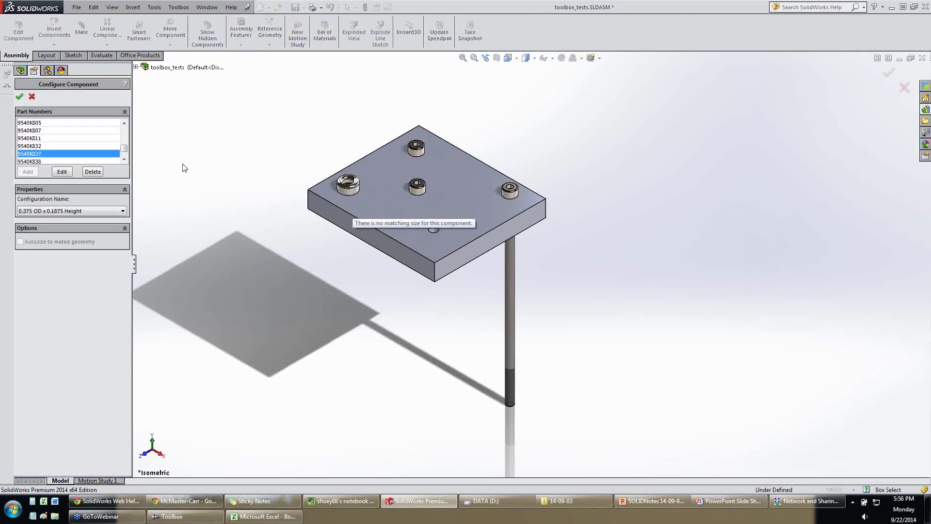
pyautogui.click(49, 124)
pyautogui.click(52, 138)
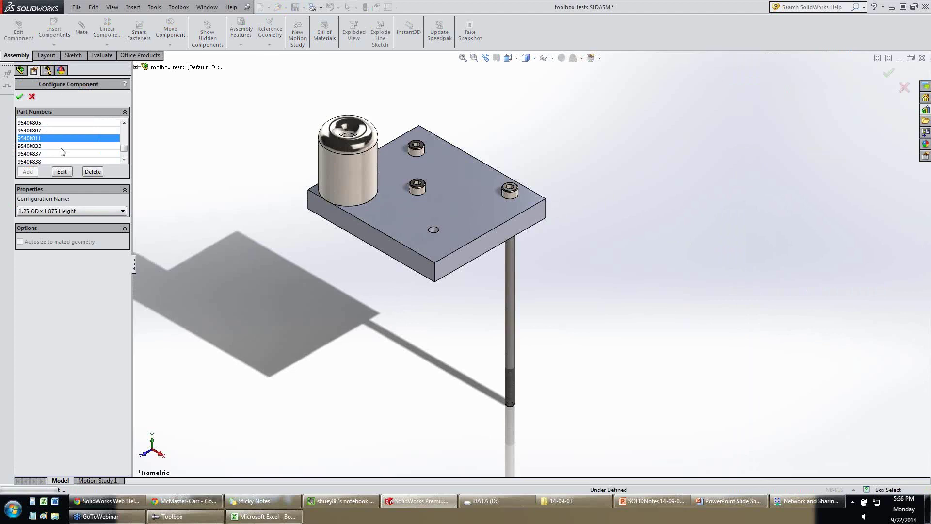
pyautogui.click(60, 152)
pyautogui.scroll(-4, 375, 178)
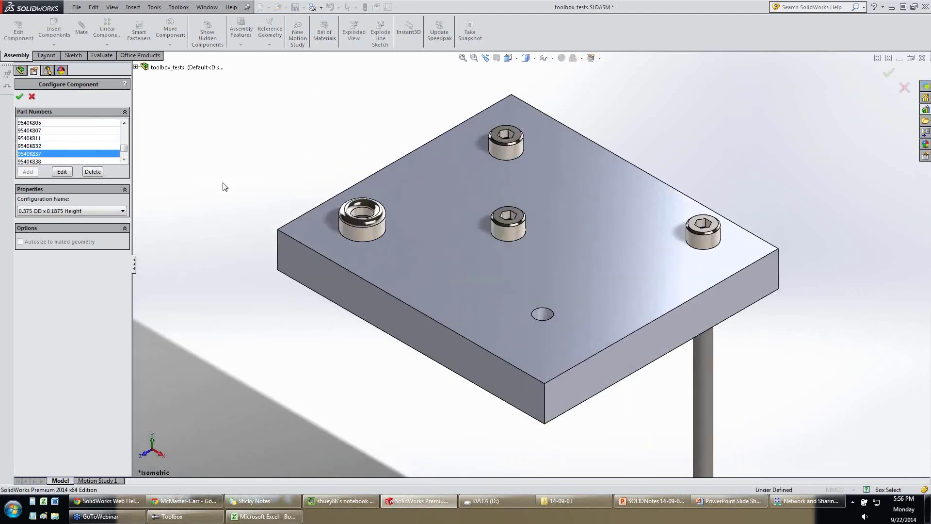
# Set the inserted bumper's configuration to 1 OD x 0.5 Height and accept it.
pyautogui.click(102, 211)
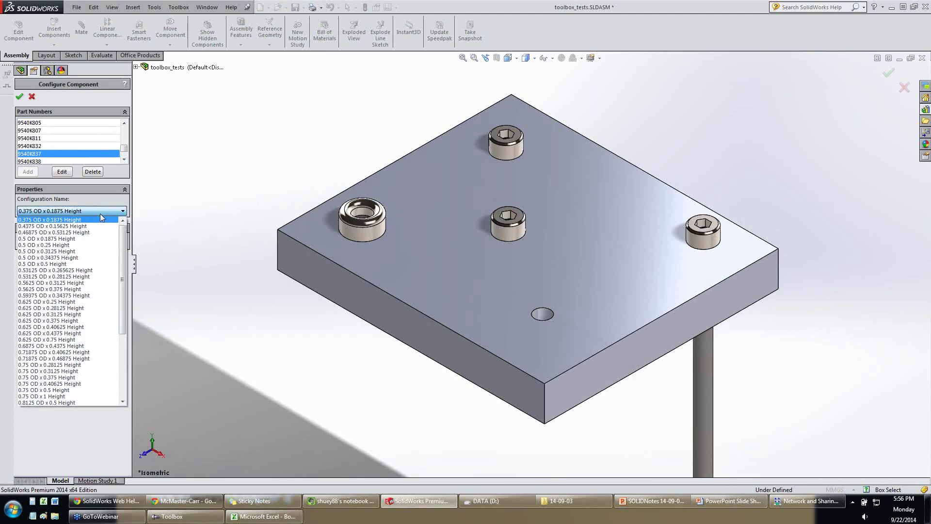
pyautogui.scroll(-6, 116, 291)
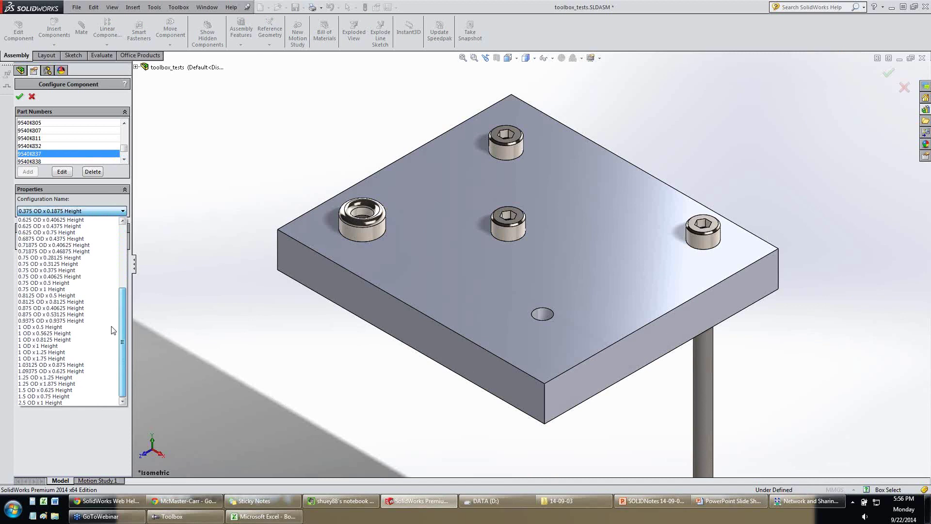
pyautogui.click(75, 328)
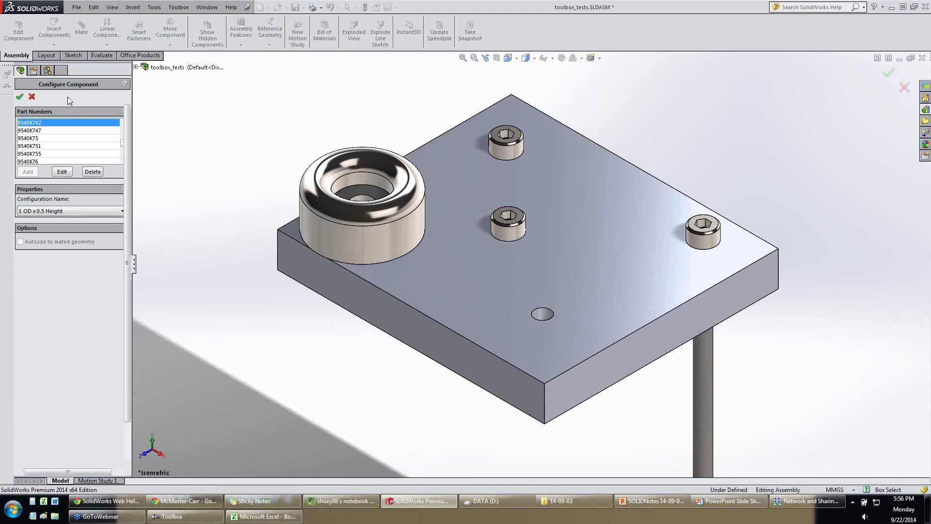
pyautogui.press('Return')
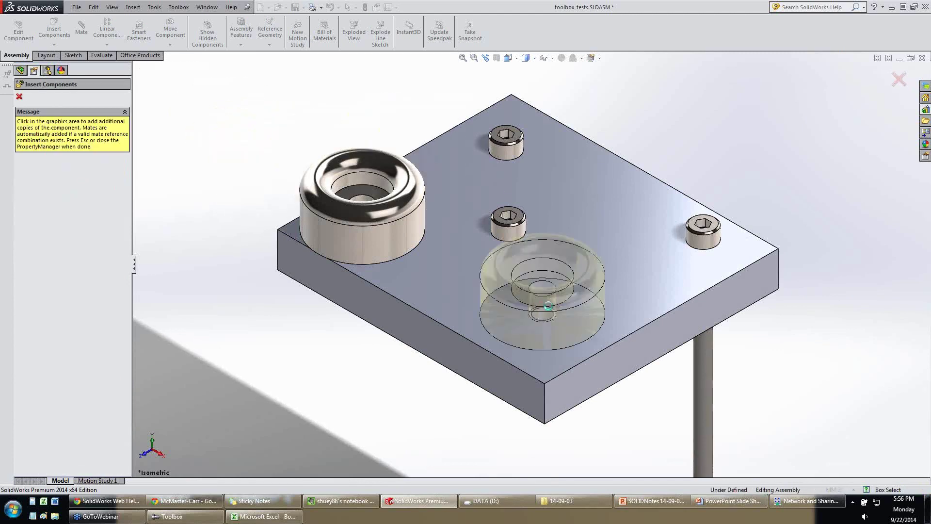
# Place a second bumper copy at the plate's remaining empty hole, and rebuild and save the assembly.
pyautogui.click(548, 306)
pyautogui.press('Escape')
pyautogui.scroll(3, 557, 301)
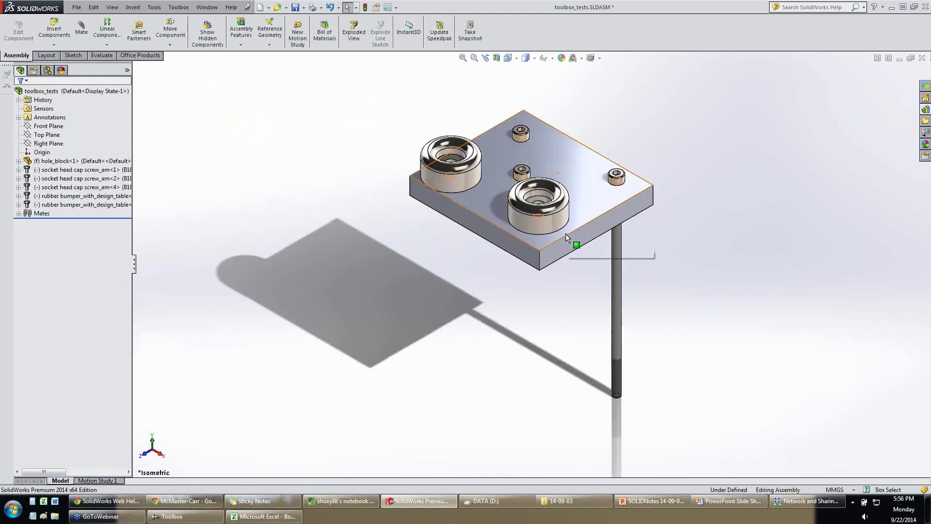
pyautogui.hotkey('ctrl', 's')
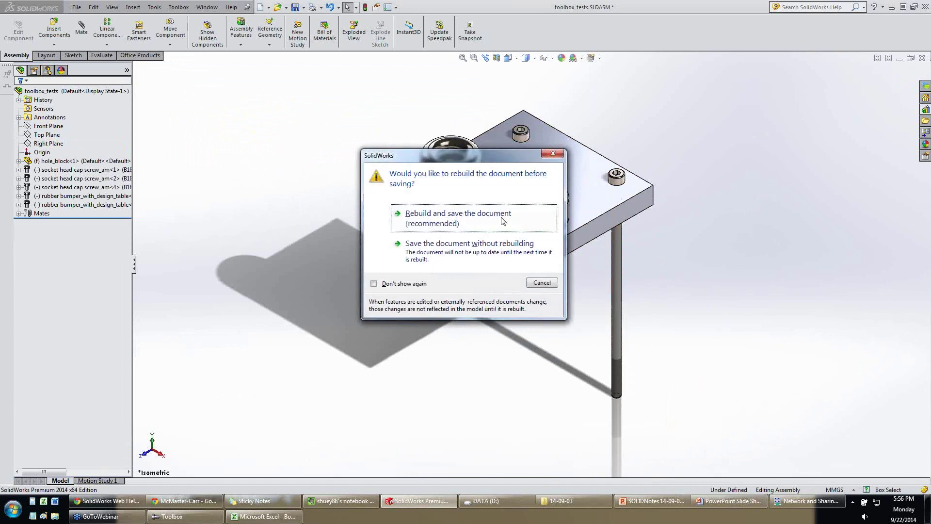
pyautogui.click(503, 221)
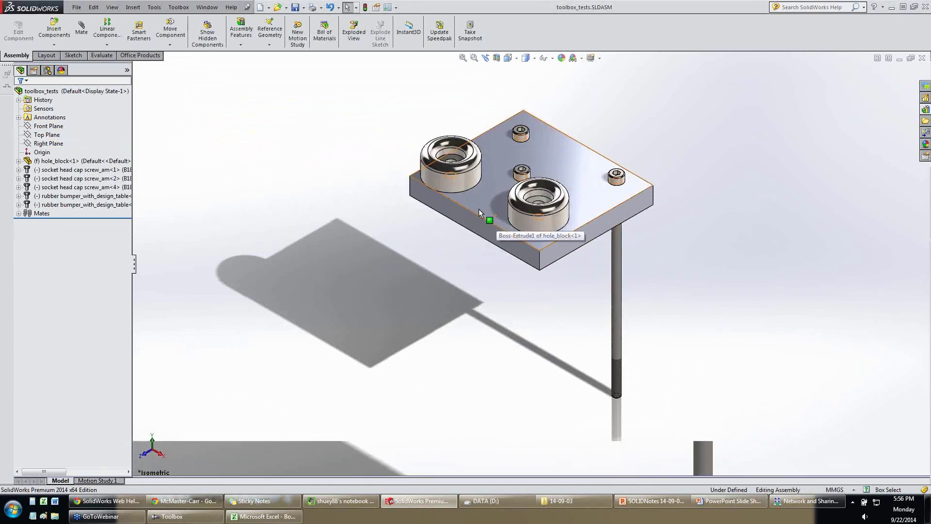
# Switch to the PowerPoint slide show and go to the closing slide.
pyautogui.click(724, 502)
pyautogui.click(502, 249)
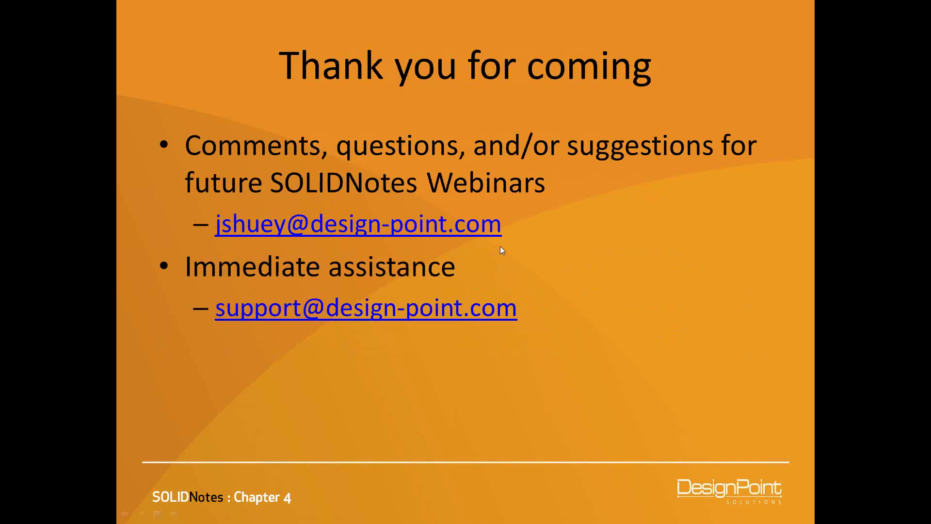